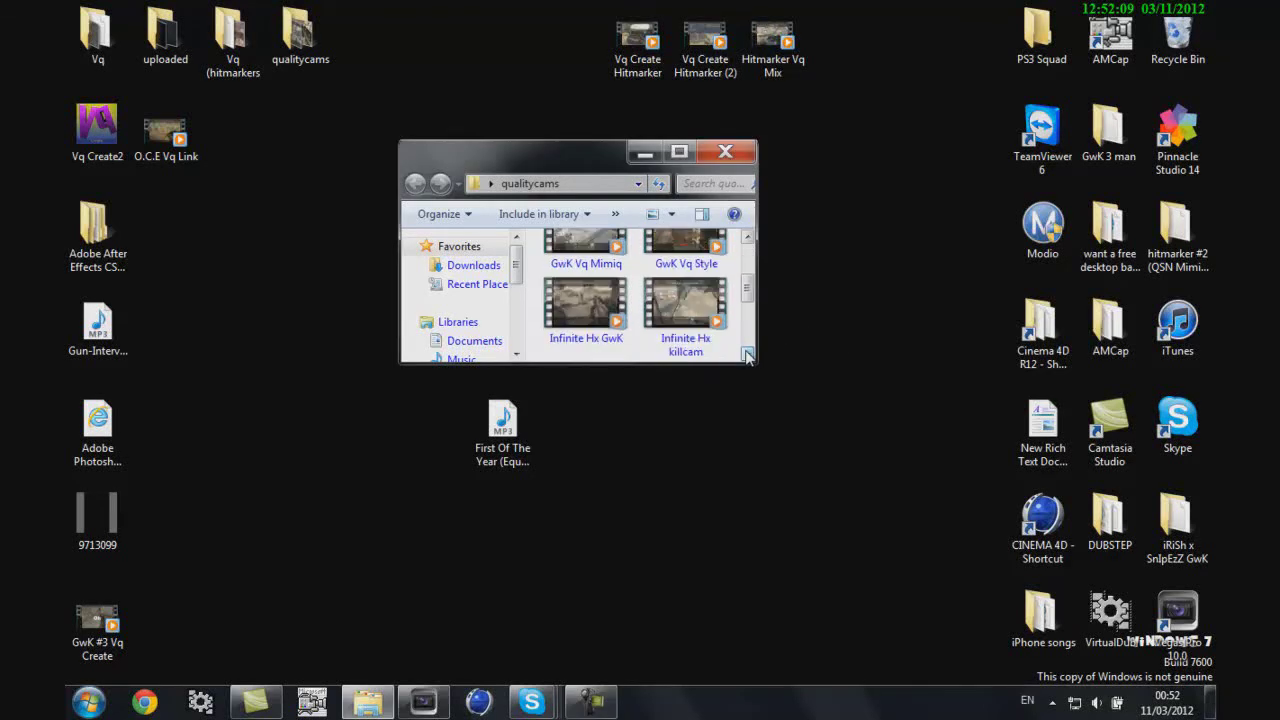
Play the GwK Vq Style video from the qualitycams folder in Windows Media Player
{"action": "left_click", "coordinate": [747, 238]}
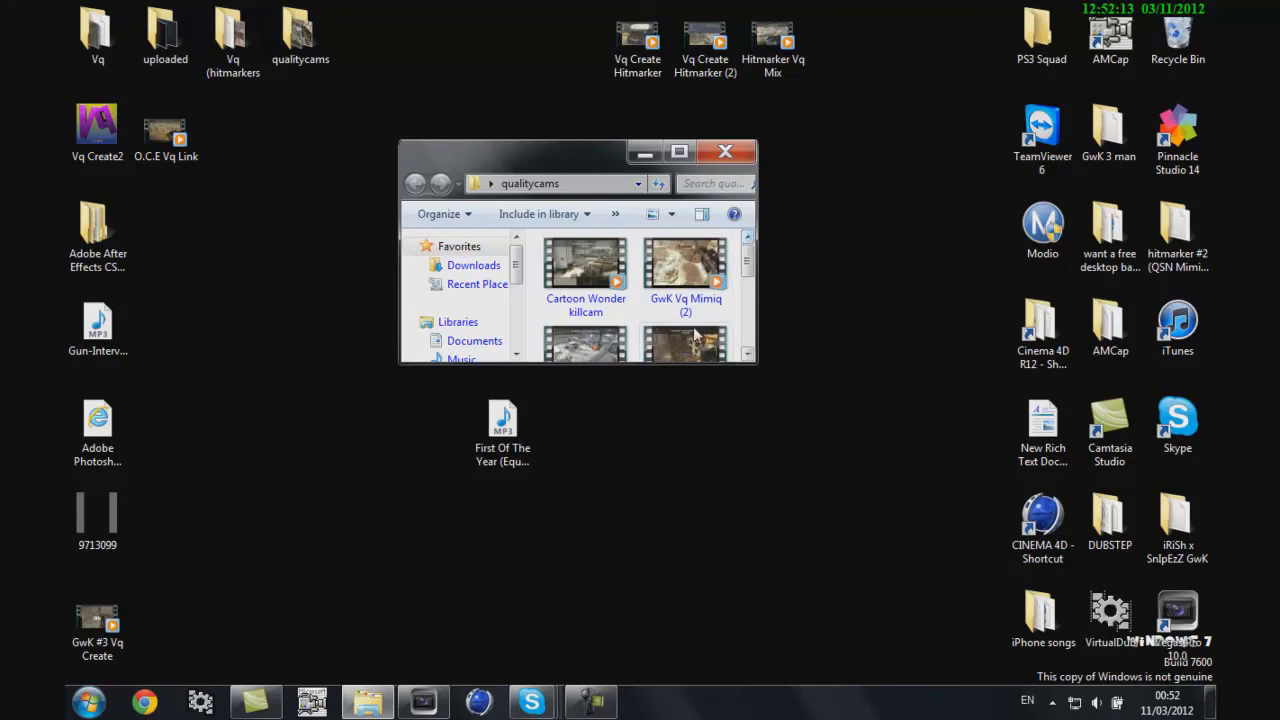
{"action": "double_click", "coordinate": [697, 338]}
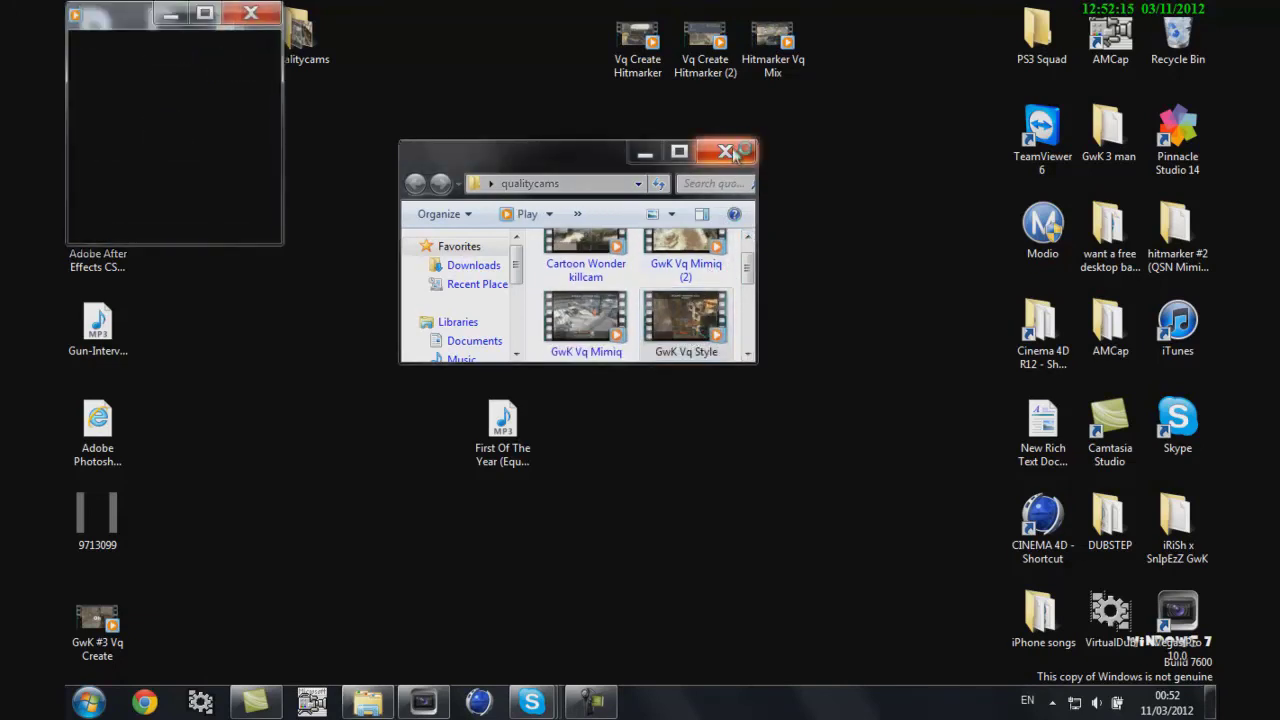
Close the qualitycams folder, watch GwK Vq Style, then close Media Player
{"action": "left_click", "coordinate": [730, 152]}
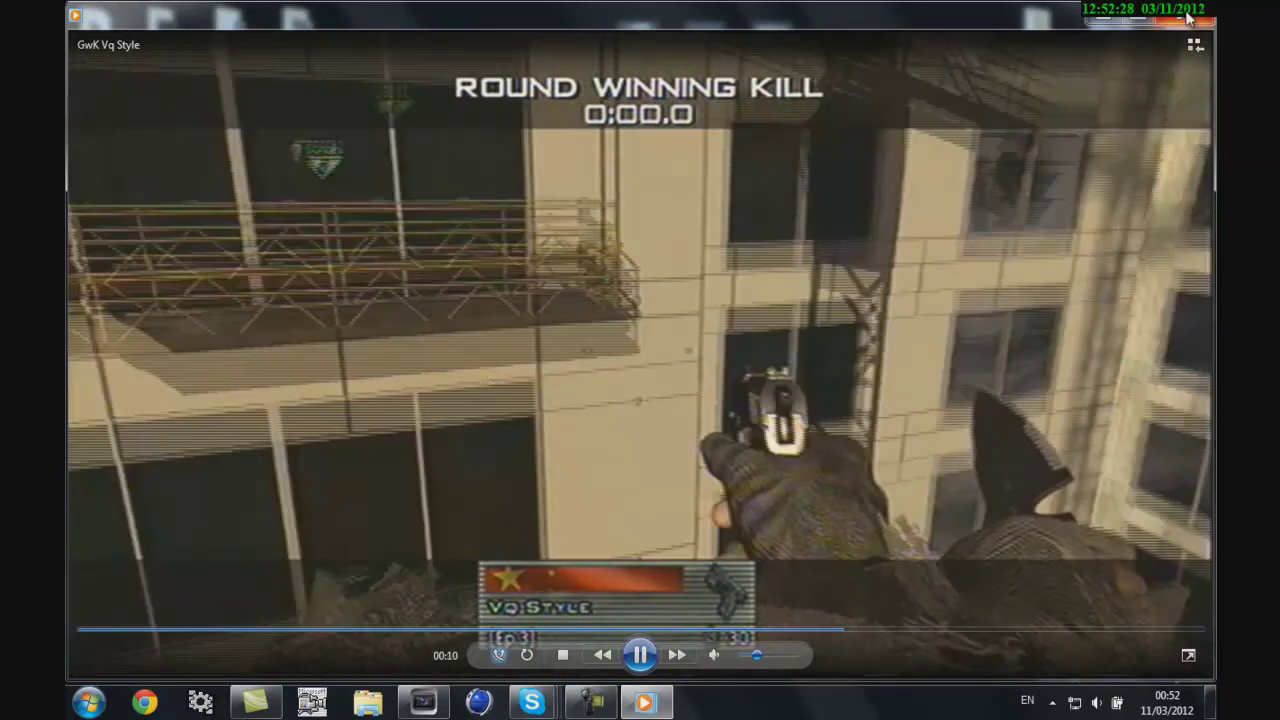
{"action": "left_click", "coordinate": [1200, 8]}
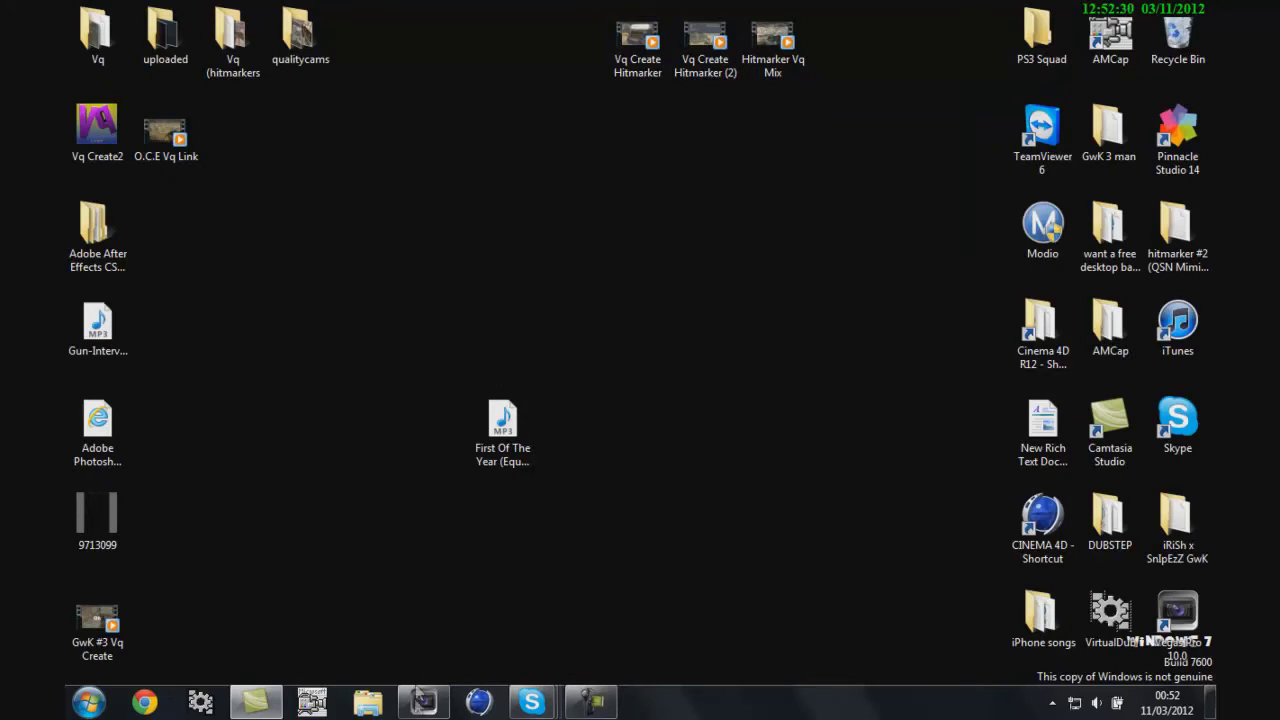
Restore Vegas and import GwK Vq Style from the Desktop's qualitycams folder
{"action": "left_click_drag", "start_coordinate": [426, 564], "coordinate": [411, 472]}
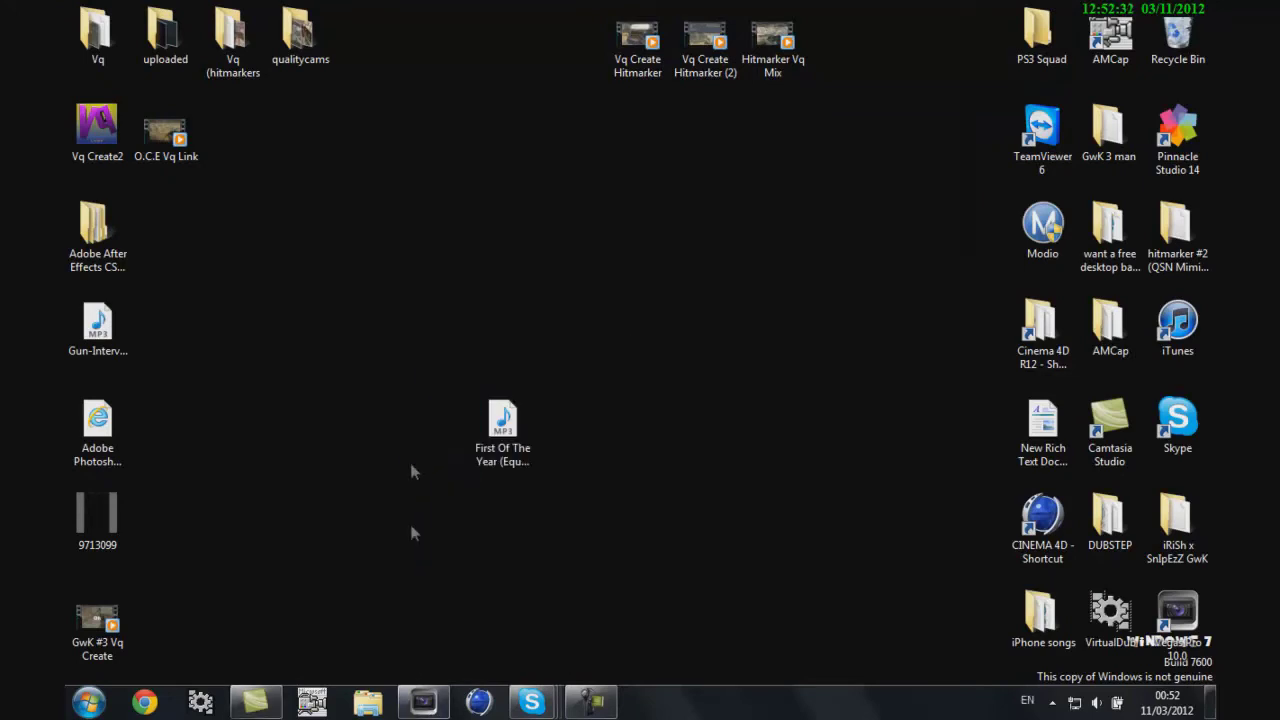
{"action": "left_click", "coordinate": [412, 704]}
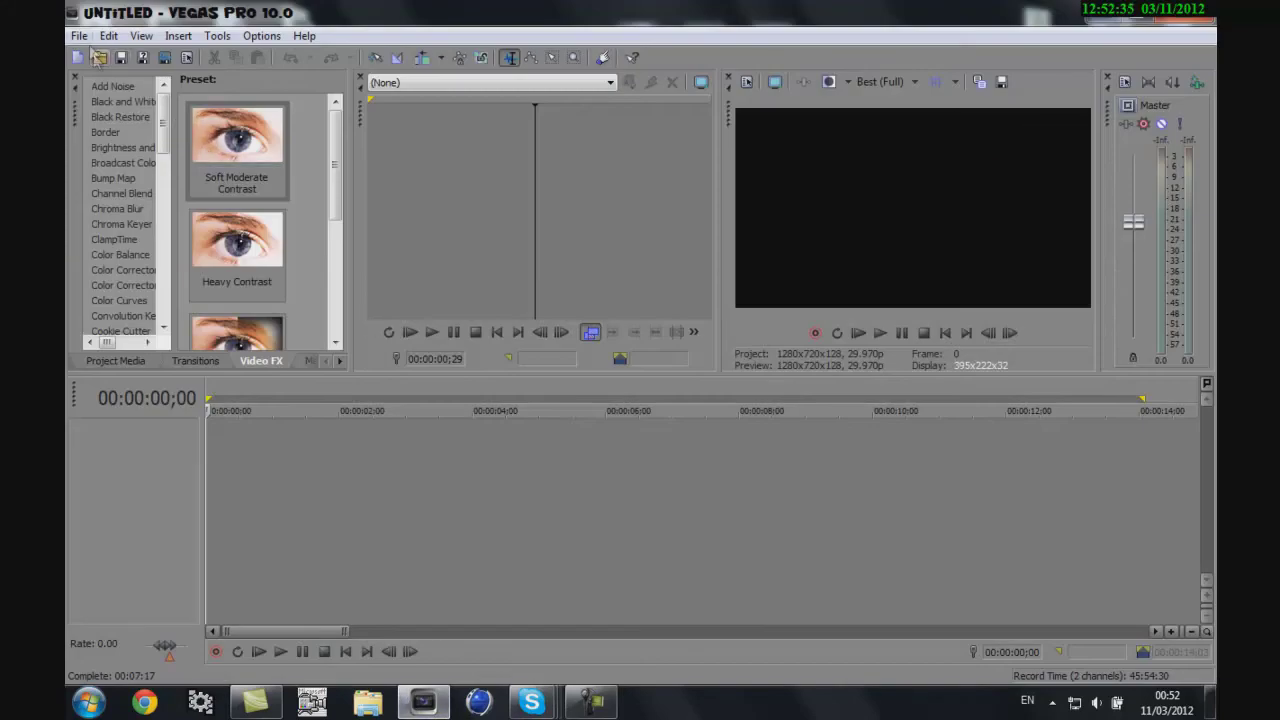
{"action": "left_click", "coordinate": [99, 57]}
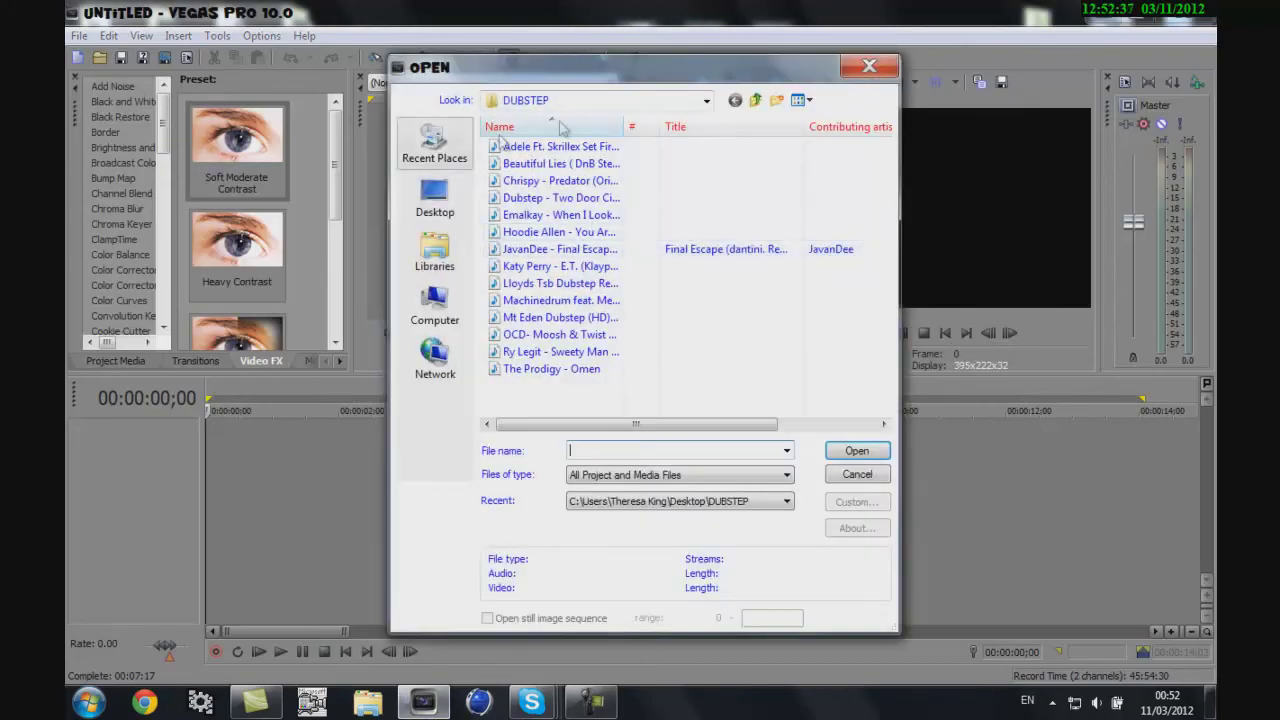
{"action": "left_click", "coordinate": [706, 100]}
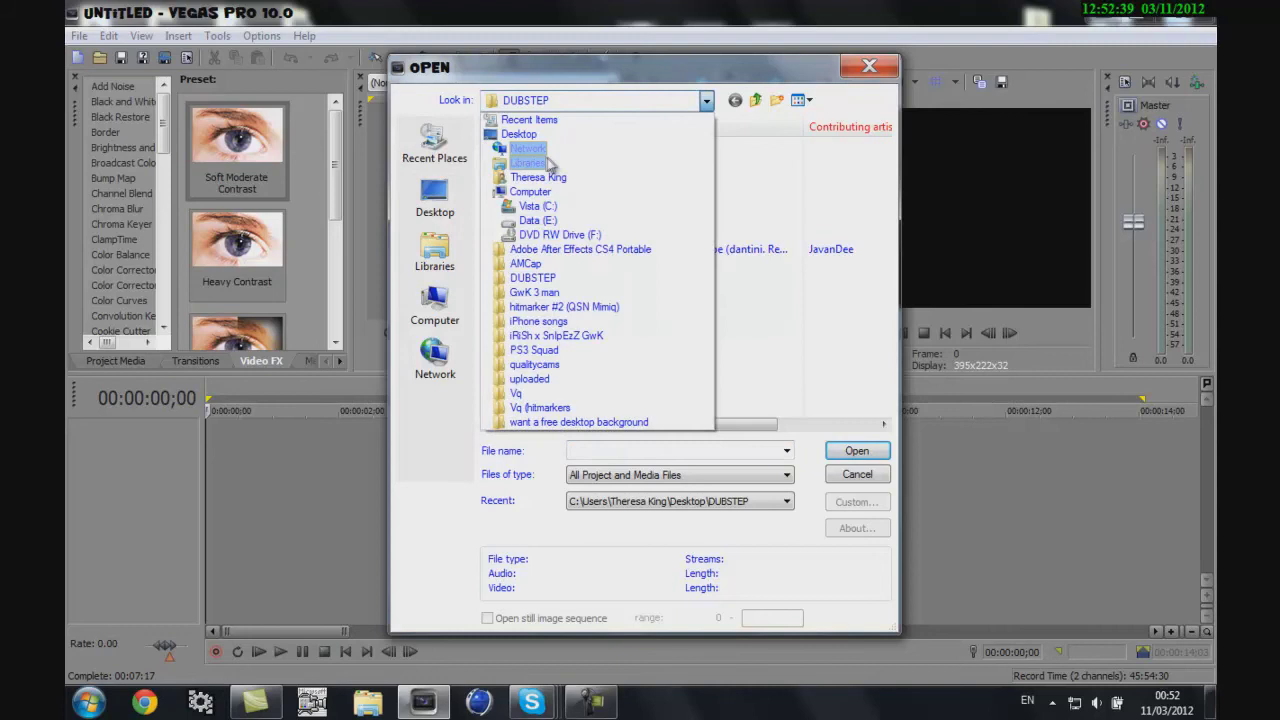
{"action": "left_click", "coordinate": [519, 134]}
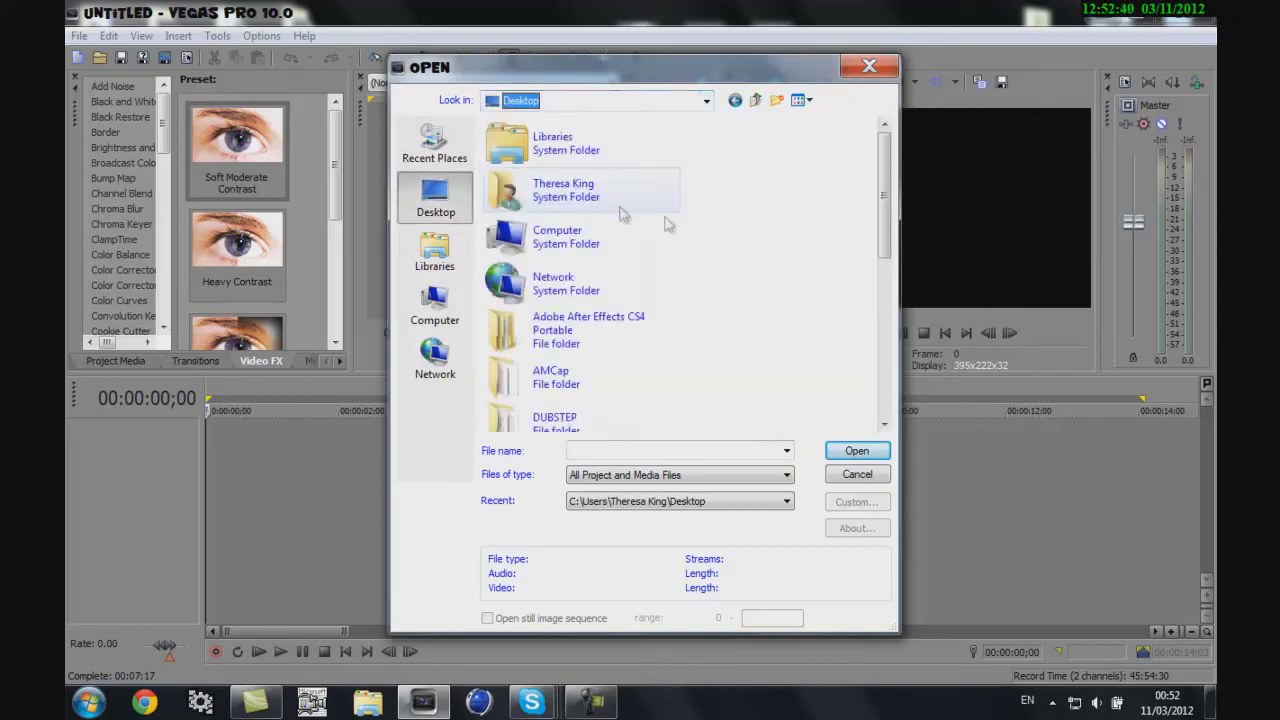
{"action": "left_click", "coordinate": [614, 443]}
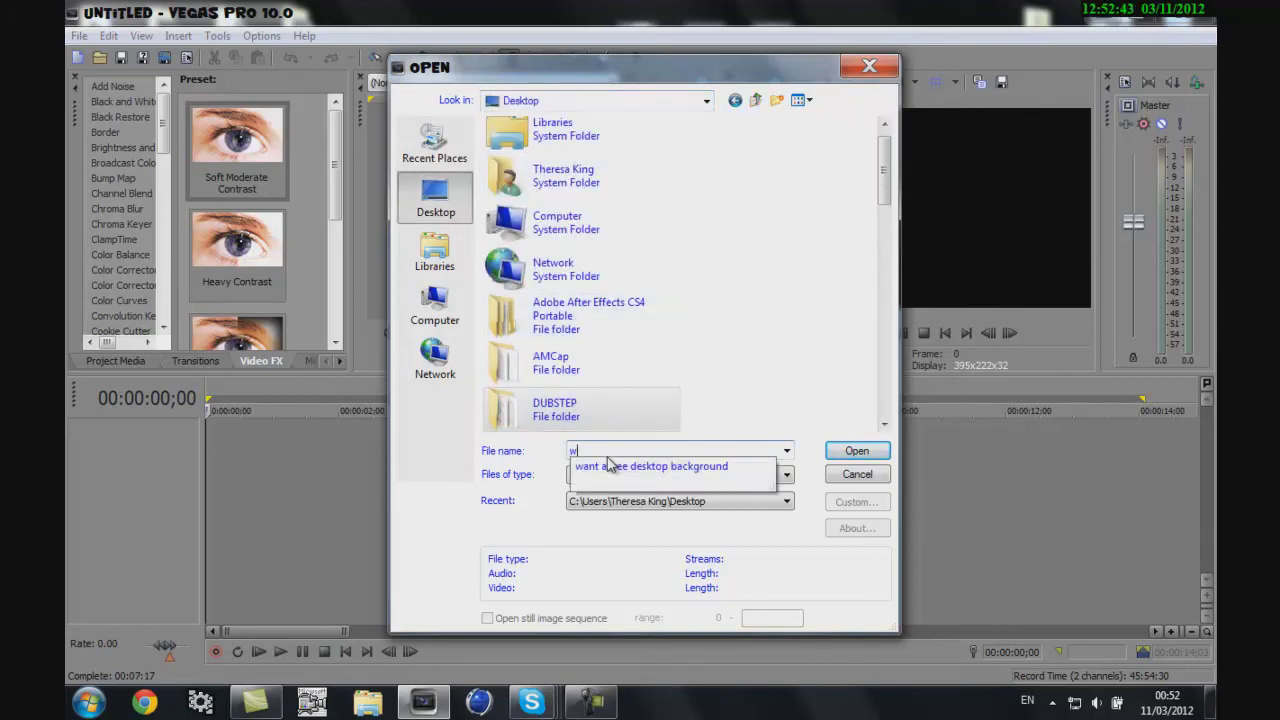
{"action": "type", "text": "qualitycams"}
{"action": "key", "text": "Return"}
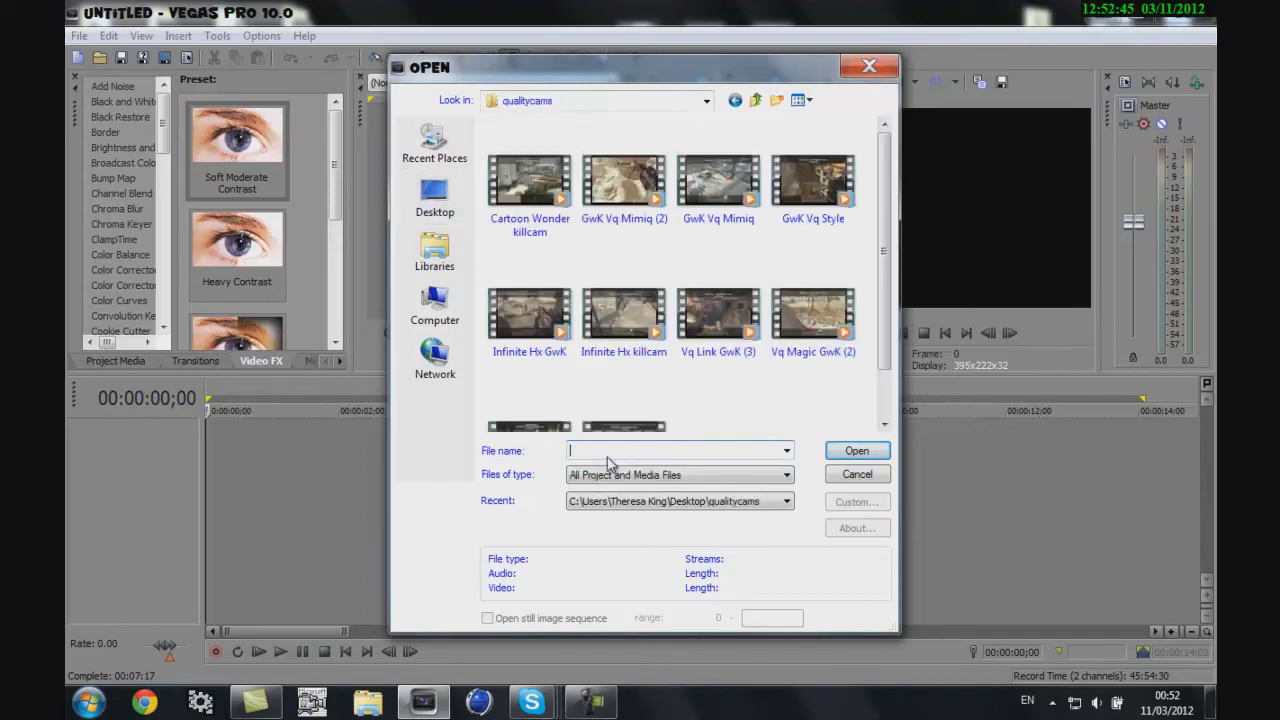
{"action": "double_click", "coordinate": [835, 207]}
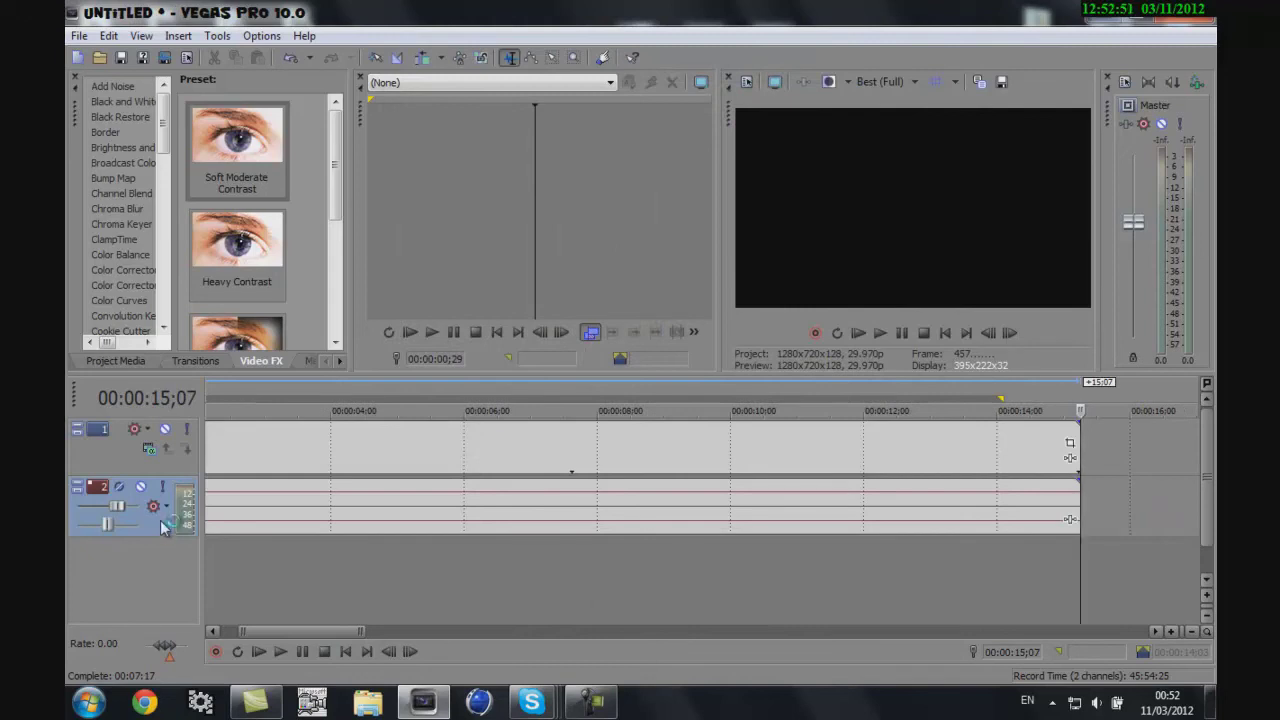
Delete the GwK Vq Style clip's audio track, keeping only its video
{"action": "key", "text": "Delete"}
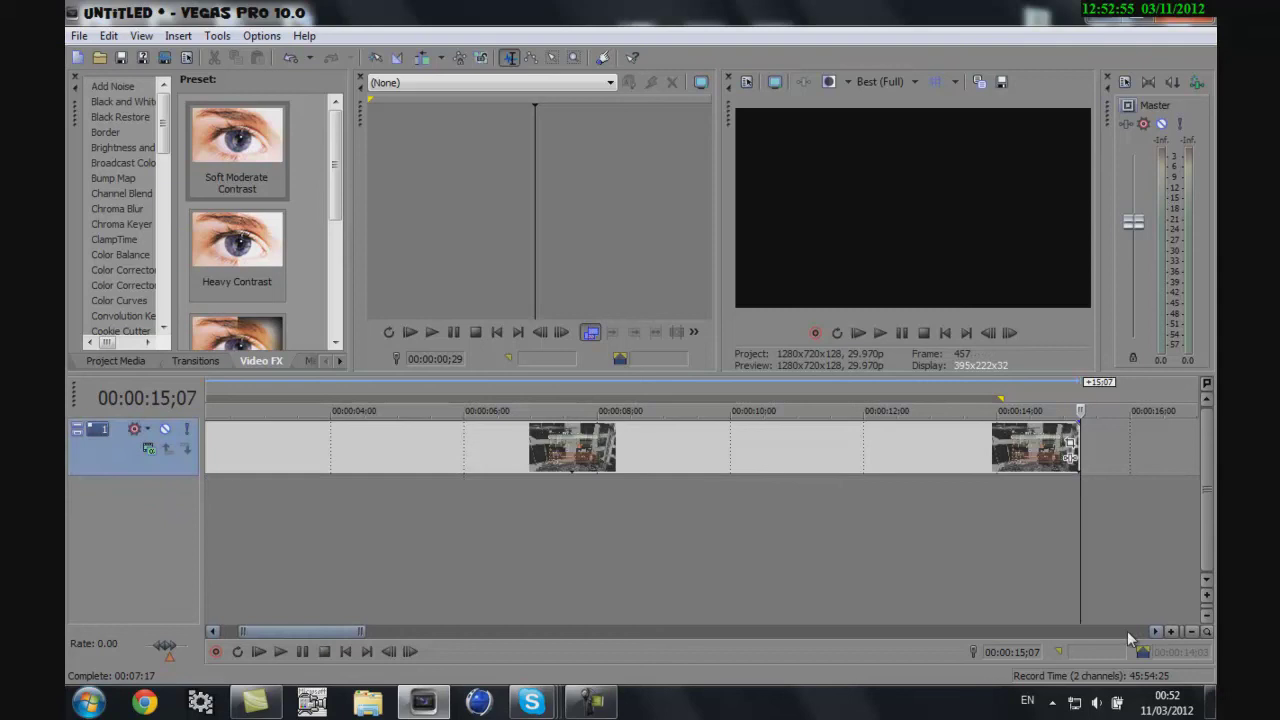
{"action": "left_click", "coordinate": [1193, 631]}
{"action": "left_click", "coordinate": [1193, 631]}
{"action": "left_click", "coordinate": [1193, 631]}
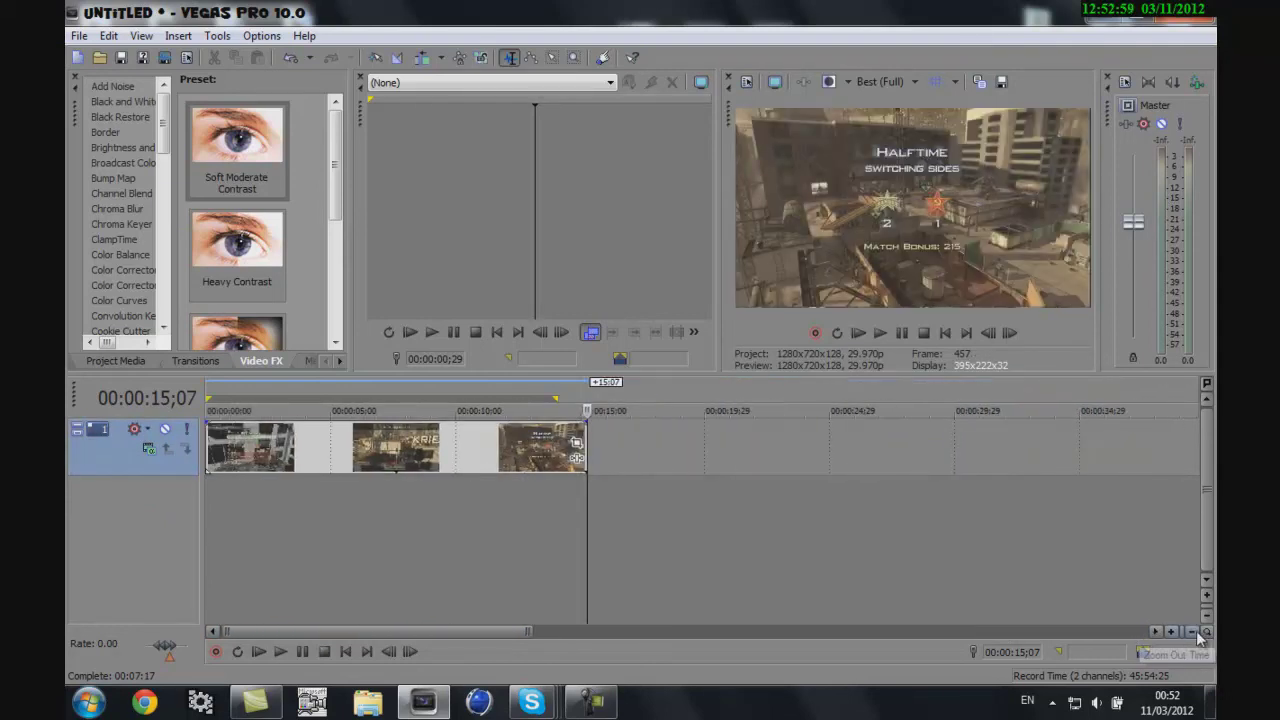
{"action": "left_click", "coordinate": [1193, 631]}
{"action": "left_click", "coordinate": [1193, 631]}
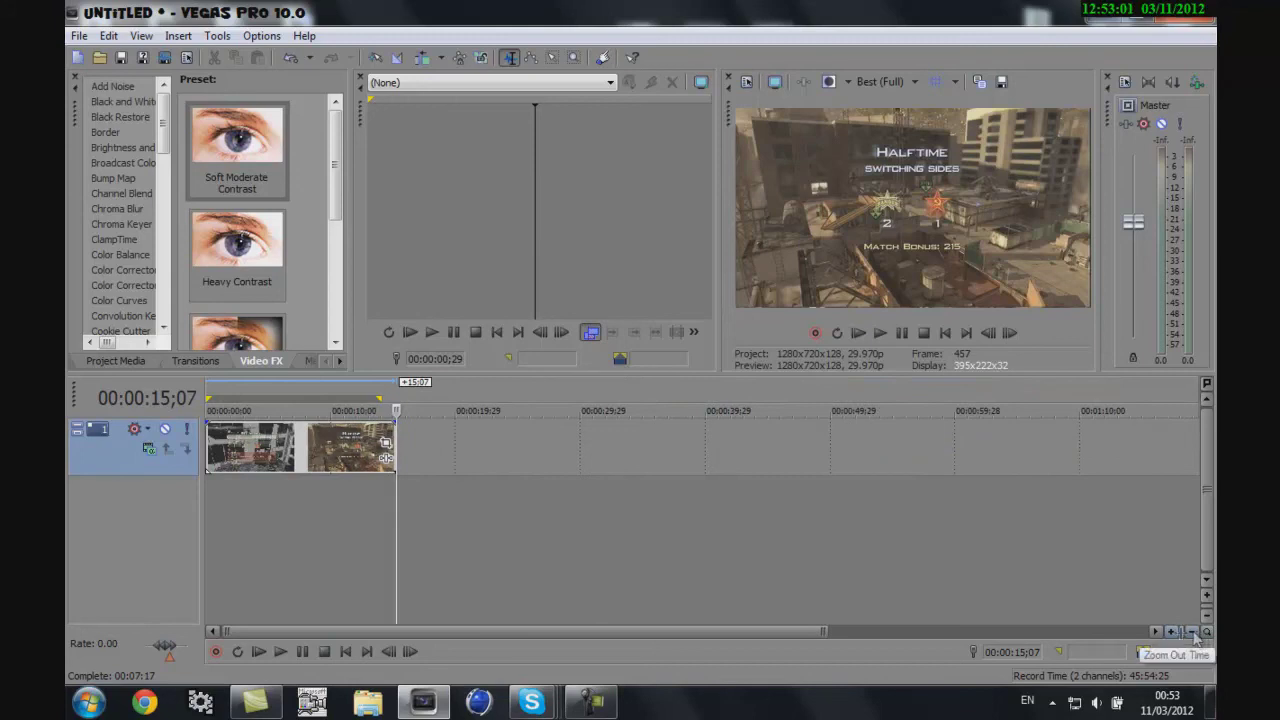
Drag the video event to start around 00:00:53 and return the playhead to the start
{"action": "left_click", "coordinate": [1172, 632]}
{"action": "left_click", "coordinate": [1173, 633]}
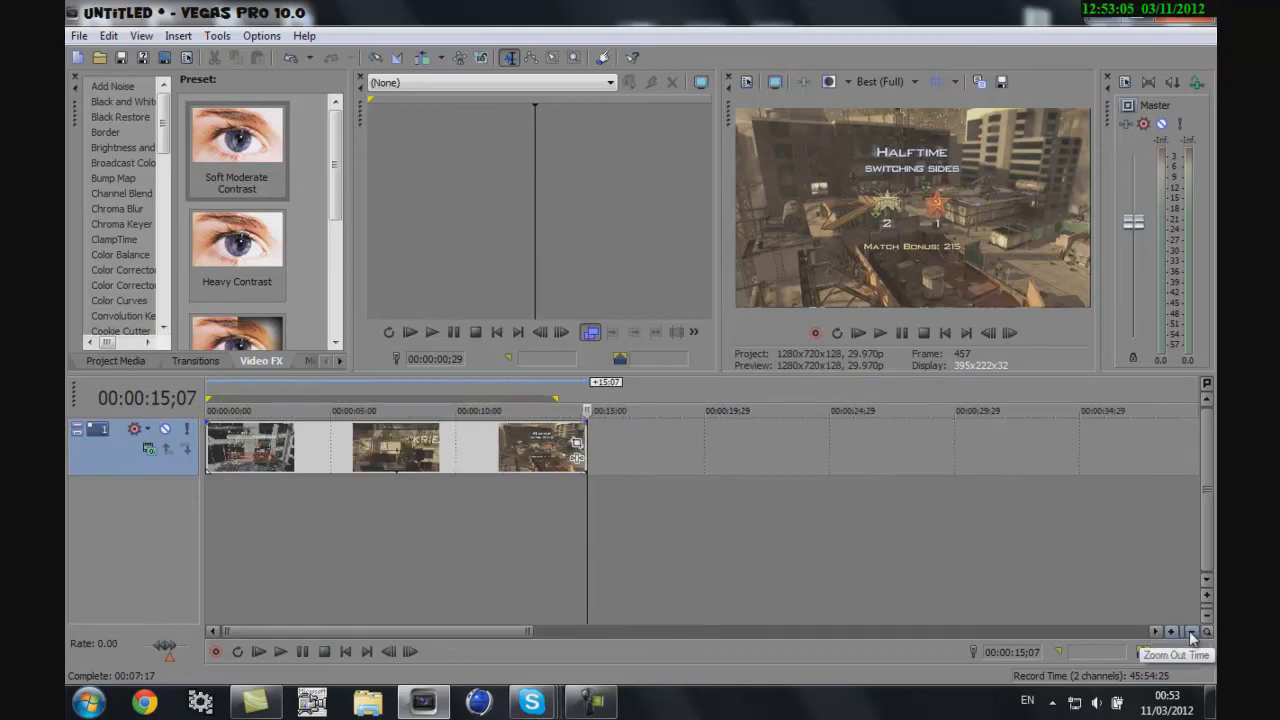
{"action": "left_click", "coordinate": [1189, 631]}
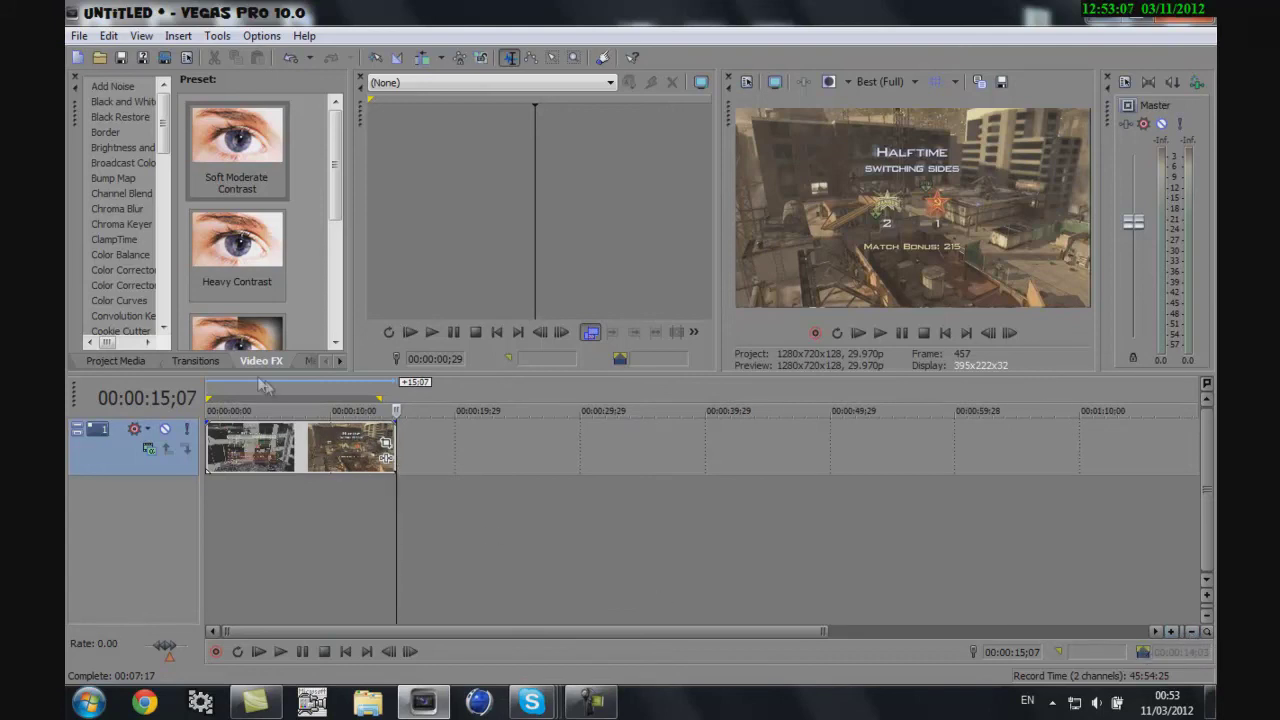
{"action": "left_click_drag", "start_coordinate": [297, 455], "coordinate": [963, 470]}
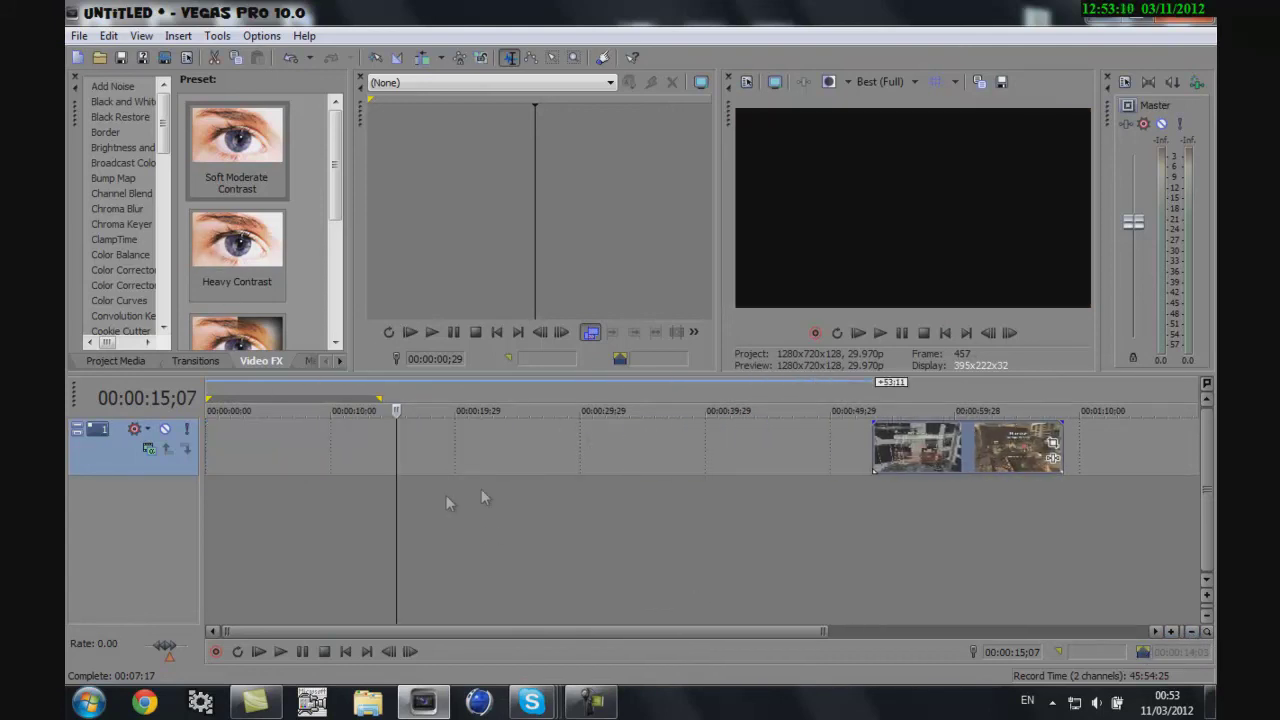
{"action": "left_click", "coordinate": [945, 333]}
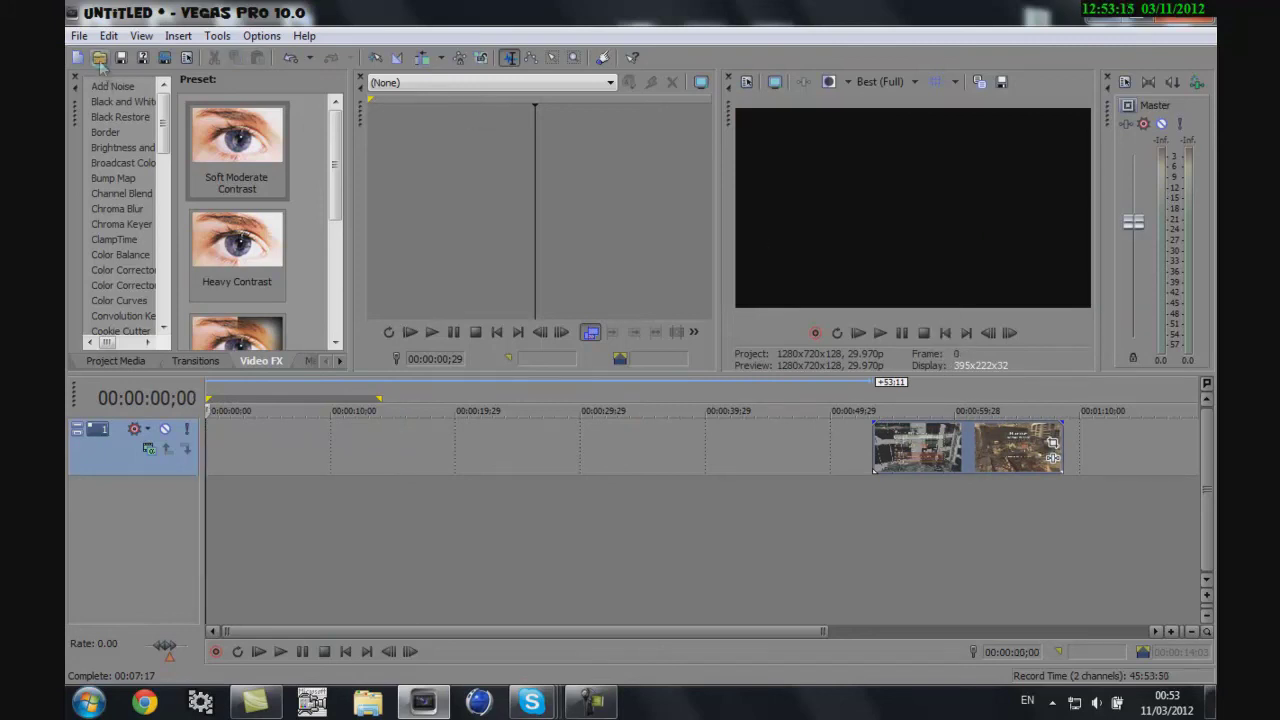
Import the Skrillex MP3 'First Of The Year (Equinox)' from the Desktop as a music track
{"action": "left_click", "coordinate": [99, 58]}
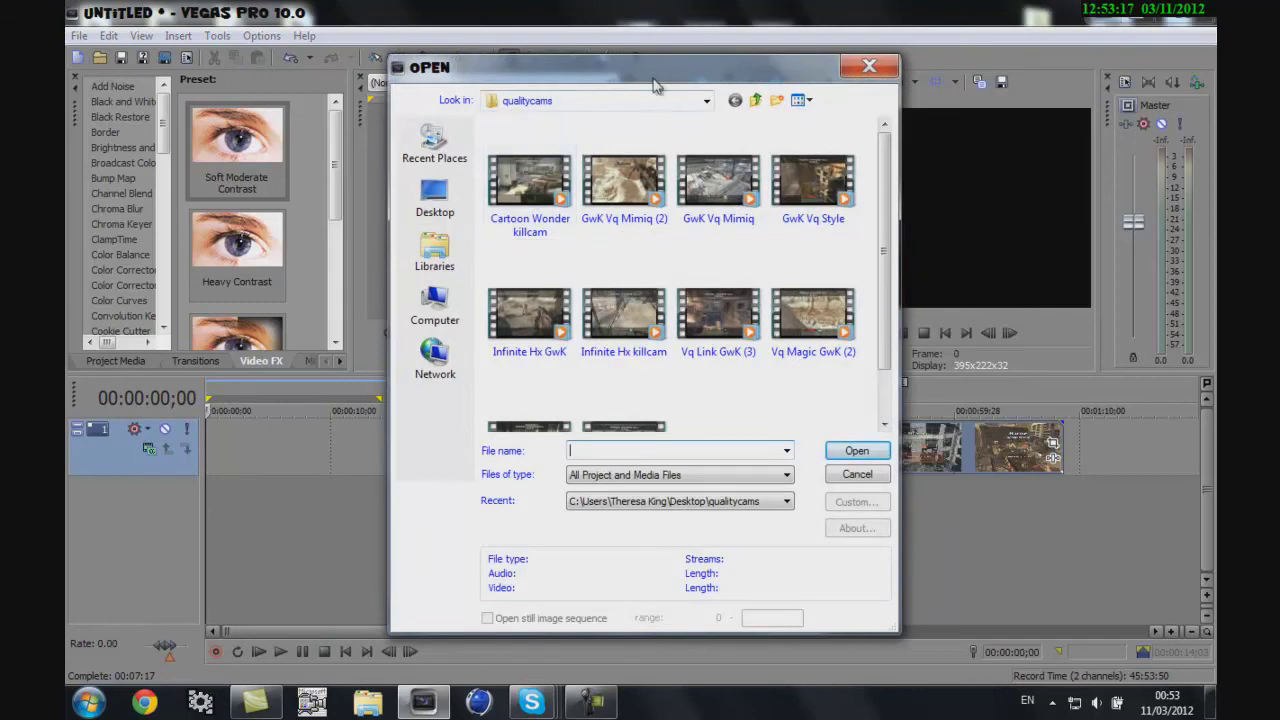
{"action": "left_click", "coordinate": [673, 104]}
{"action": "left_click", "coordinate": [560, 122]}
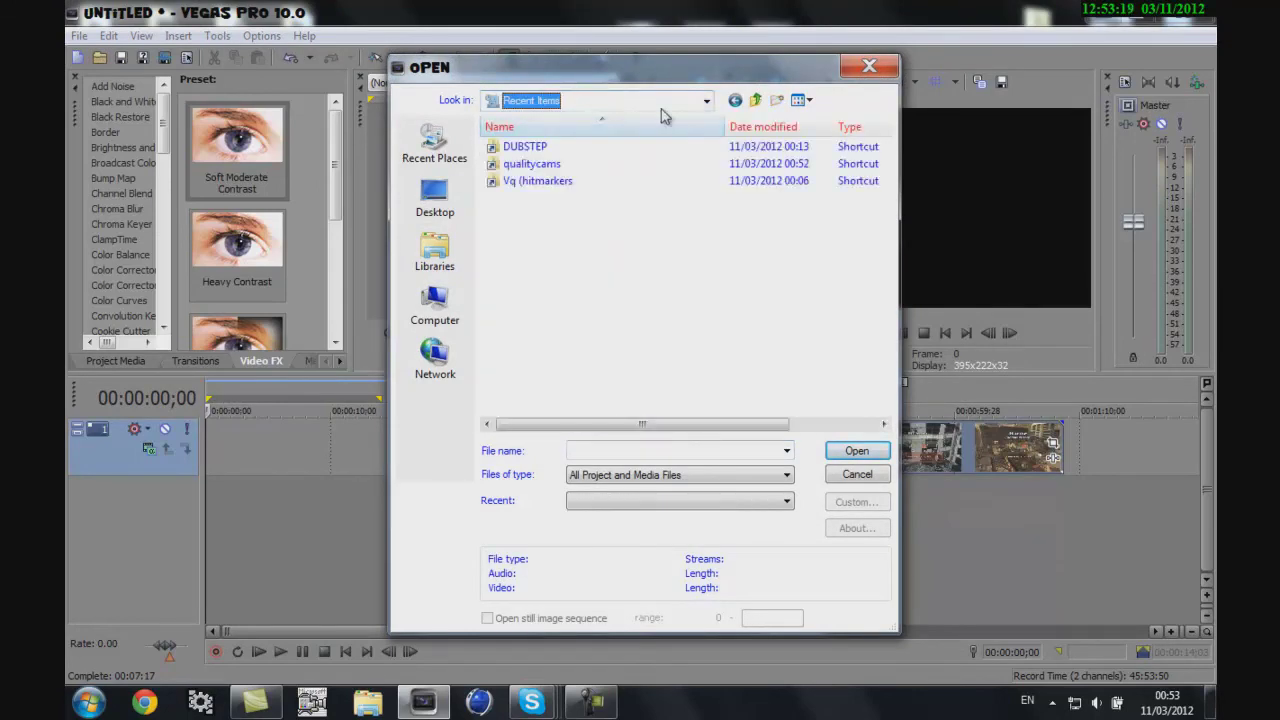
{"action": "left_click", "coordinate": [663, 104]}
{"action": "left_click", "coordinate": [525, 134]}
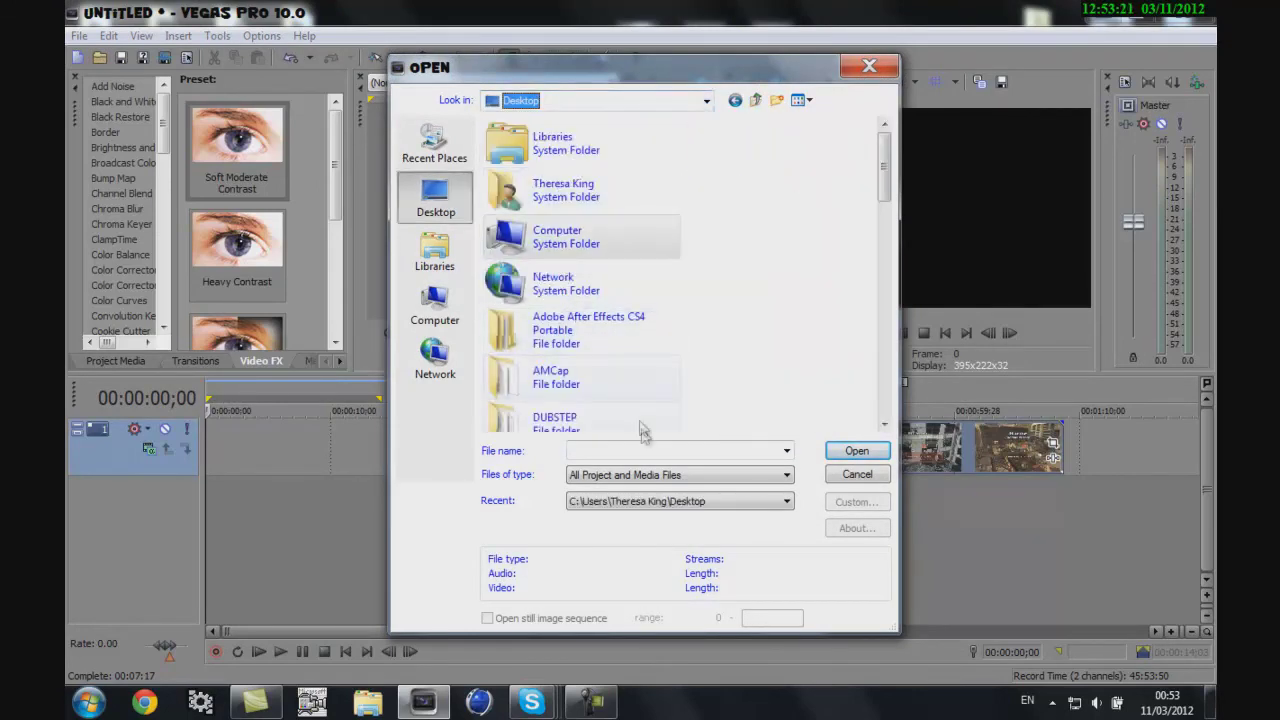
{"action": "left_click", "coordinate": [681, 451]}
{"action": "type", "text": "f"}
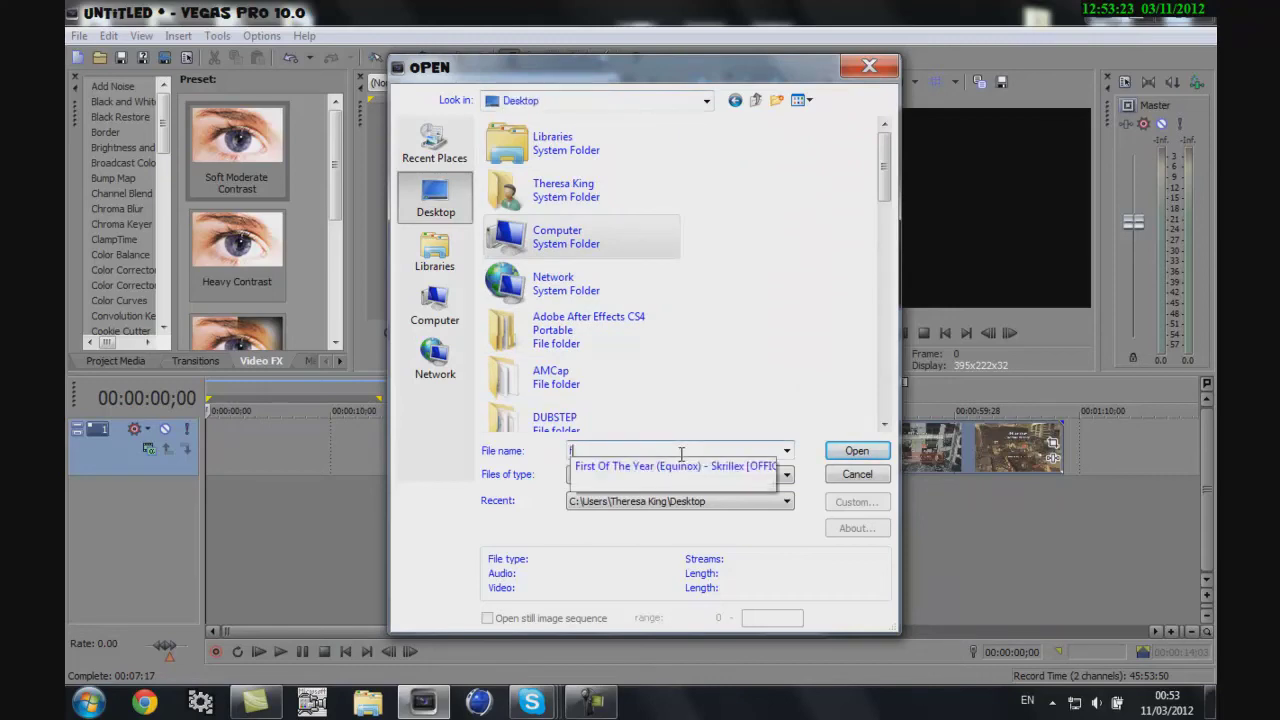
{"action": "left_click", "coordinate": [679, 465]}
{"action": "key", "text": "Return"}
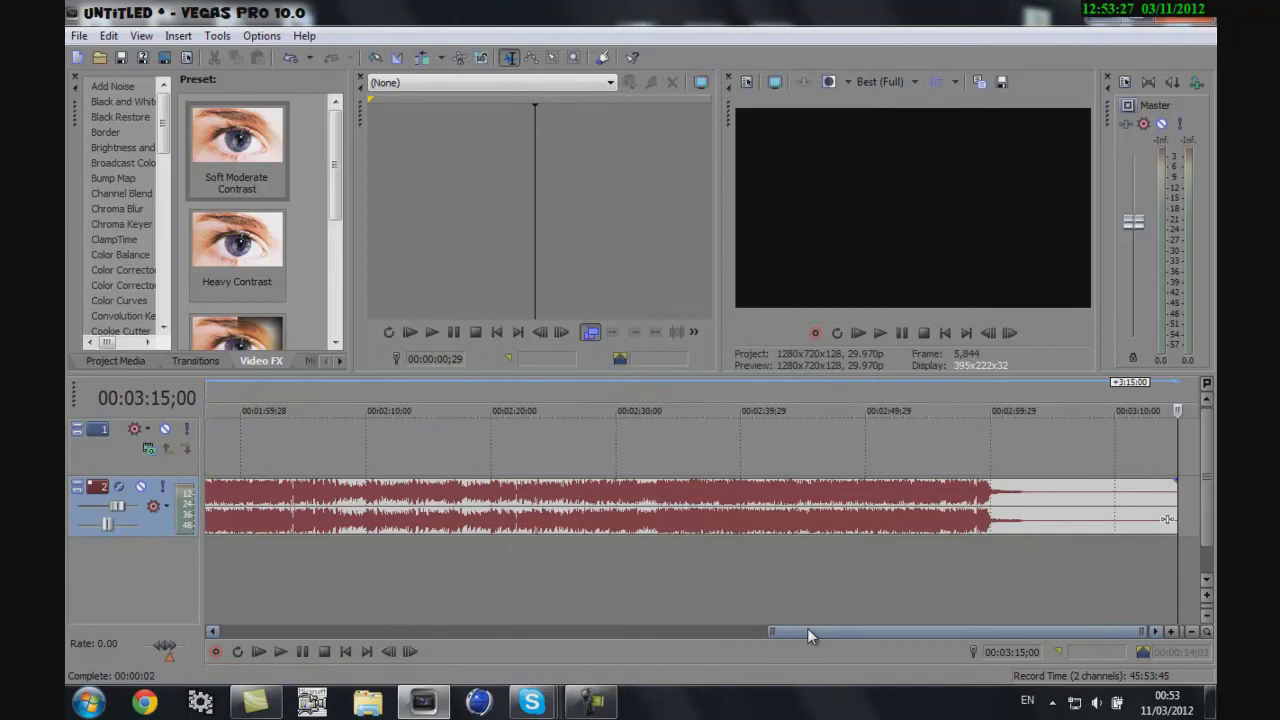
{"action": "left_click_drag", "start_coordinate": [807, 631], "coordinate": [232, 631]}
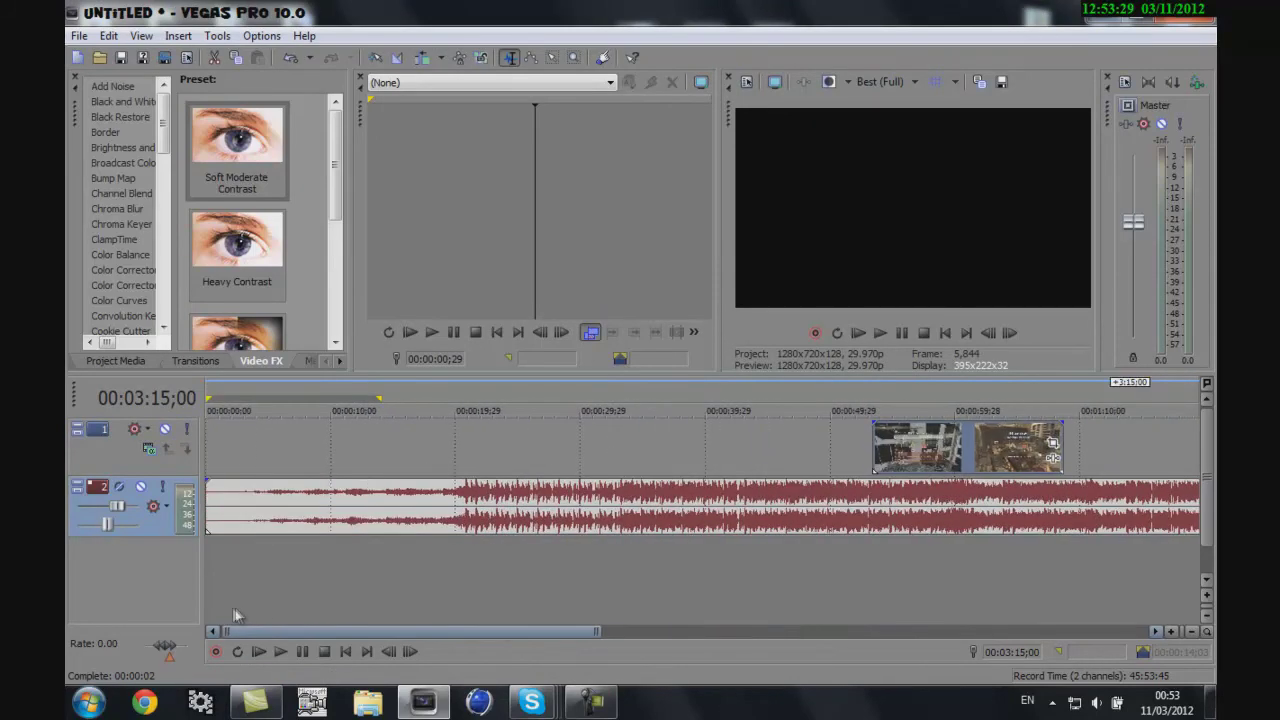
{"action": "left_click", "coordinate": [457, 486]}
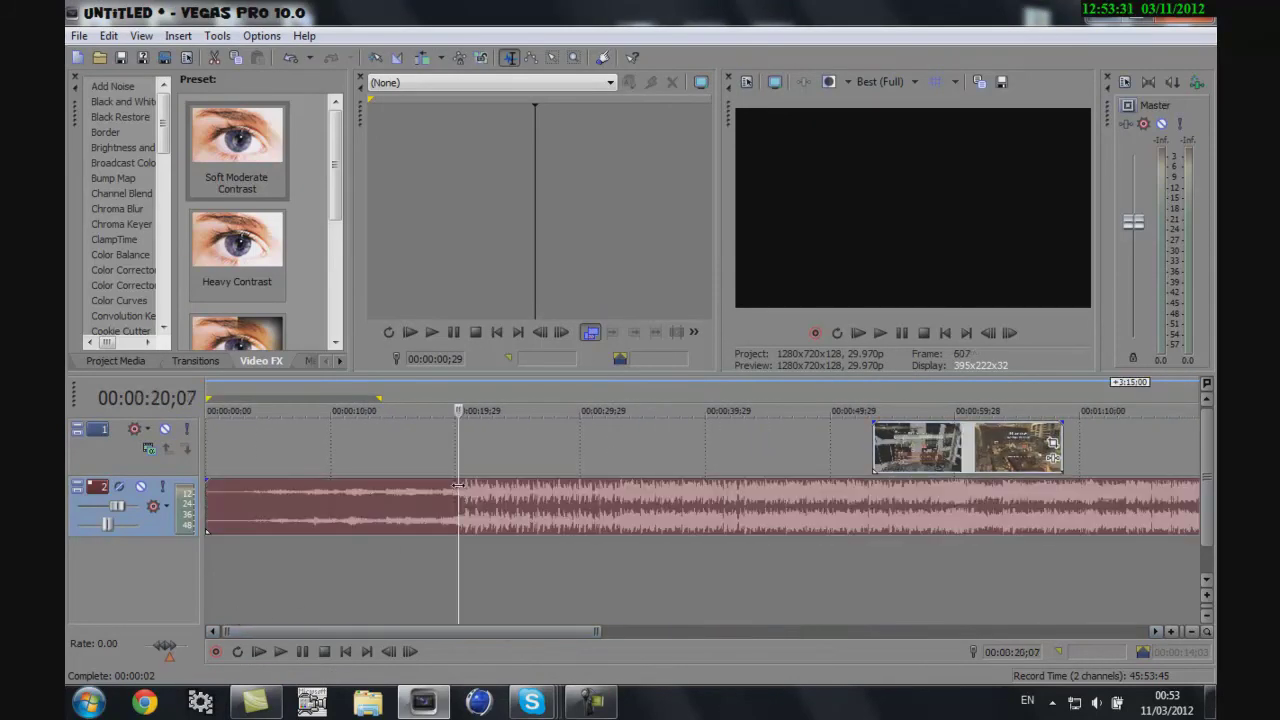
{"action": "left_click", "coordinate": [880, 333]}
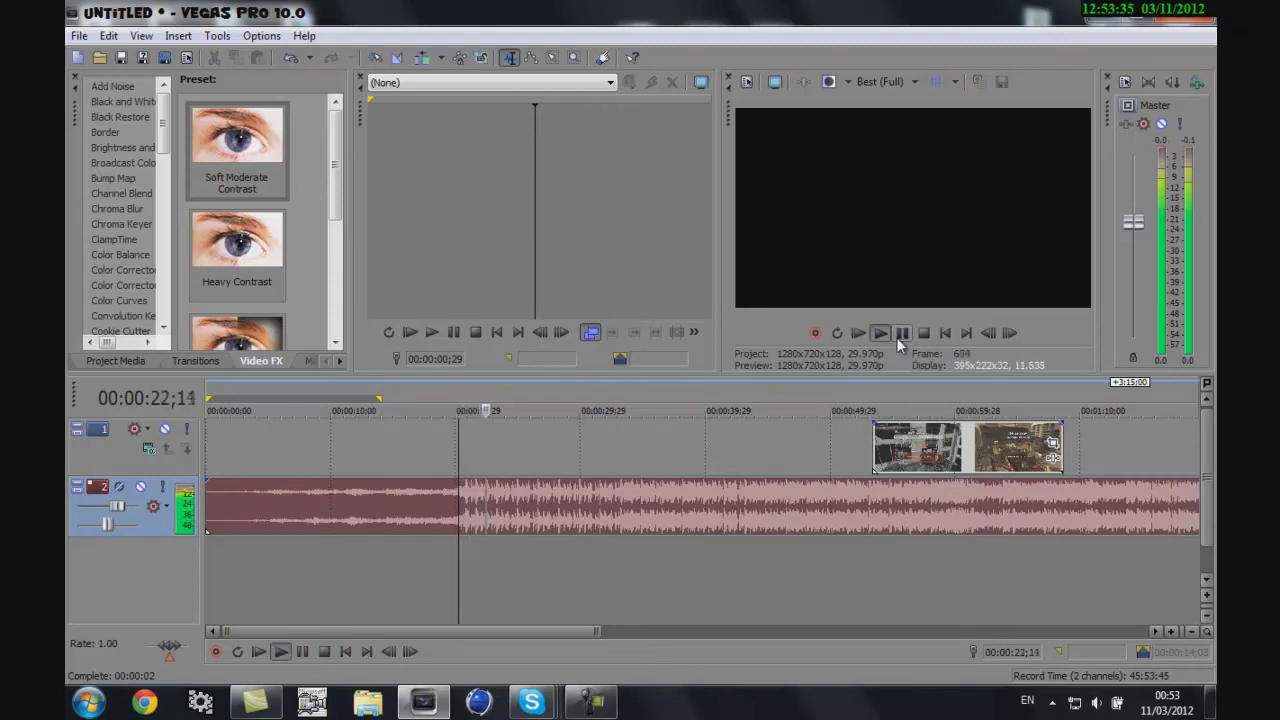
{"action": "left_click", "coordinate": [898, 335]}
{"action": "left_click_drag", "start_coordinate": [453, 631], "coordinate": [507, 630]}
{"action": "left_click", "coordinate": [501, 524]}
{"action": "left_click", "coordinate": [584, 506]}
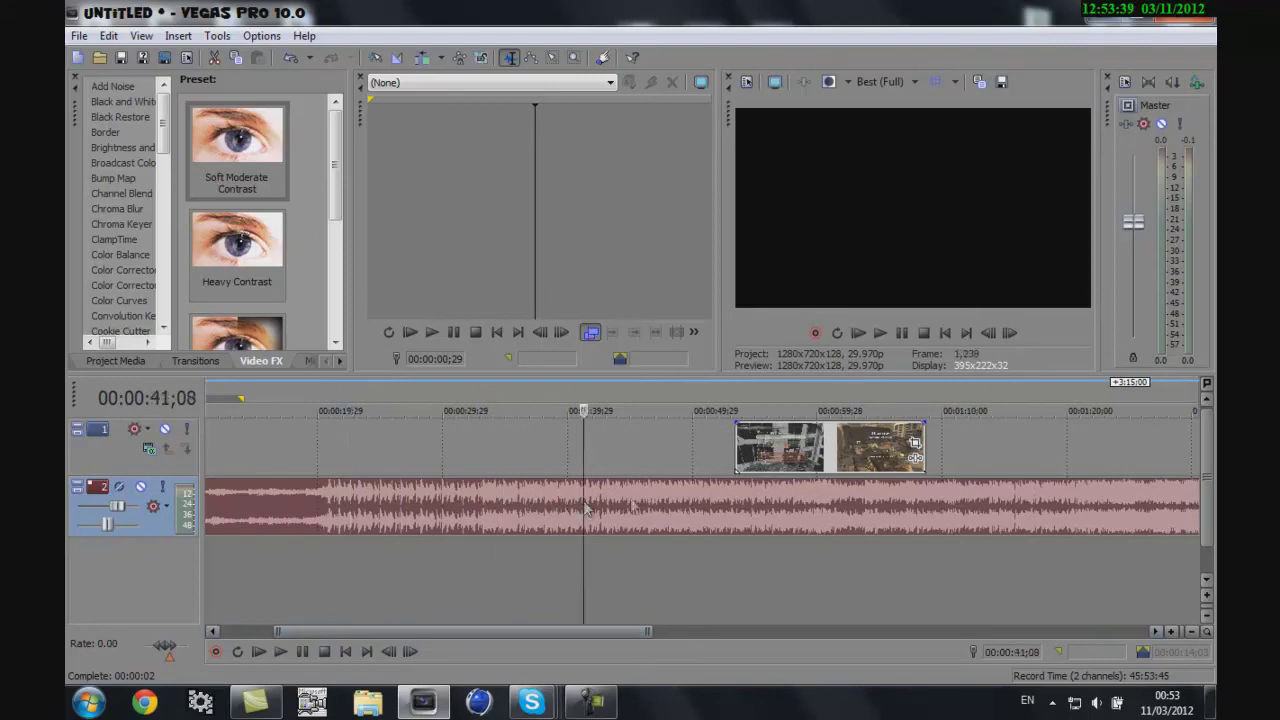
{"action": "left_click", "coordinate": [700, 505]}
{"action": "left_click", "coordinate": [798, 508]}
{"action": "left_click", "coordinate": [878, 508]}
{"action": "left_click", "coordinate": [987, 504]}
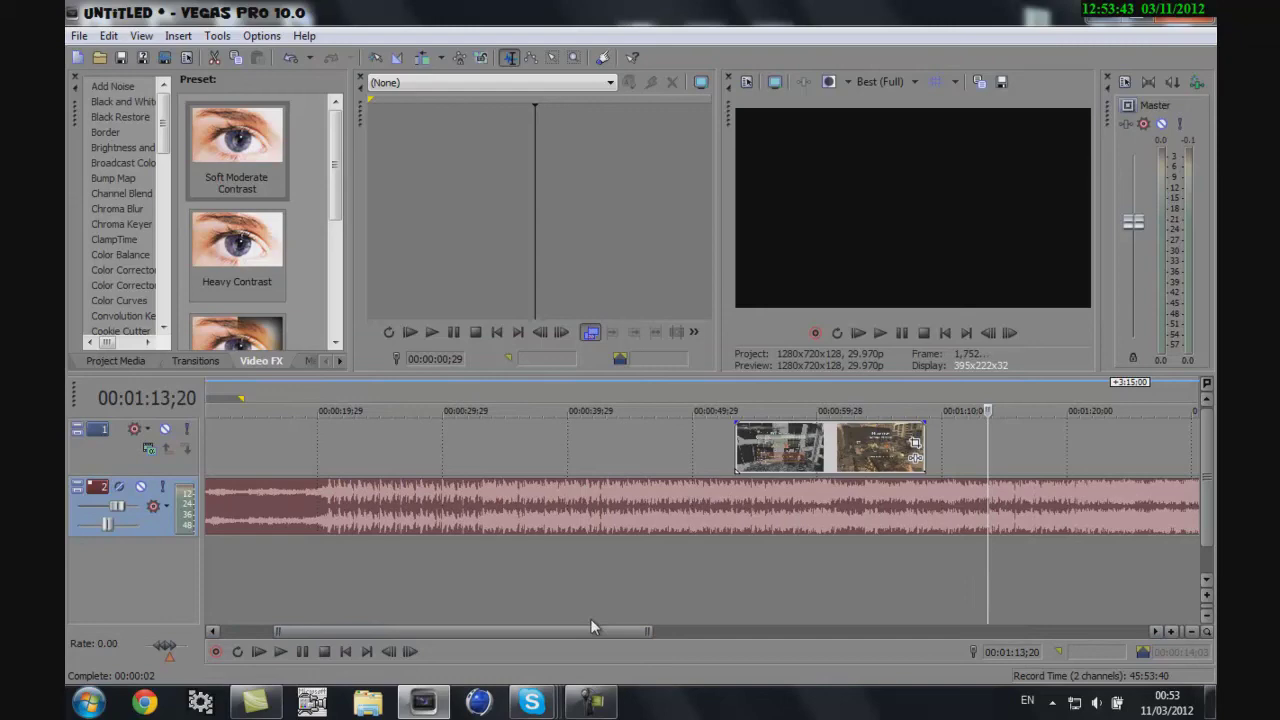
Play through the music, lowering the system volume from 20 to 17
{"action": "left_click_drag", "start_coordinate": [596, 631], "coordinate": [795, 631]}
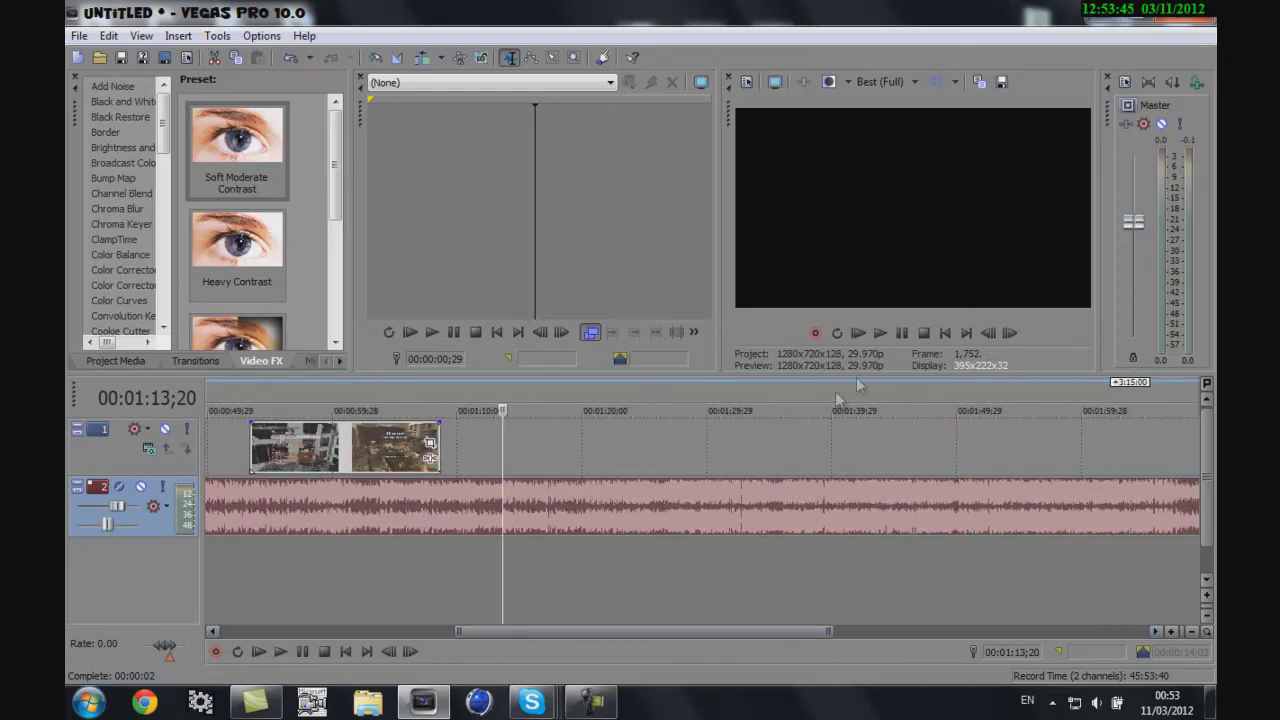
{"action": "key", "text": "space"}
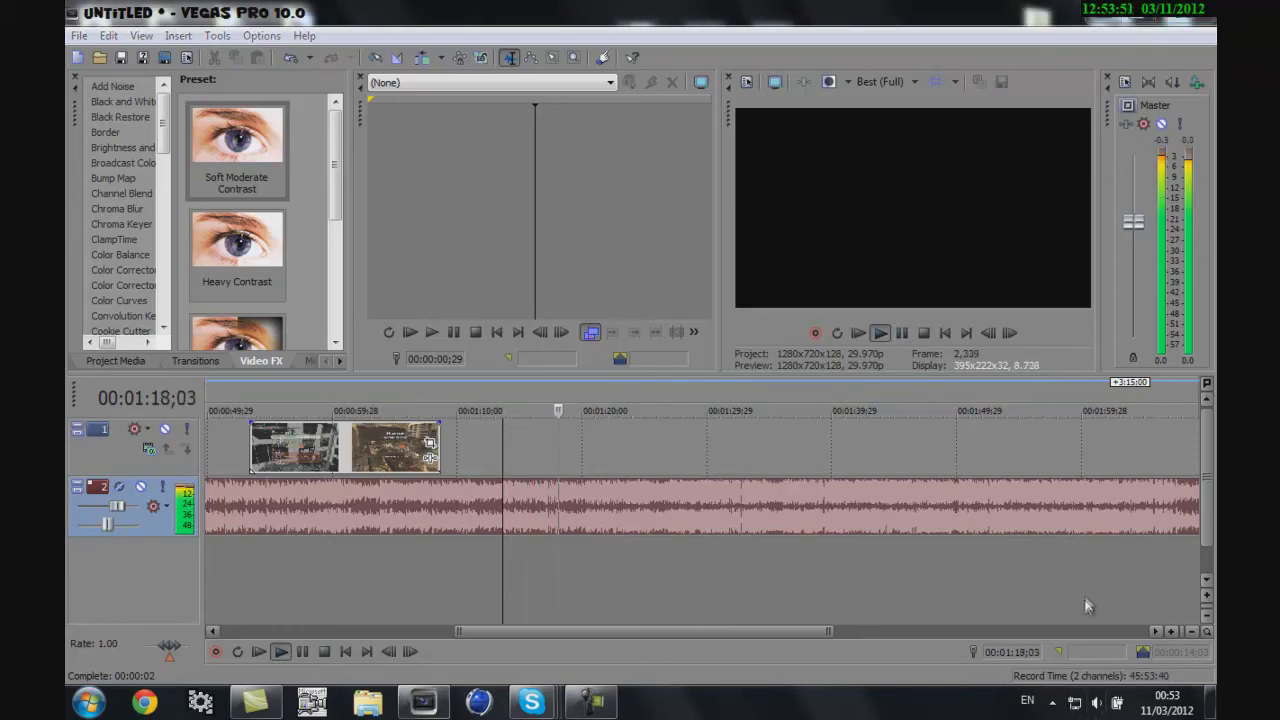
{"action": "left_click", "coordinate": [902, 334]}
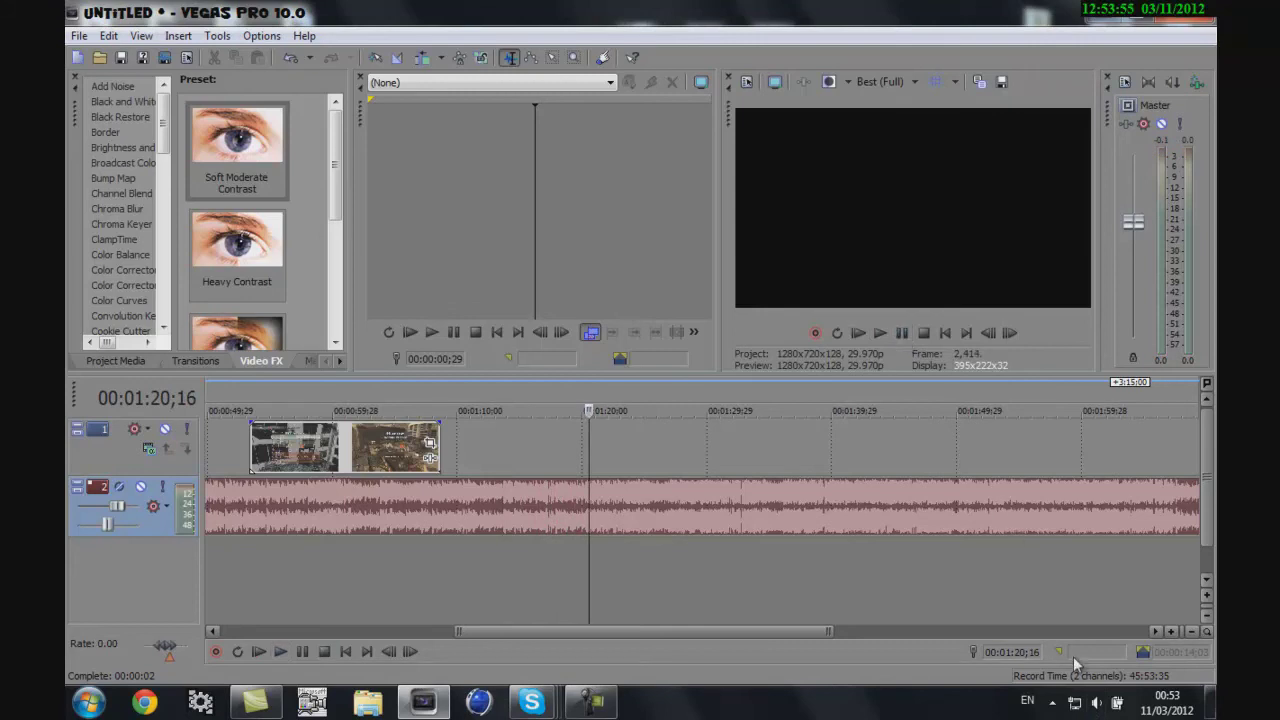
{"action": "left_click", "coordinate": [1096, 703]}
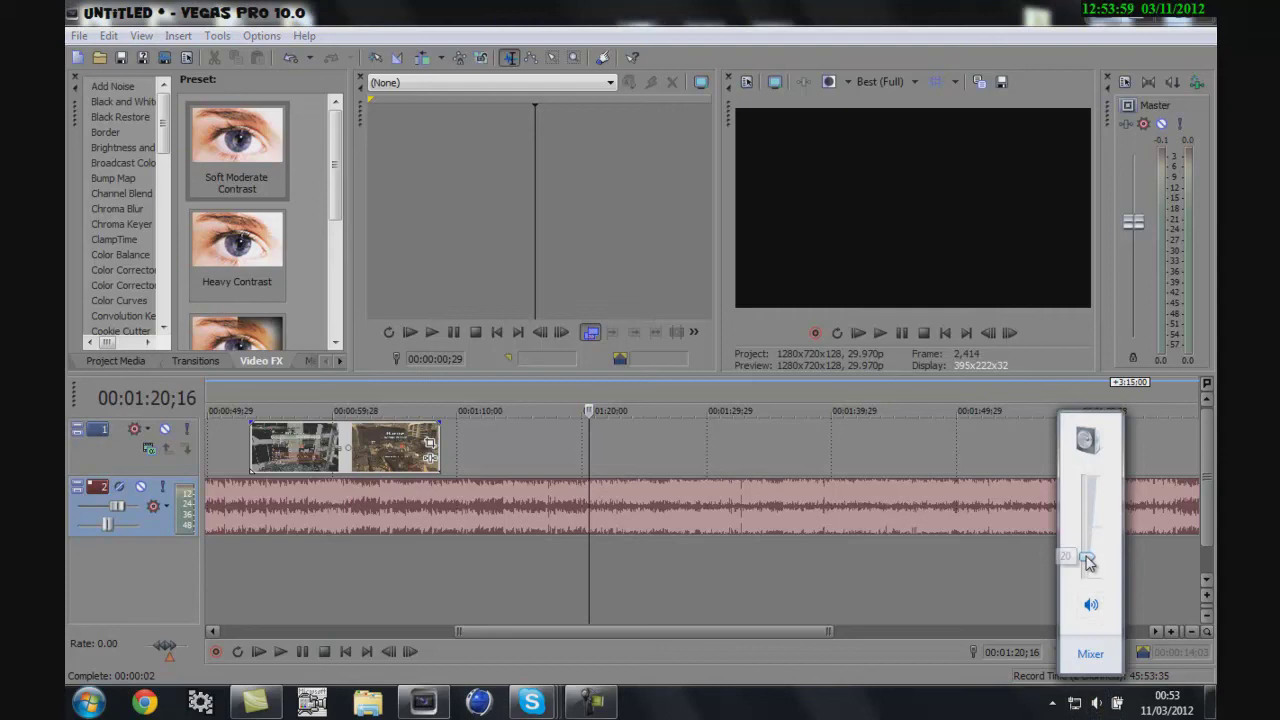
{"action": "left_click_drag", "start_coordinate": [1088, 562], "coordinate": [1089, 566]}
{"action": "left_click", "coordinate": [901, 332]}
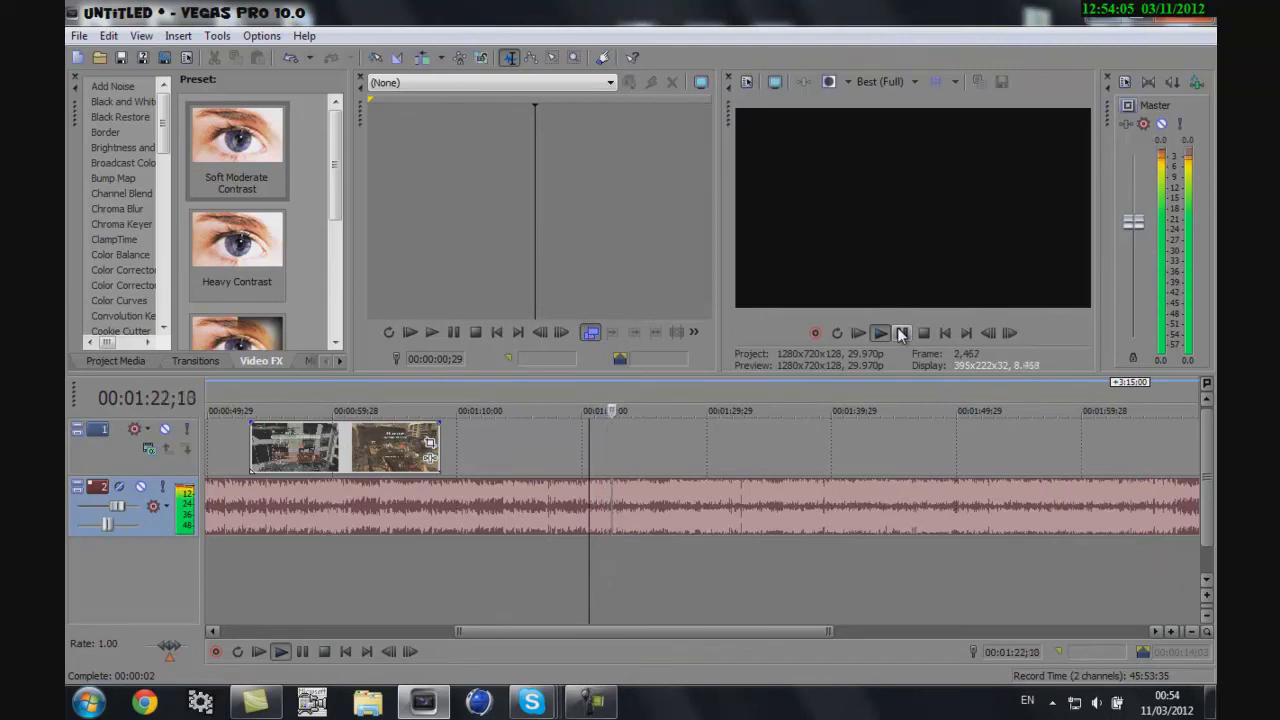
{"action": "left_click", "coordinate": [901, 332]}
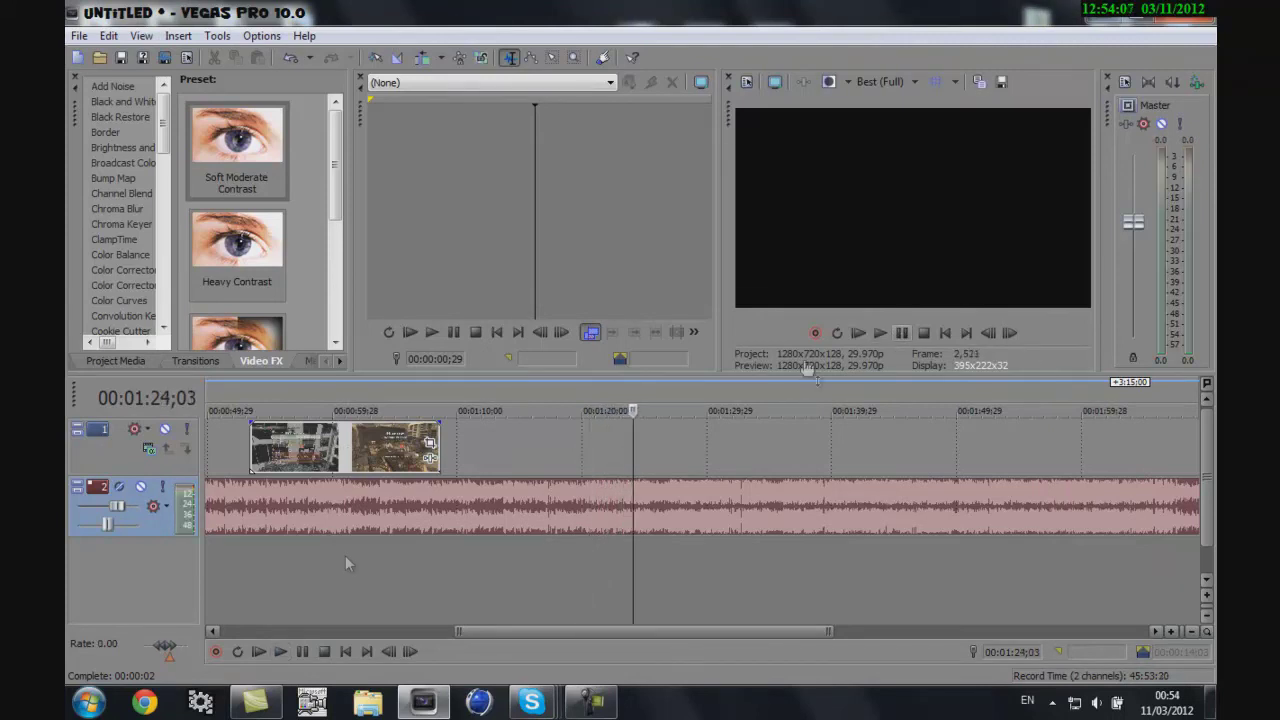
Replay the stretch from 01:26;16 to 01:28;10 to locate the beat, then move back near 01:01
{"action": "left_click", "coordinate": [281, 652]}
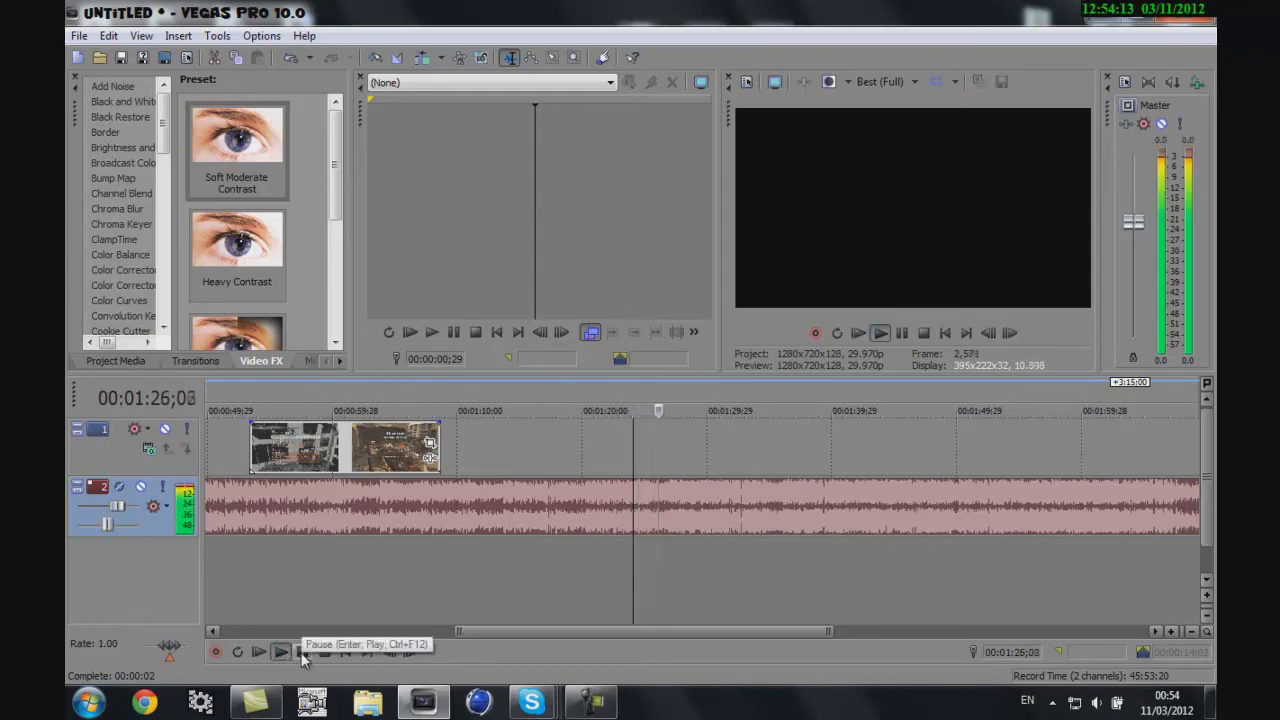
{"action": "left_click", "coordinate": [302, 652]}
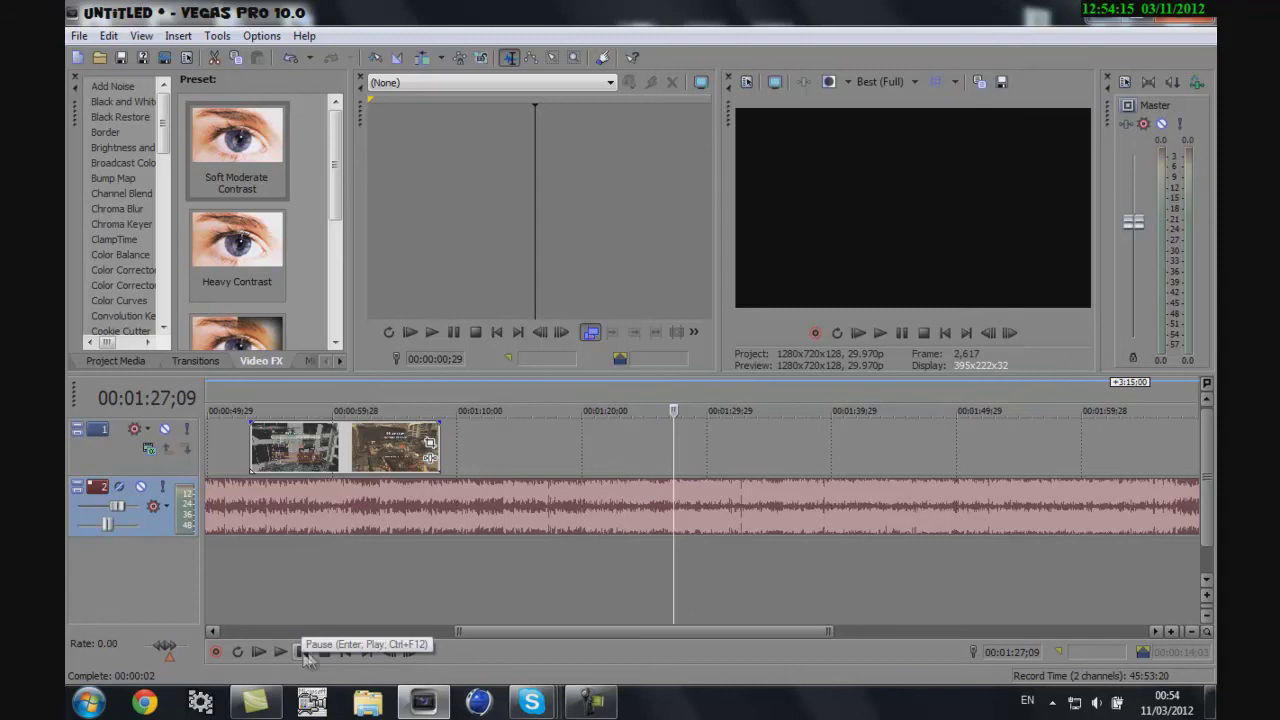
{"action": "left_click", "coordinate": [663, 490]}
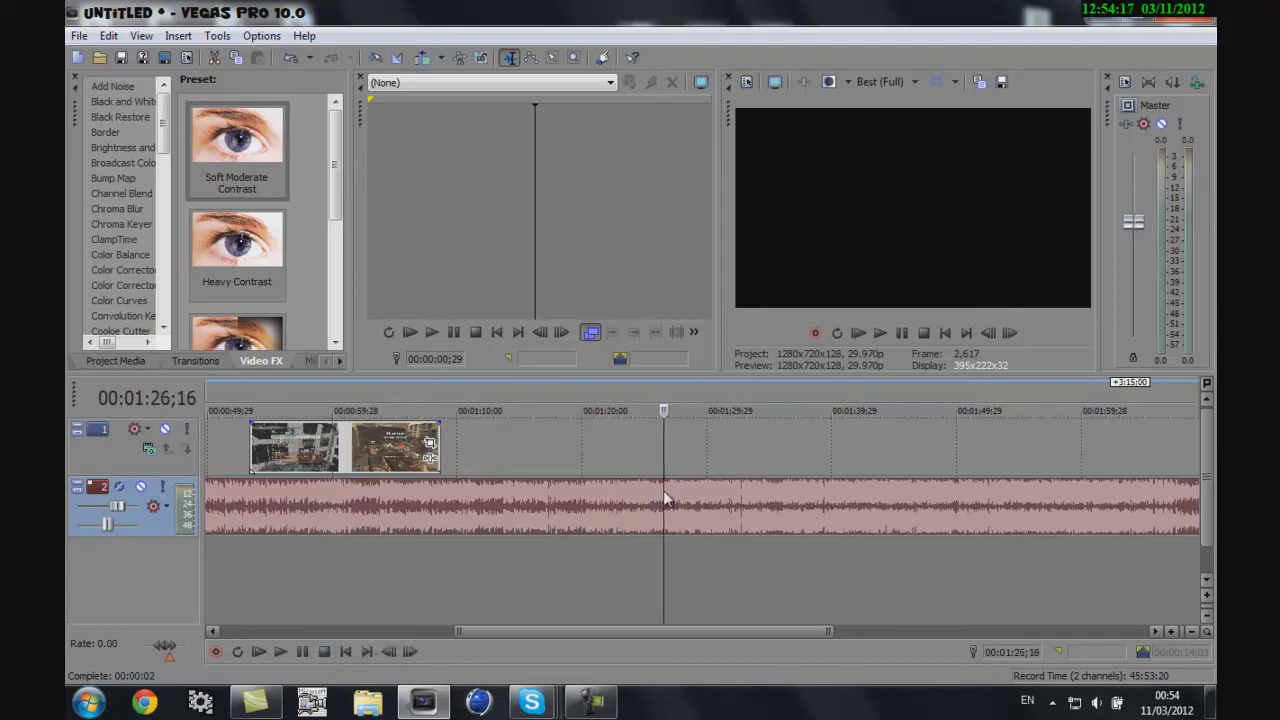
{"action": "left_click", "coordinate": [301, 652]}
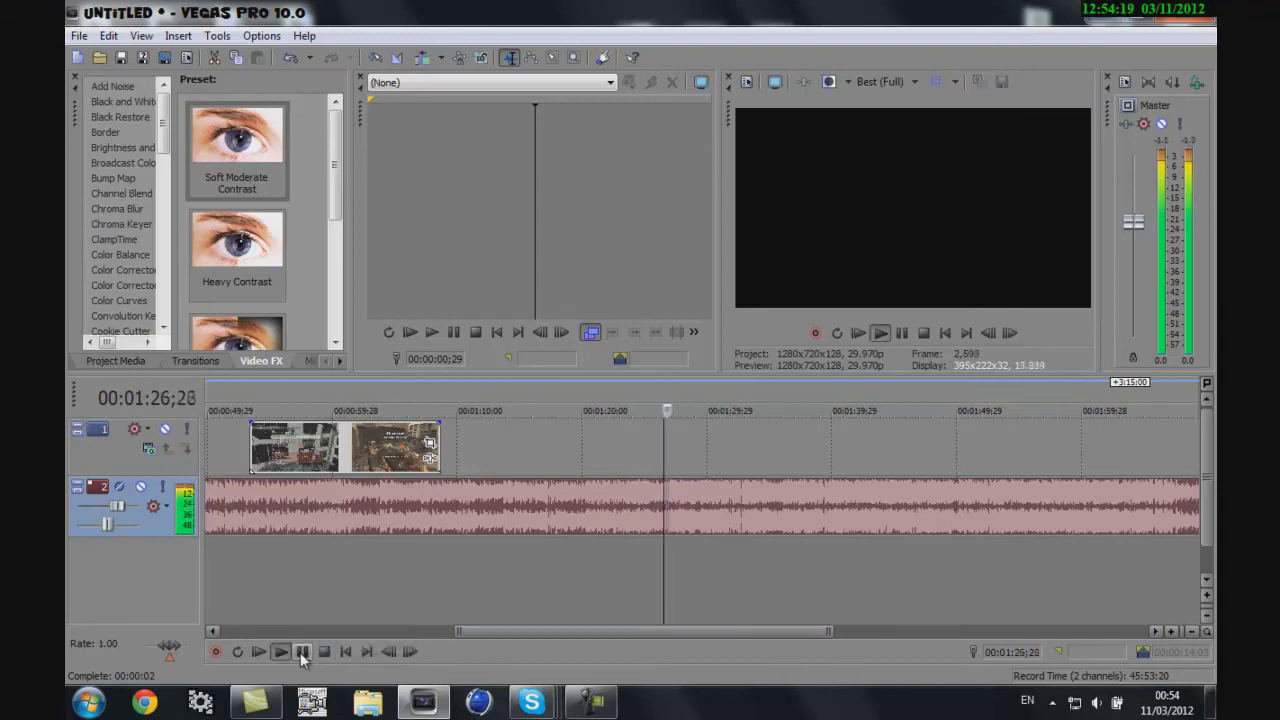
{"action": "left_click", "coordinate": [301, 652]}
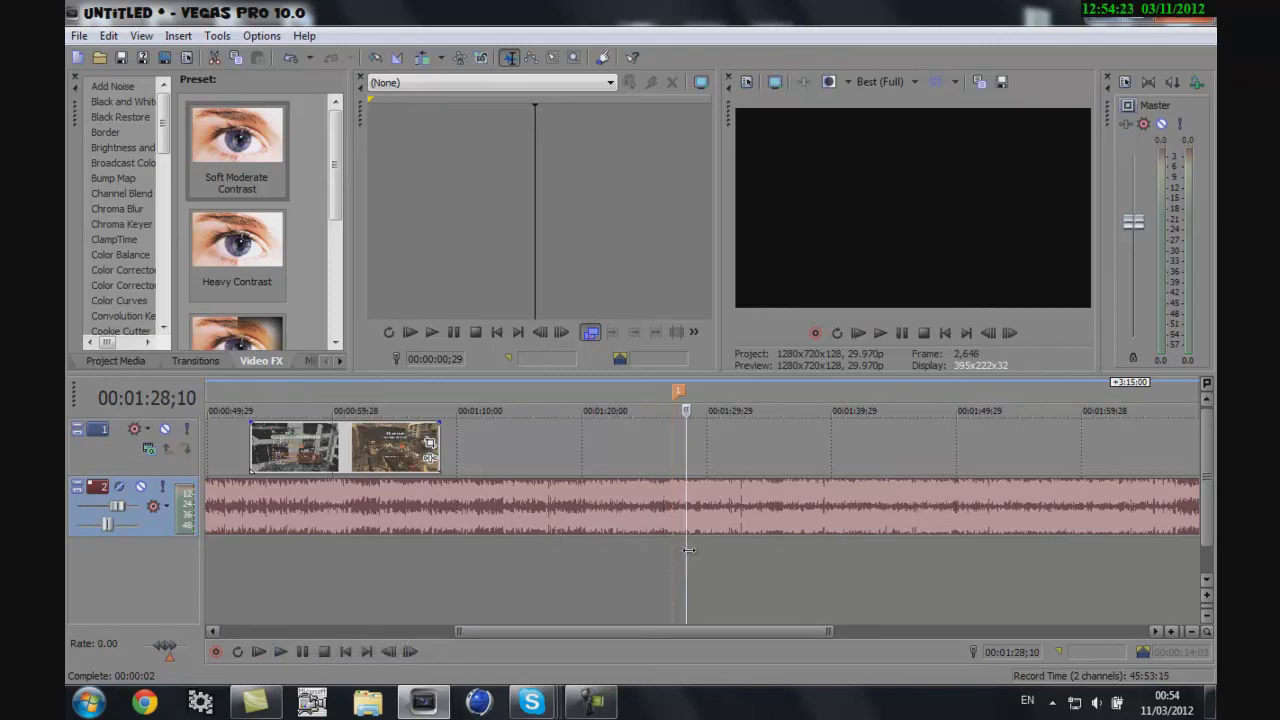
{"action": "left_click_drag", "start_coordinate": [686, 548], "coordinate": [660, 547]}
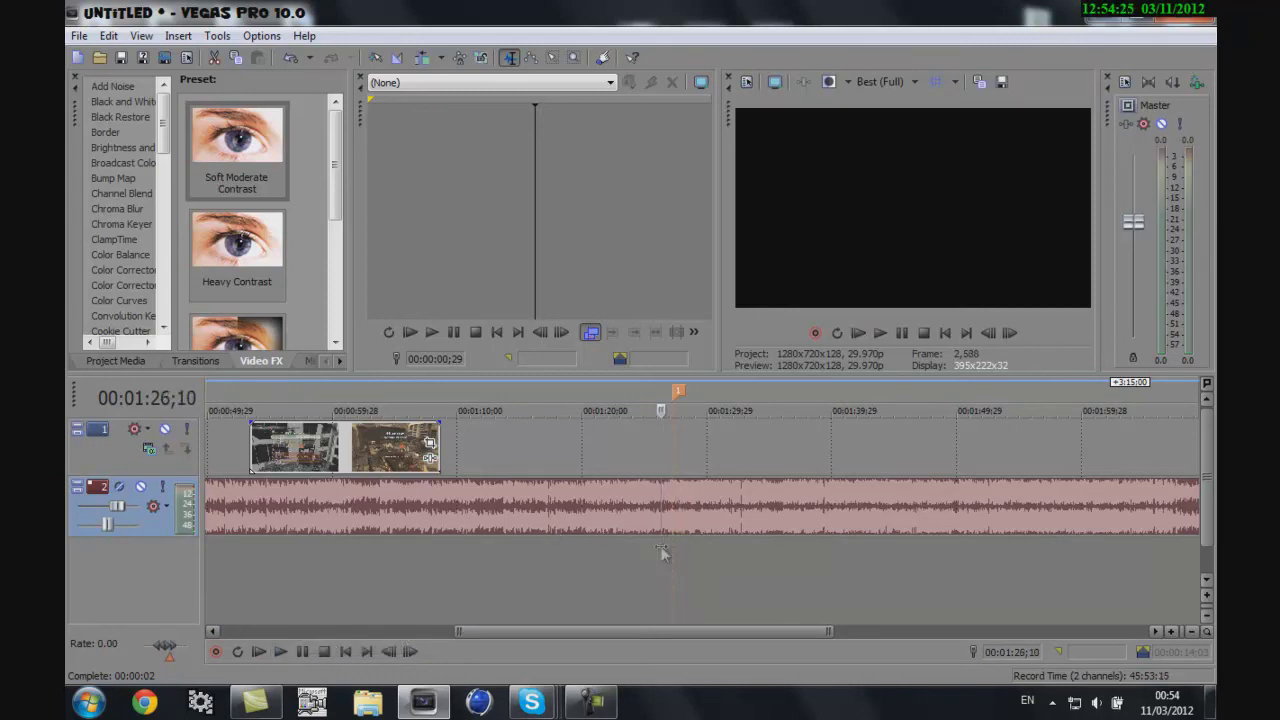
{"action": "left_click", "coordinate": [303, 652]}
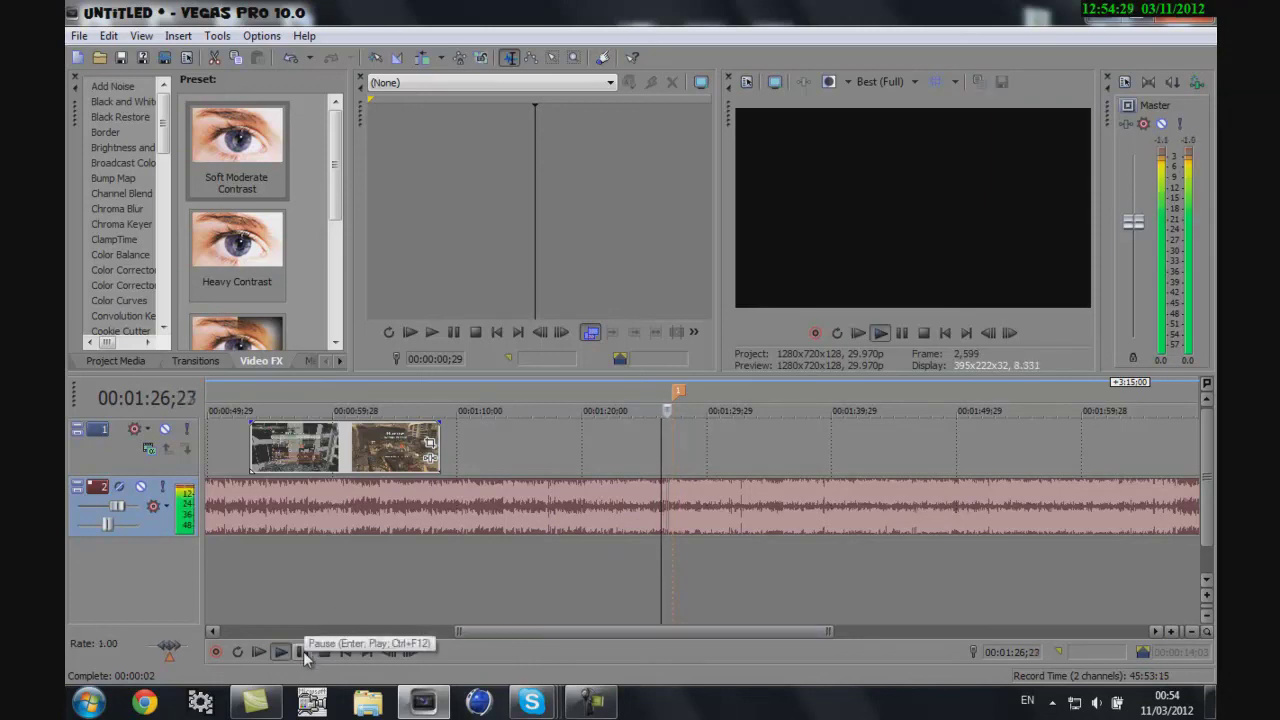
{"action": "left_click", "coordinate": [303, 652]}
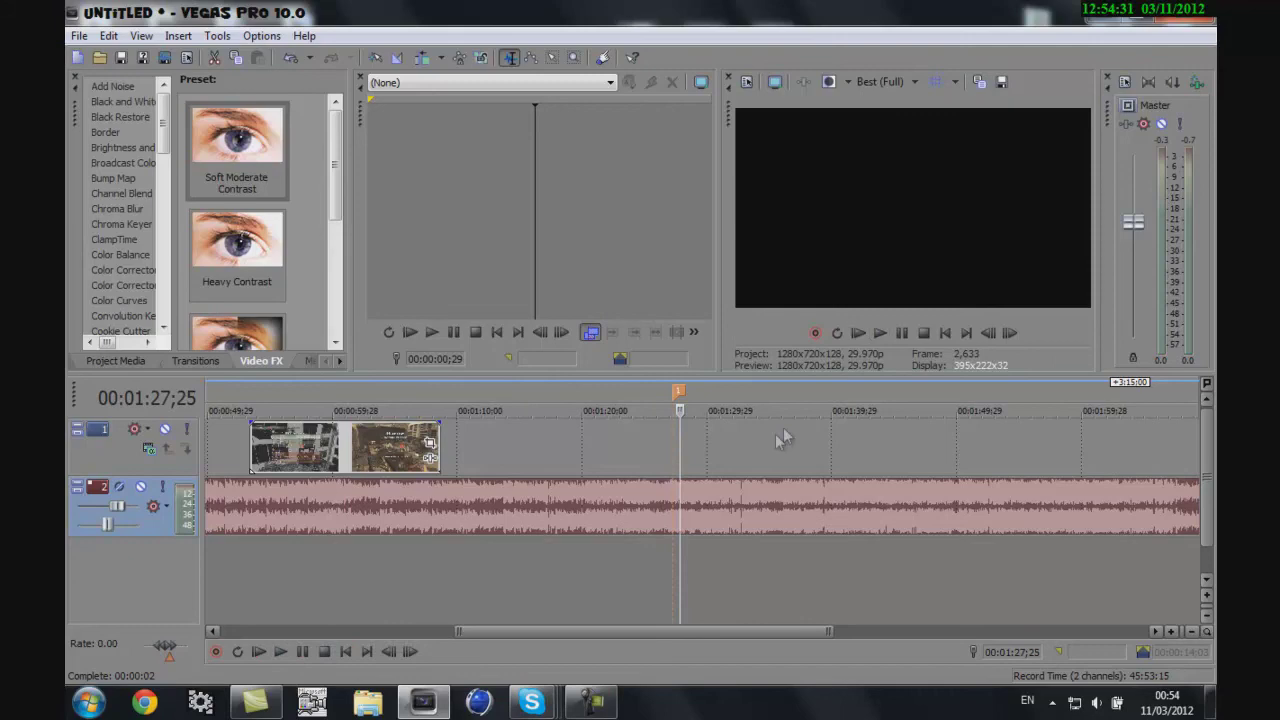
{"action": "left_click_drag", "start_coordinate": [688, 445], "coordinate": [658, 563]}
Slide the gameplay clip along track 1 to start near 01:10, previewing frames around 01:26
{"action": "left_click_drag", "start_coordinate": [548, 467], "coordinate": [772, 465]}
{"action": "left_click_drag", "start_coordinate": [857, 463], "coordinate": [864, 451]}
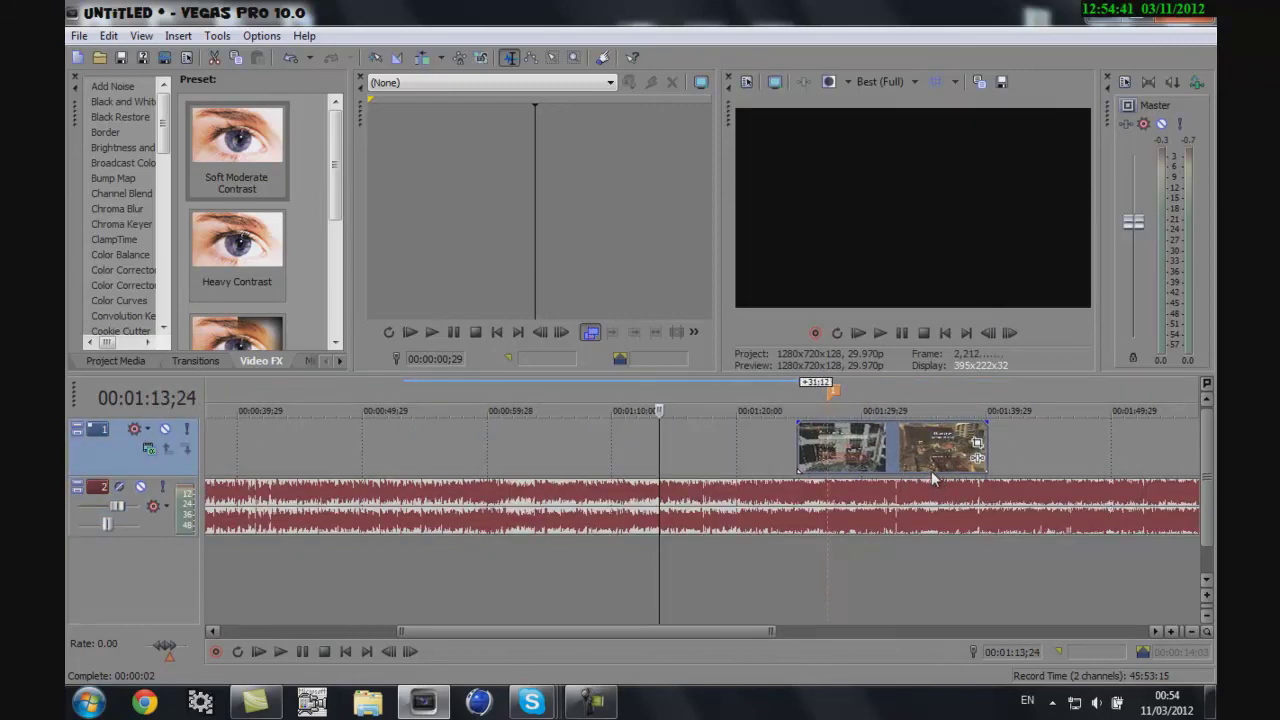
{"action": "left_click", "coordinate": [864, 451]}
{"action": "left_click", "coordinate": [818, 440]}
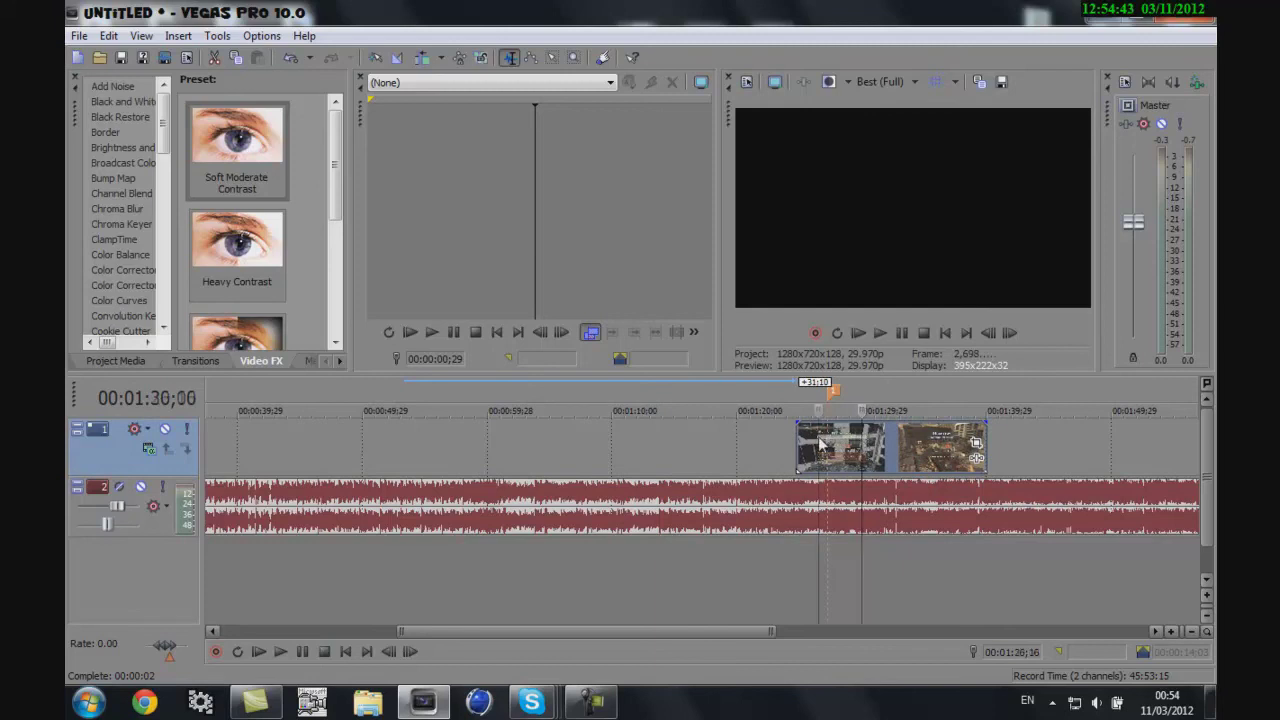
{"action": "left_click_drag", "start_coordinate": [840, 448], "coordinate": [700, 448]}
{"action": "left_click", "coordinate": [700, 448]}
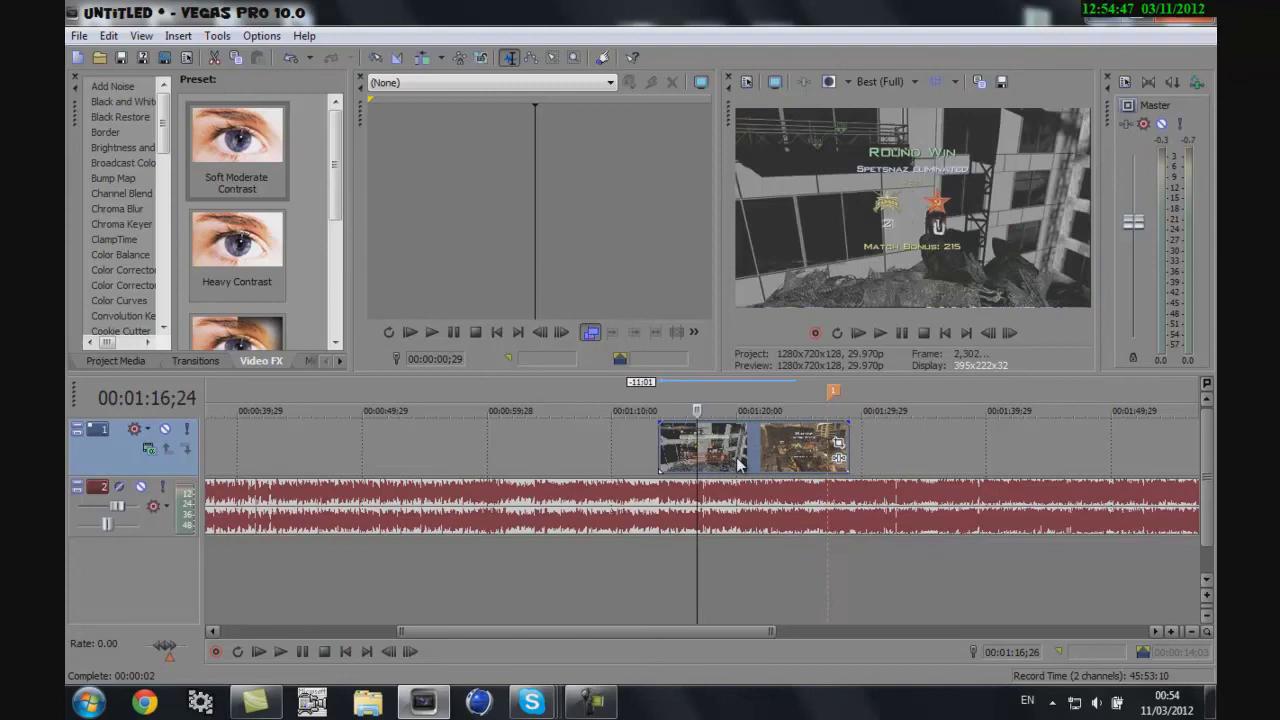
Play the clip and step the playhead to around 01:22;09 to find the kill frame
{"action": "key", "text": "space"}
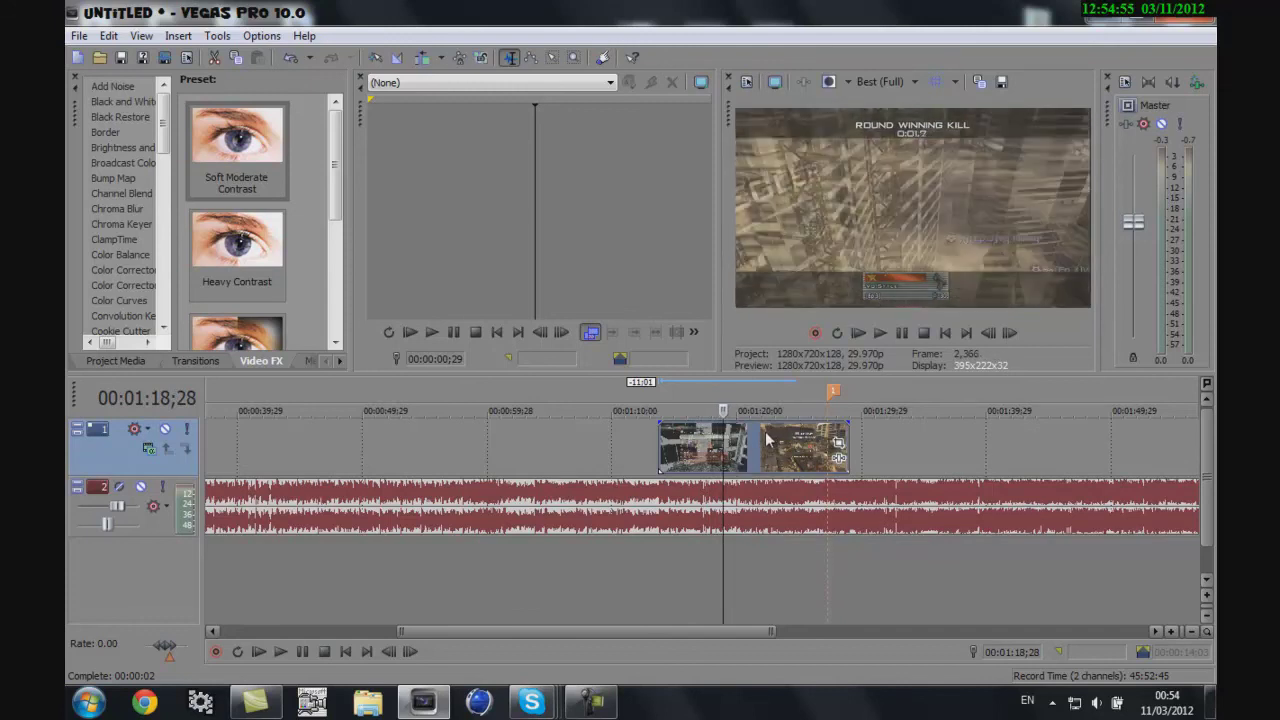
{"action": "left_click", "coordinate": [767, 443]}
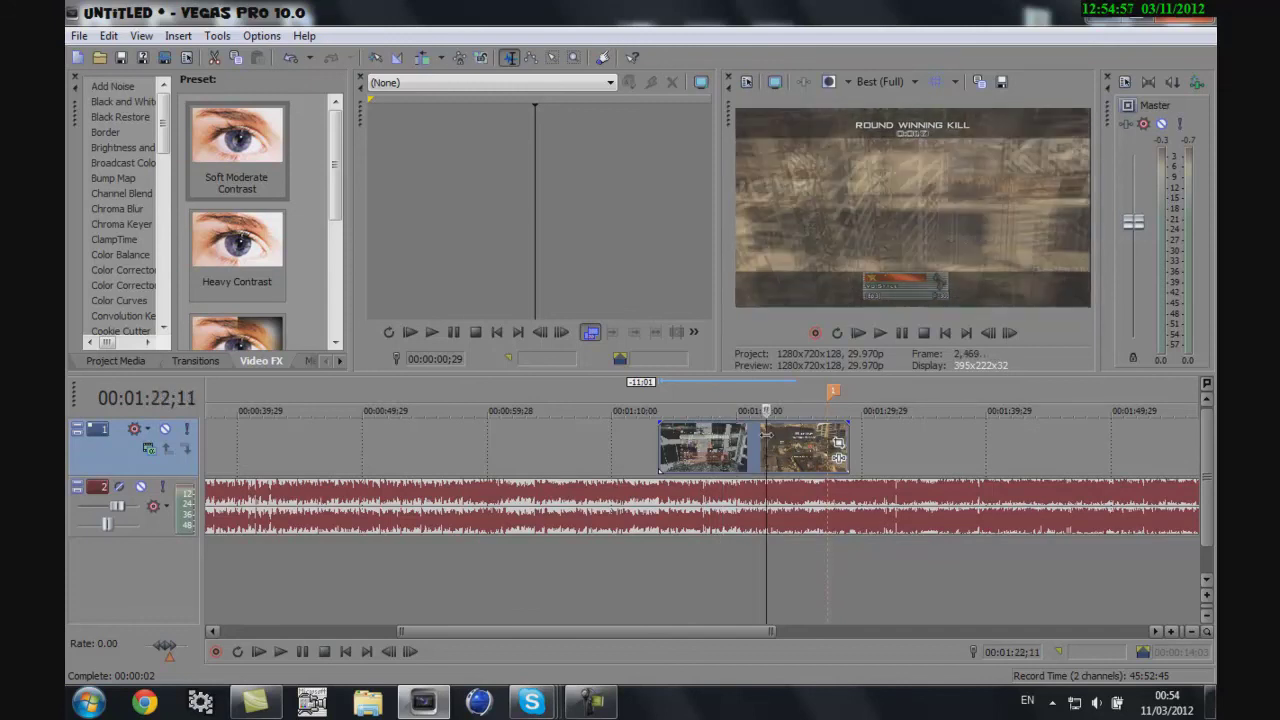
{"action": "left_click", "coordinate": [764, 434]}
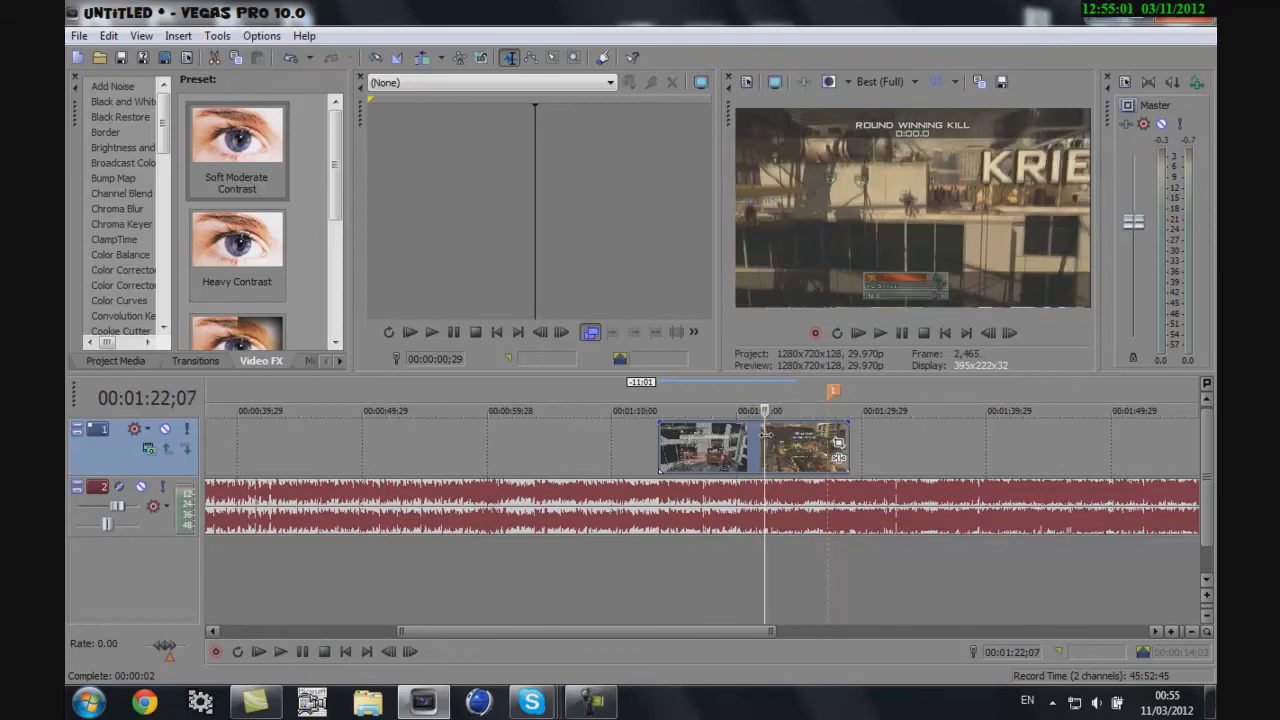
{"action": "left_click", "coordinate": [765, 434]}
{"action": "left_click", "coordinate": [764, 434]}
Step frame by frame to 01:21;13, the round-winning kill
{"action": "key", "text": "Left"}
{"action": "key", "text": "Left"}
{"action": "key", "text": "Left"}
{"action": "key", "text": "Left"}
{"action": "key", "text": "Left"}
{"action": "key", "text": "Left"}
{"action": "key", "text": "Left"}
{"action": "key", "text": "Left"}
{"action": "key", "text": "Left"}
{"action": "key", "text": "Left"}
{"action": "key", "text": "Left"}
{"action": "key", "text": "Left"}
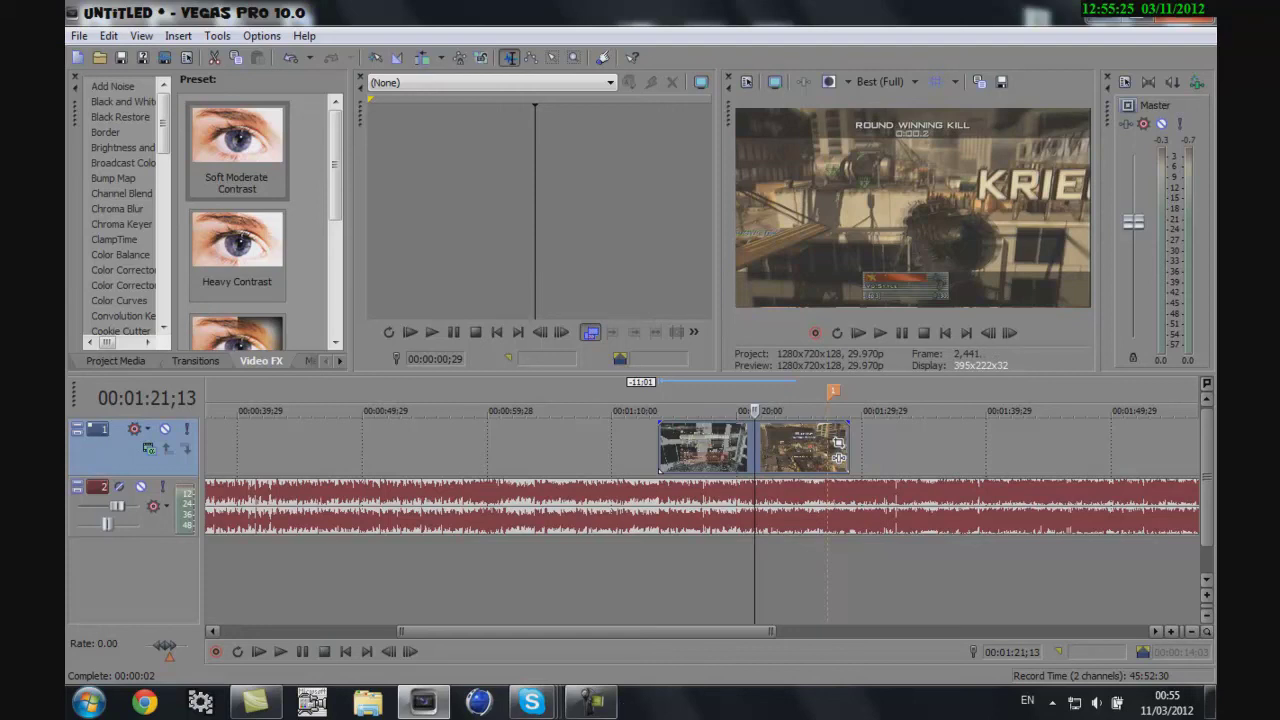
{"action": "key", "text": "F10"}
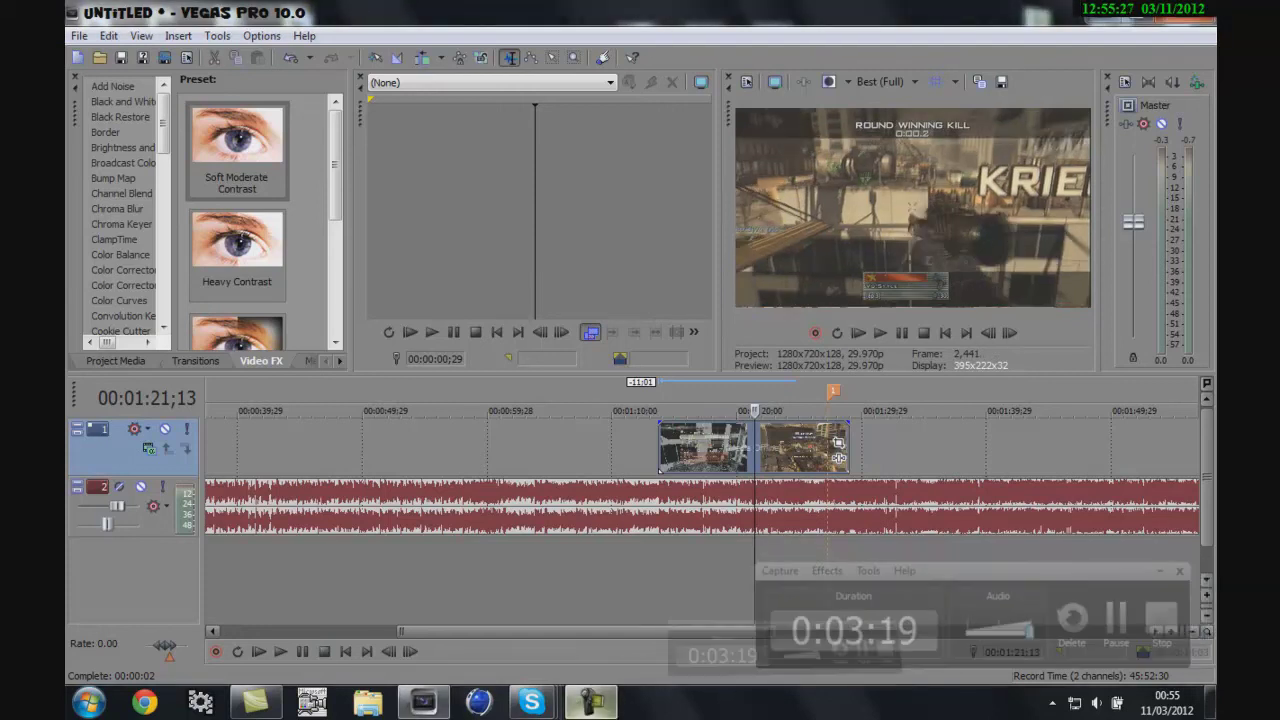
{"action": "key", "text": "Left"}
{"action": "key", "text": "Left"}
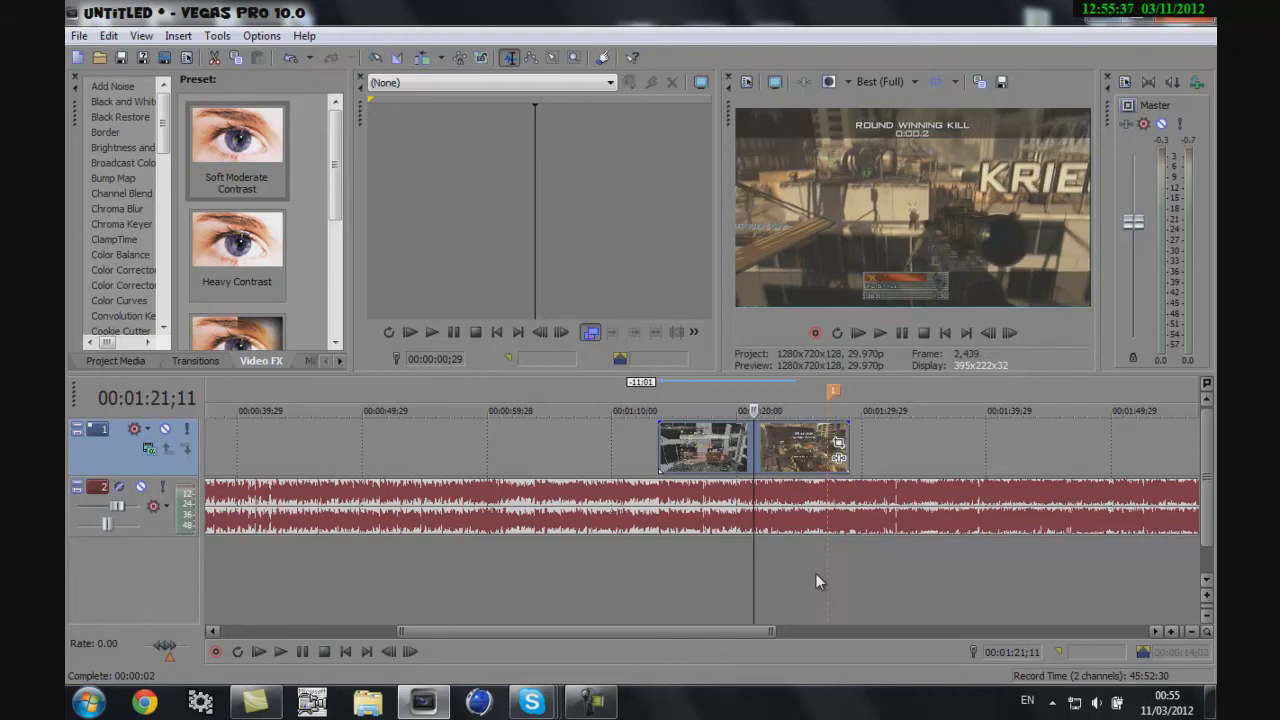
{"action": "key", "text": "Right"}
{"action": "key", "text": "Right"}
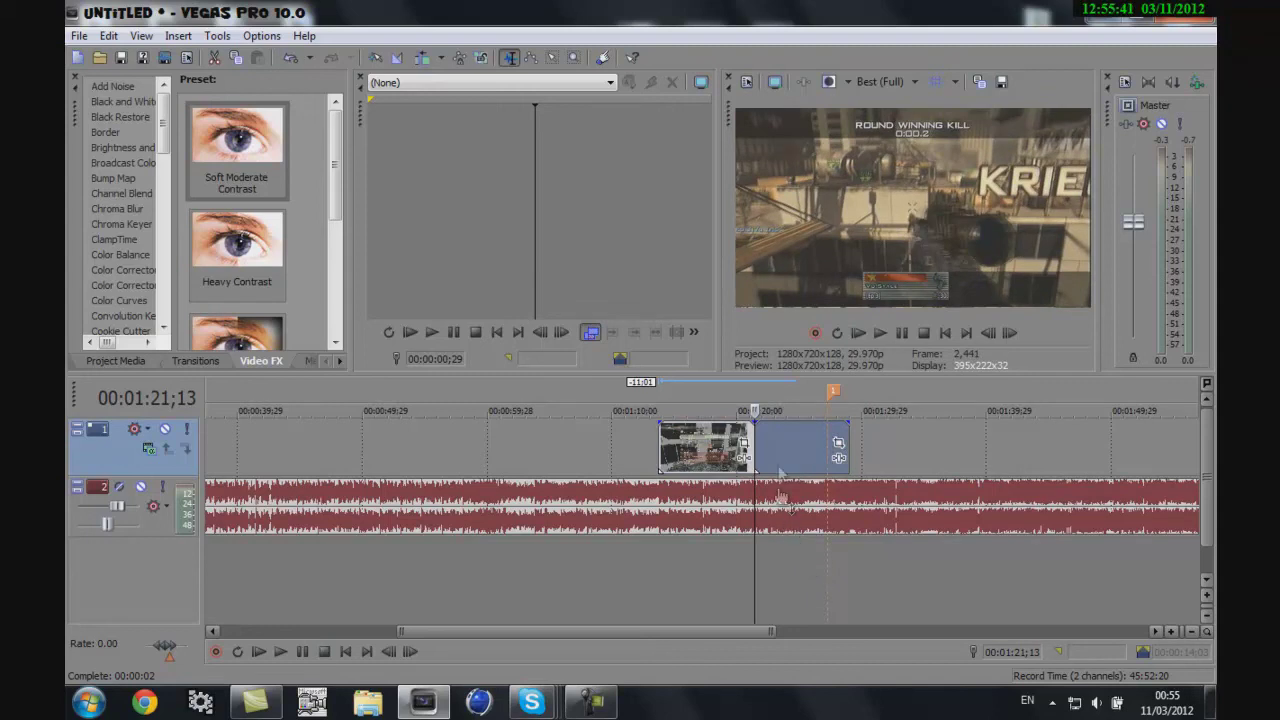
Move the second clip piece to the music marker and butt the first piece against it
{"action": "left_click_drag", "start_coordinate": [779, 470], "coordinate": [851, 452]}
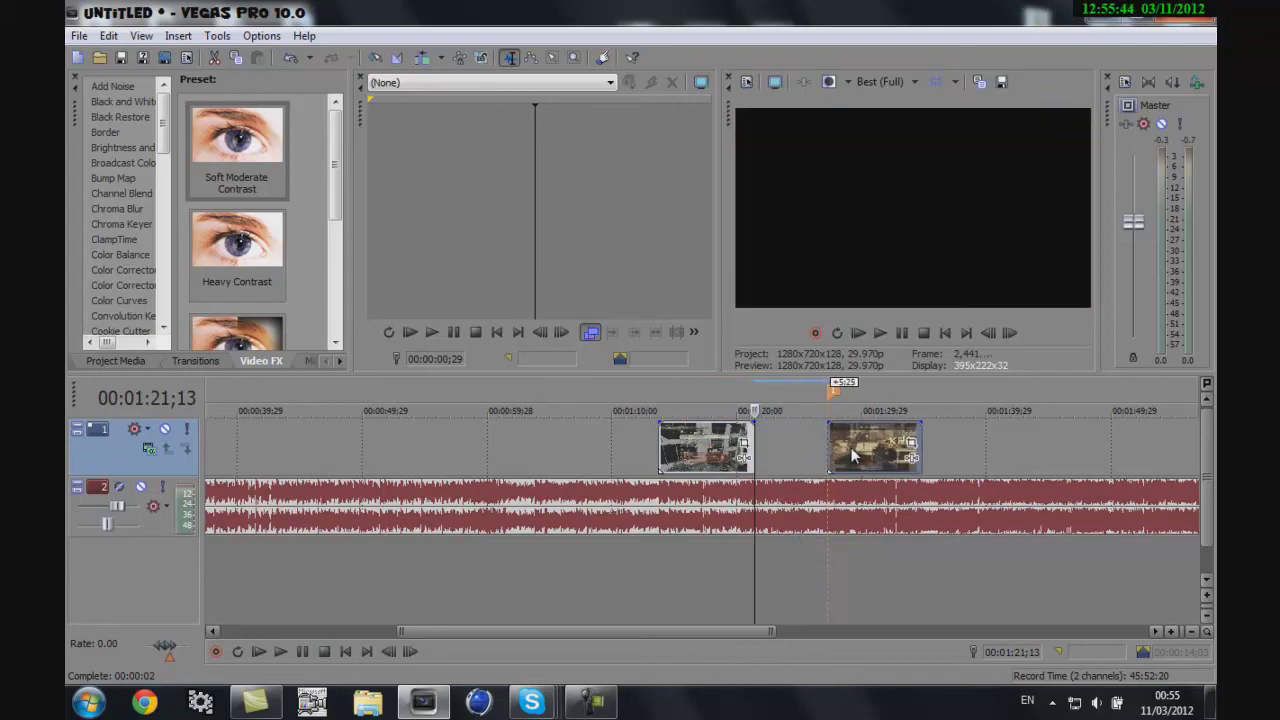
{"action": "left_click", "coordinate": [904, 335]}
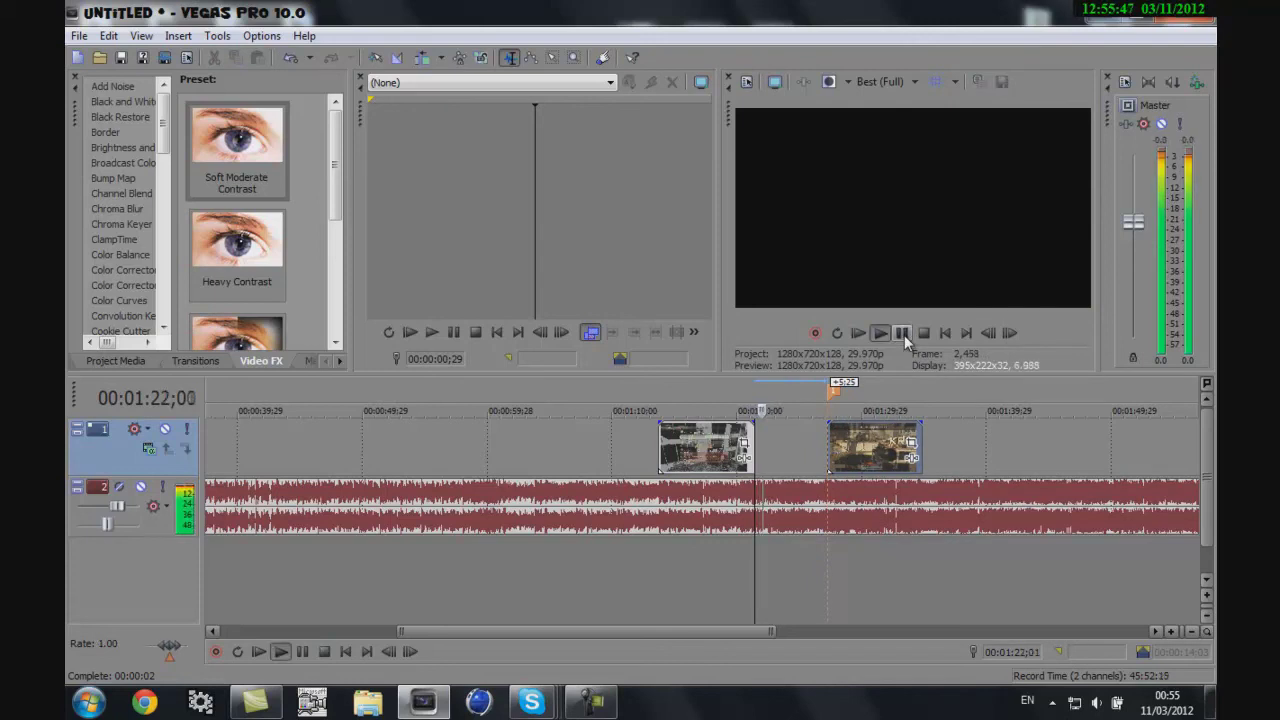
{"action": "left_click", "coordinate": [902, 335]}
{"action": "left_click_drag", "start_coordinate": [714, 452], "coordinate": [784, 456]}
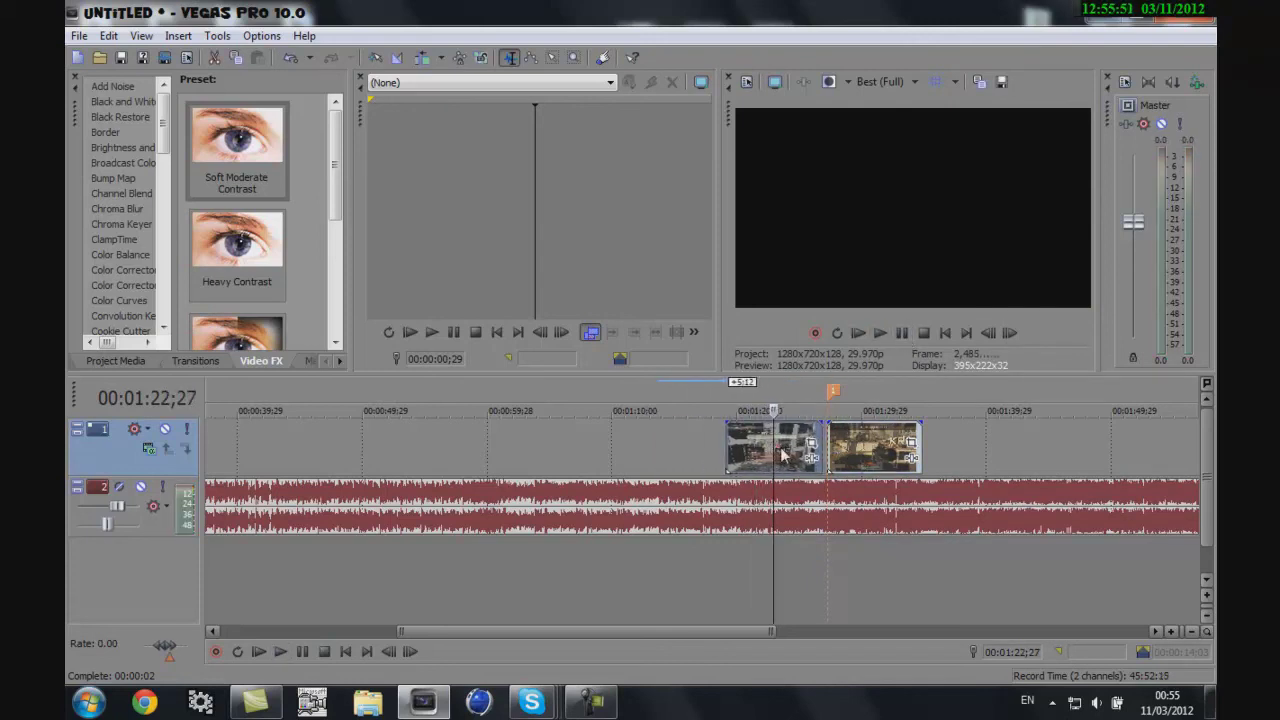
{"action": "left_click", "coordinate": [836, 447]}
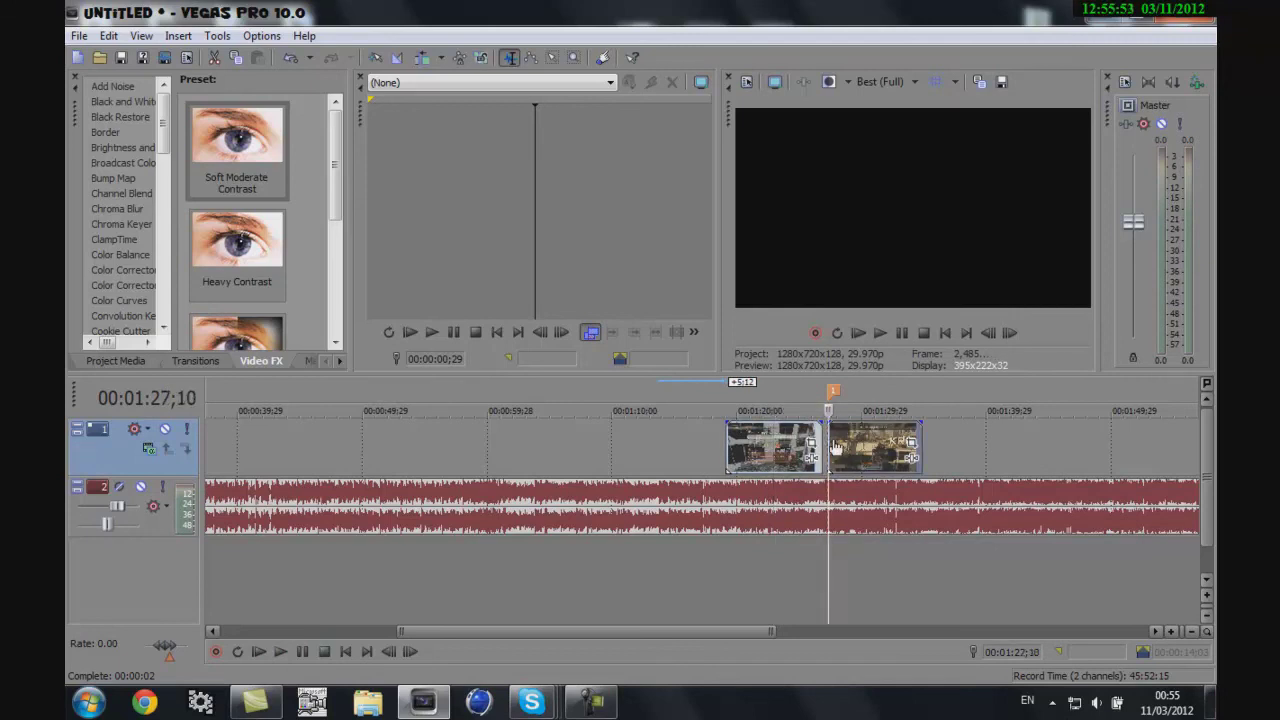
{"action": "left_click_drag", "start_coordinate": [783, 443], "coordinate": [790, 449]}
Set a loop region over the first clip piece, extending its end to about 01:32
{"action": "double_click", "coordinate": [795, 448]}
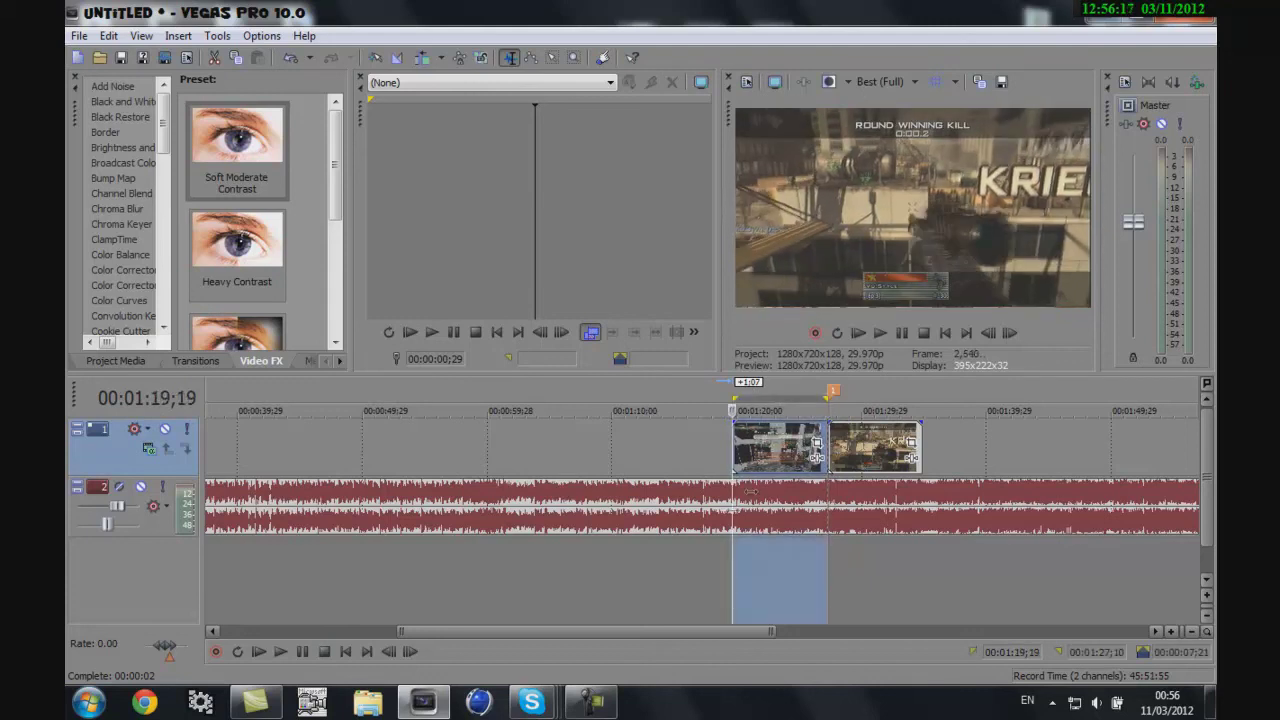
{"action": "left_click_drag", "start_coordinate": [728, 537], "coordinate": [748, 539]}
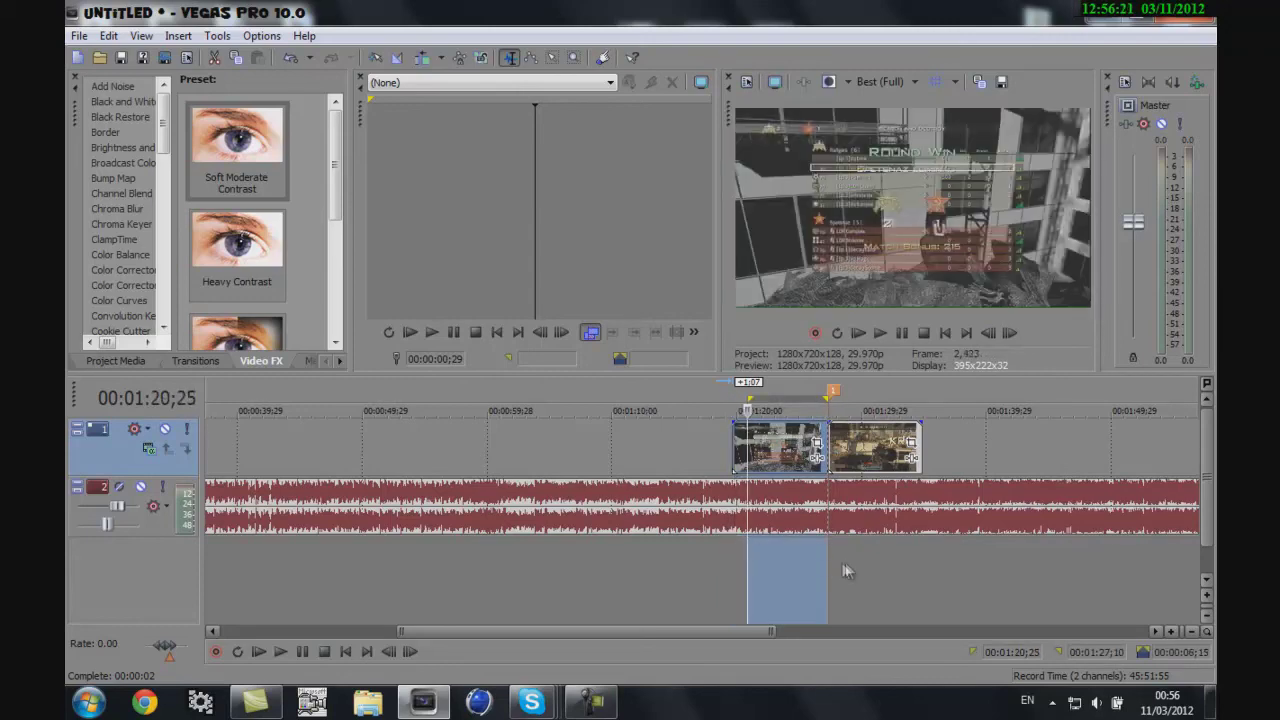
{"action": "left_click_drag", "start_coordinate": [831, 560], "coordinate": [890, 562]}
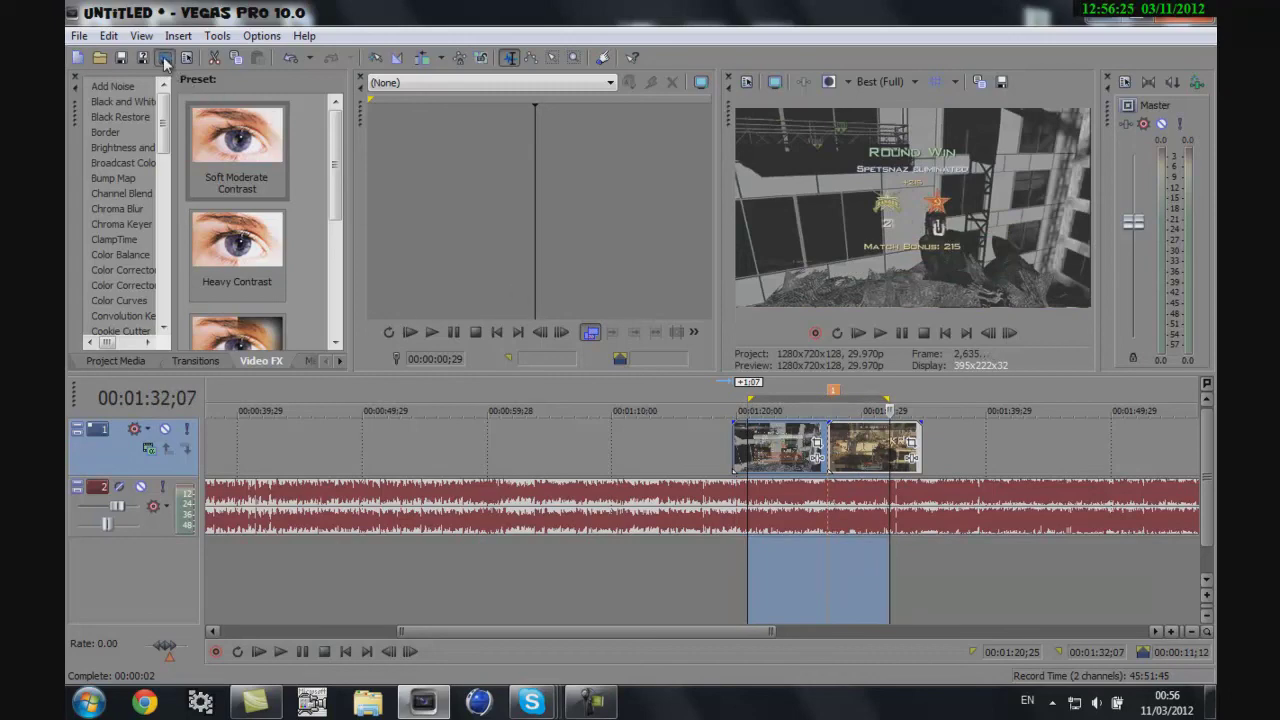
Render the loop region as a Windows Media Video file named test
{"action": "left_click", "coordinate": [165, 59]}
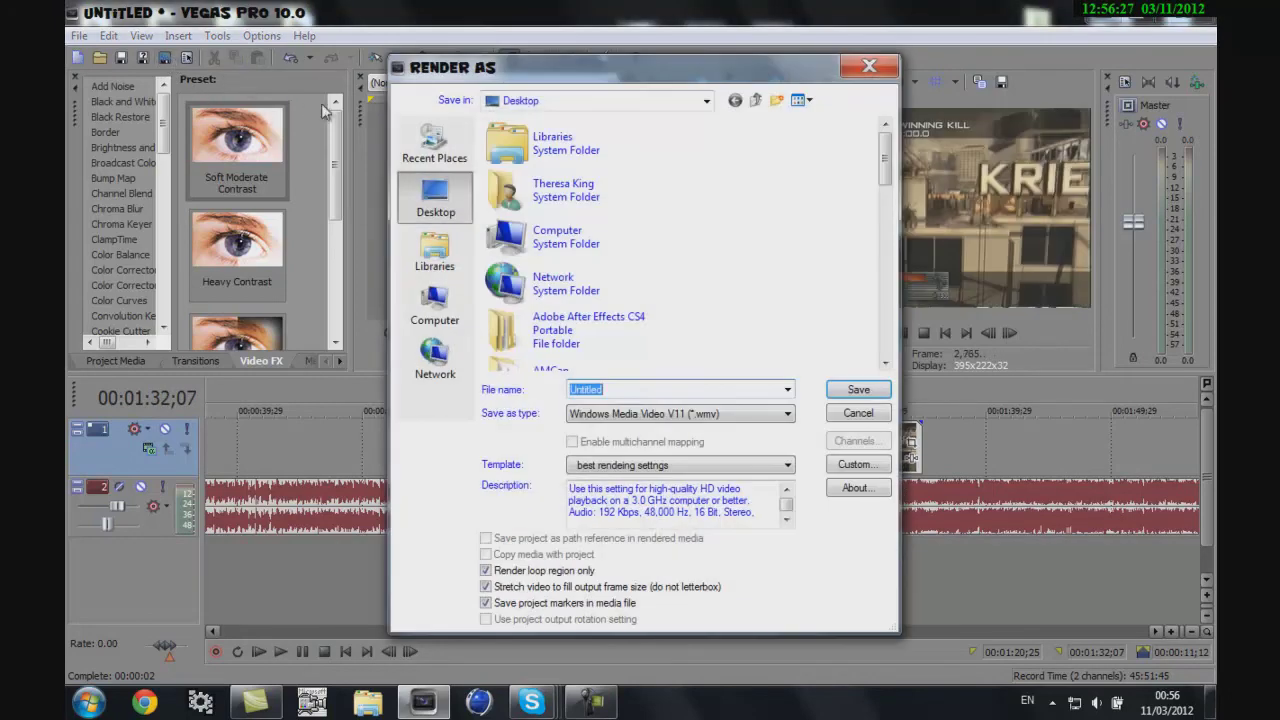
{"action": "type", "text": "test"}
{"action": "key", "text": "Return"}
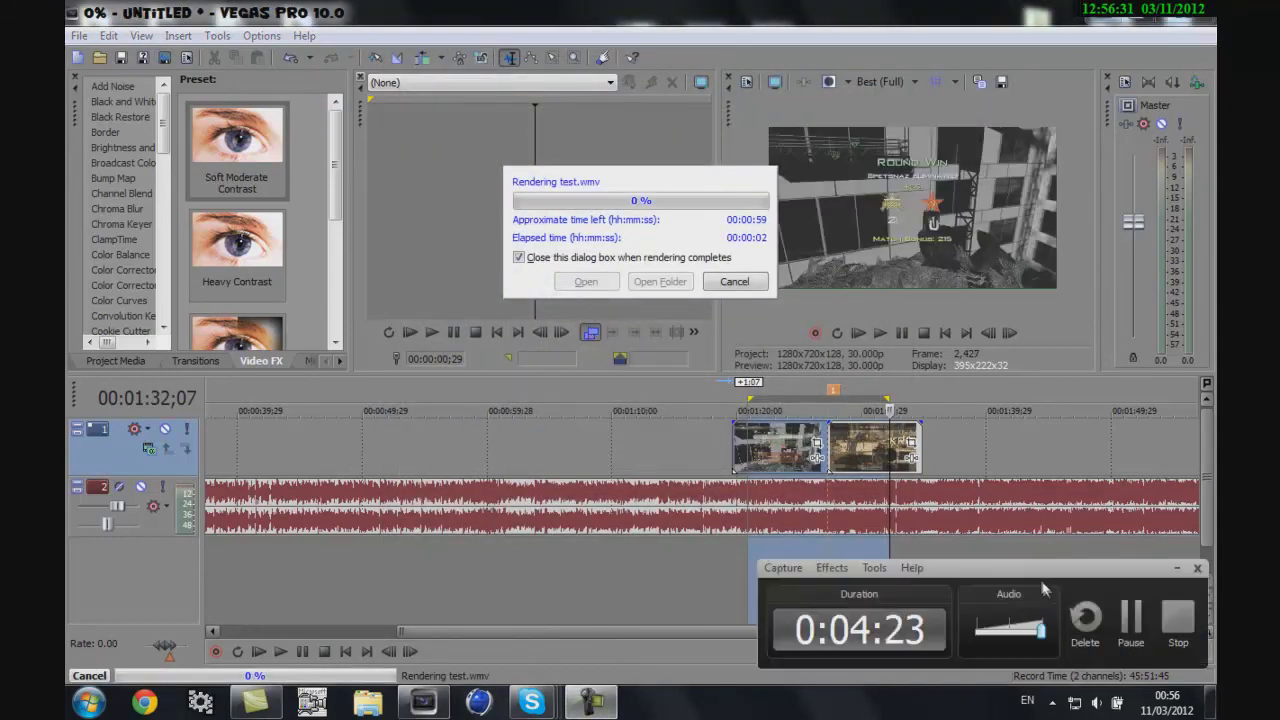
{"action": "left_click", "coordinate": [1128, 620]}
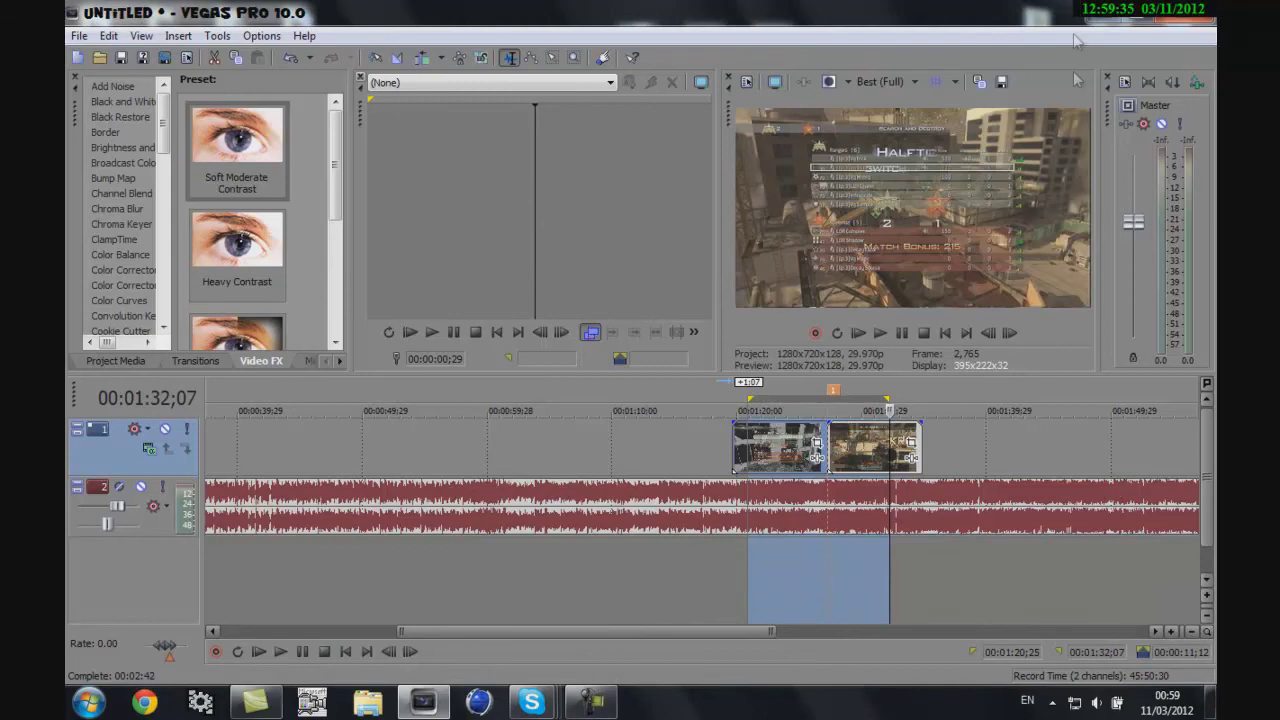
Play the rendered test video from the desktop in Windows Media Player, then return to Vegas
{"action": "key", "text": "super+d"}
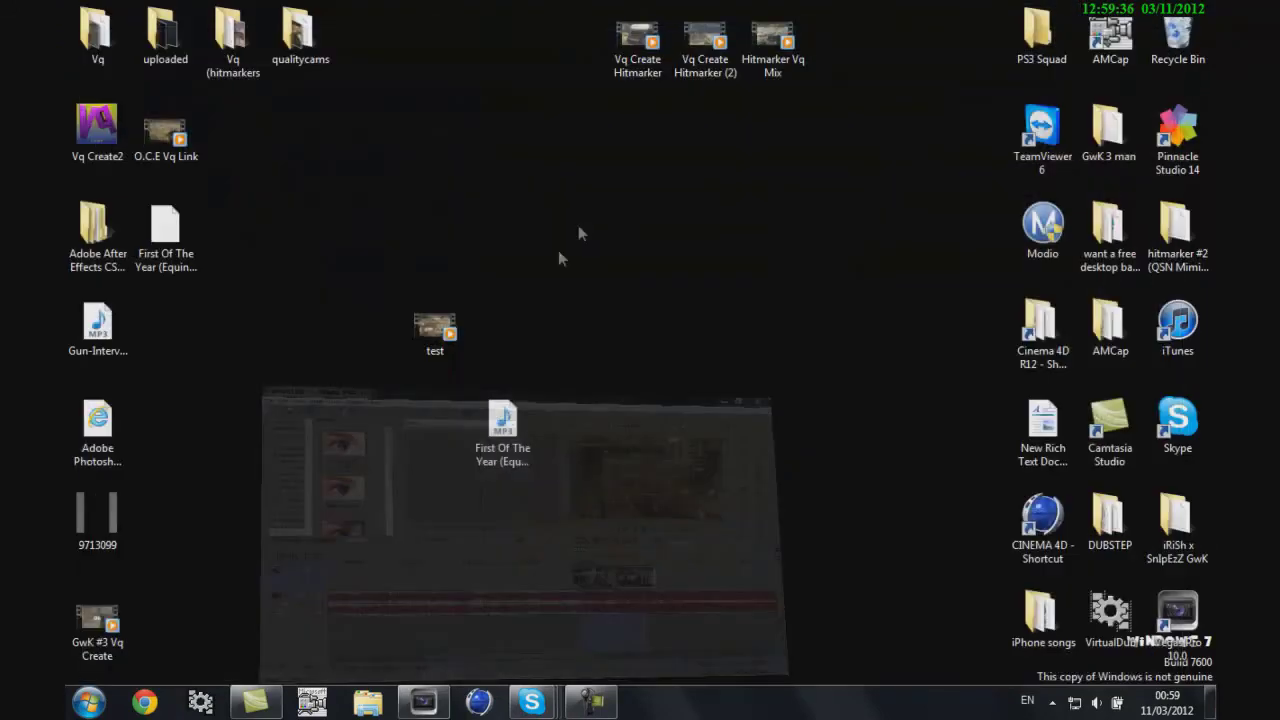
{"action": "left_click", "coordinate": [435, 330]}
{"action": "double_click", "coordinate": [435, 330]}
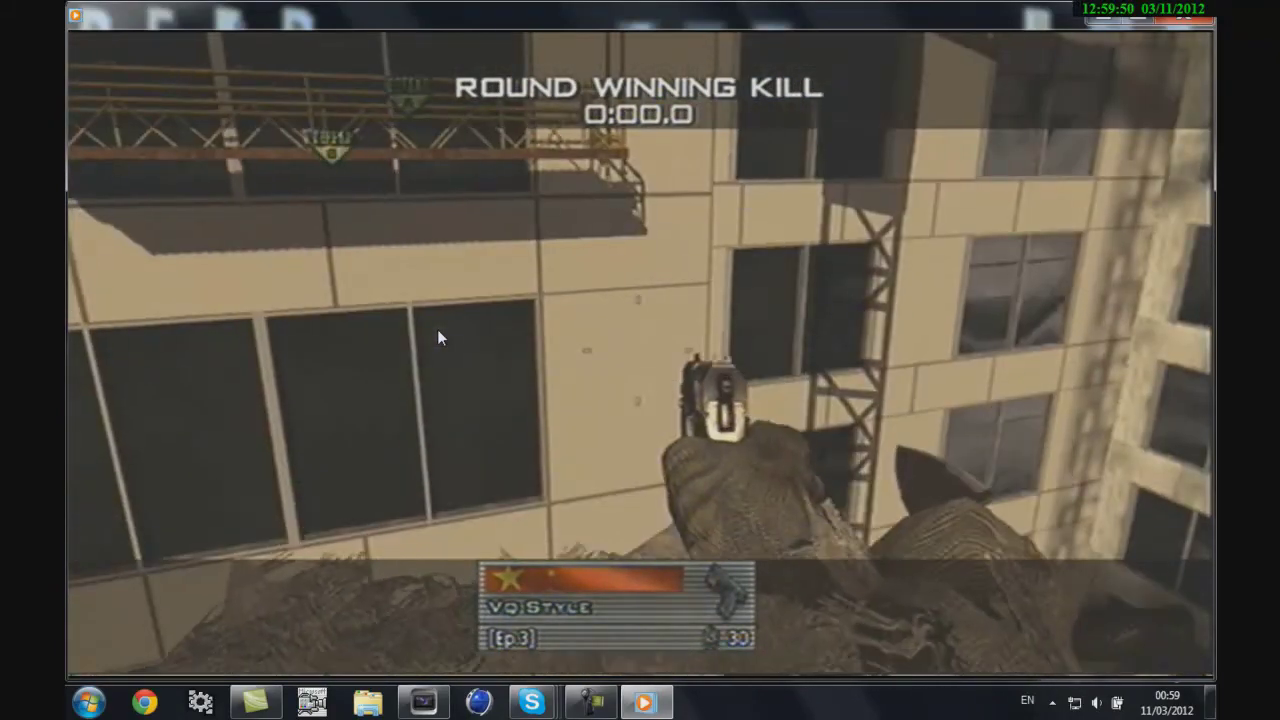
{"action": "mouse_move", "coordinate": [639, 667]}
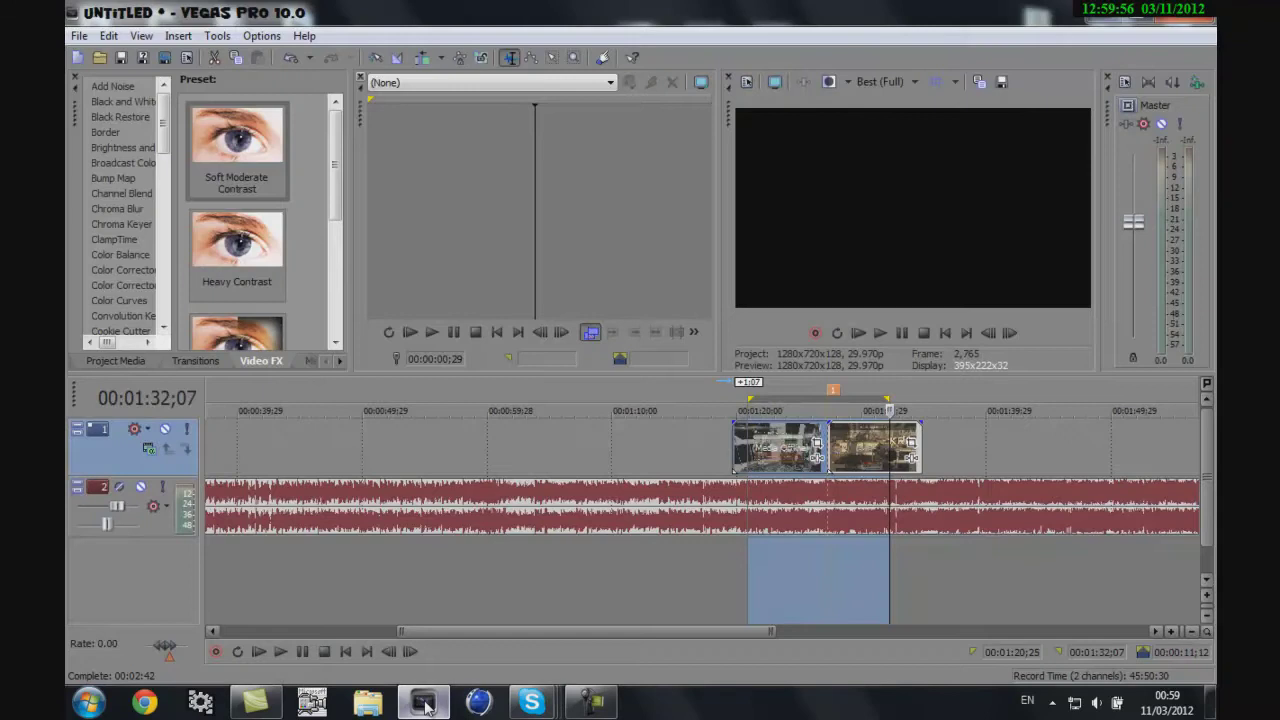
Park the playhead in the first clip and apply Color Corrector with its custom preset to video track 1
{"action": "left_click", "coordinate": [868, 438]}
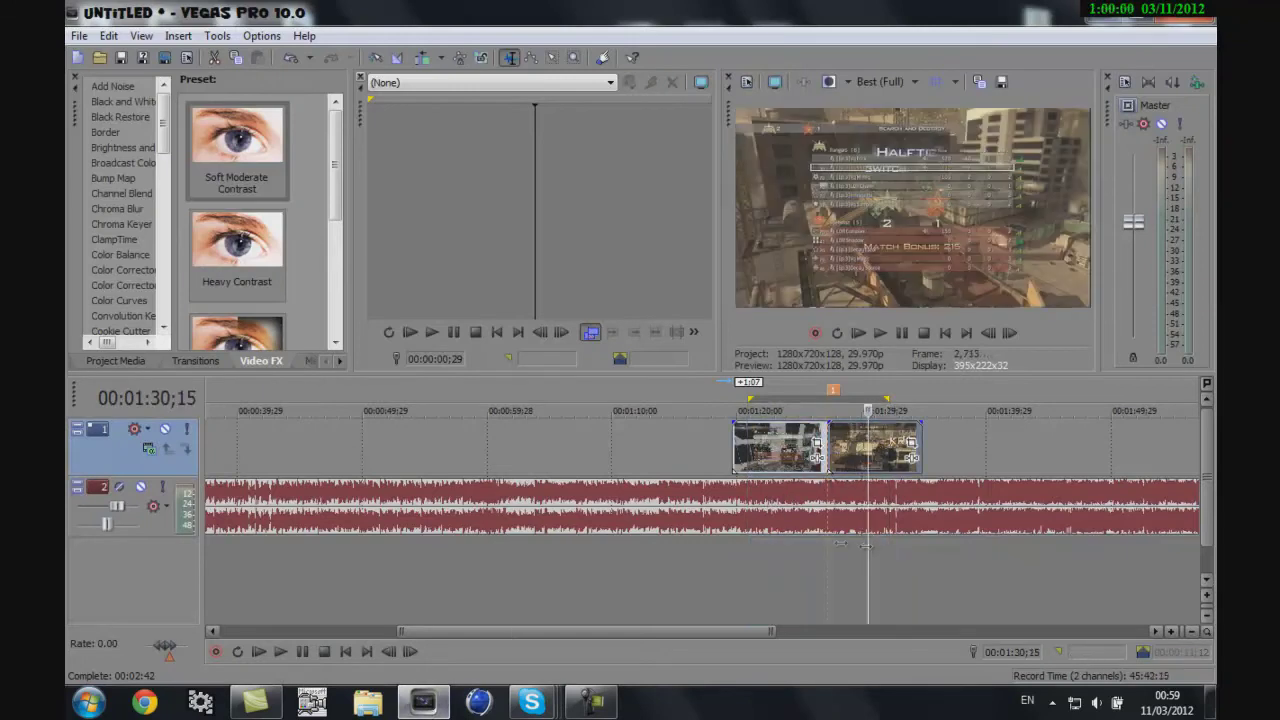
{"action": "left_click_drag", "start_coordinate": [866, 528], "coordinate": [810, 537]}
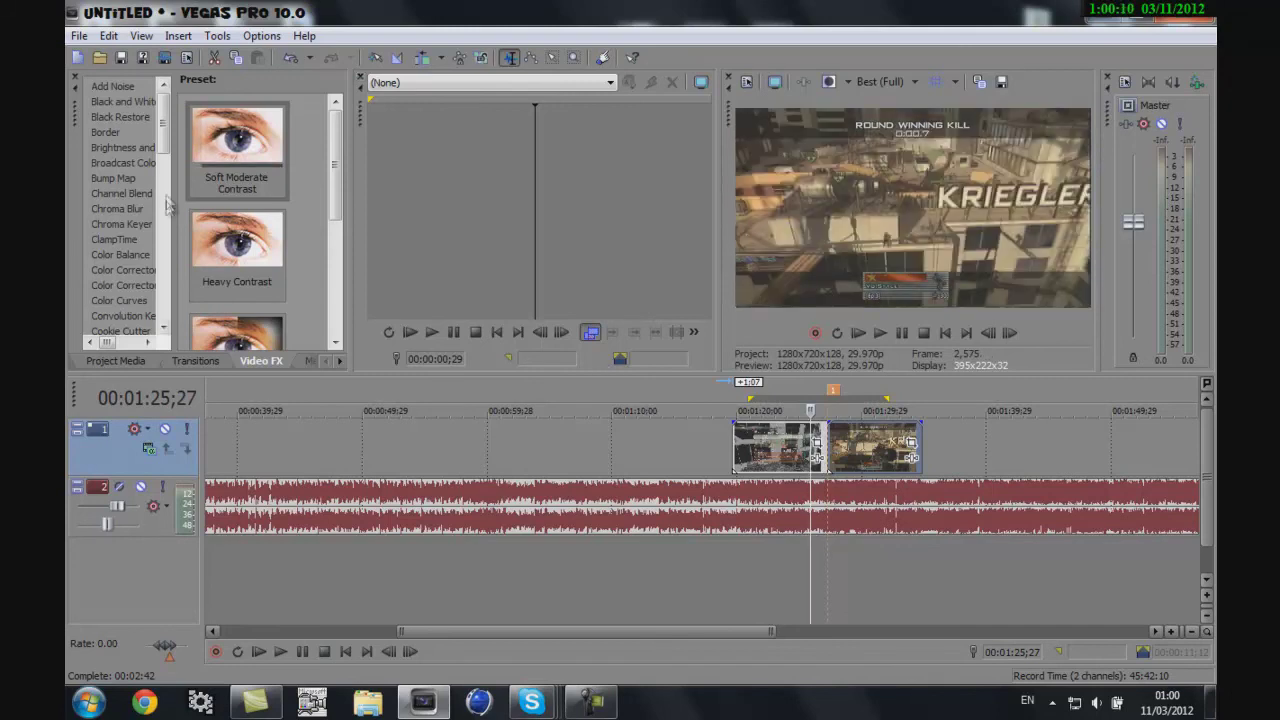
{"action": "left_click", "coordinate": [124, 266]}
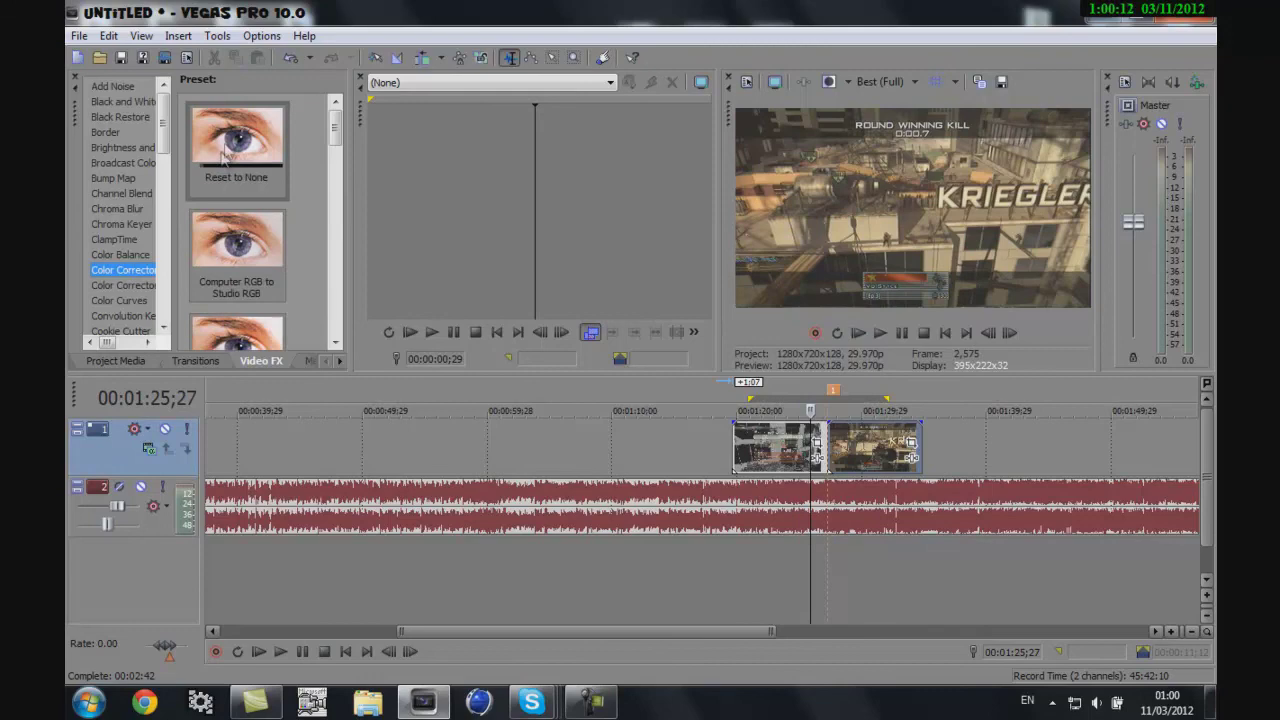
{"action": "left_click_drag", "start_coordinate": [890, 440], "coordinate": [960, 443]}
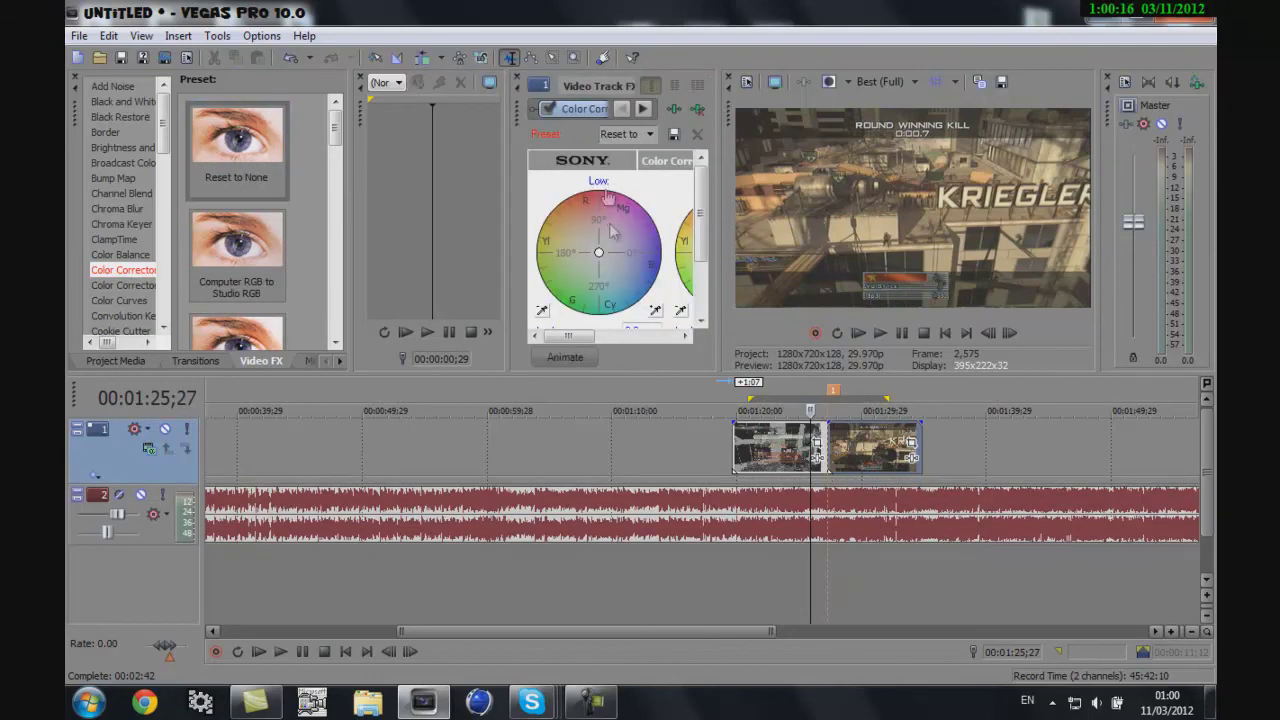
{"action": "left_click", "coordinate": [650, 134]}
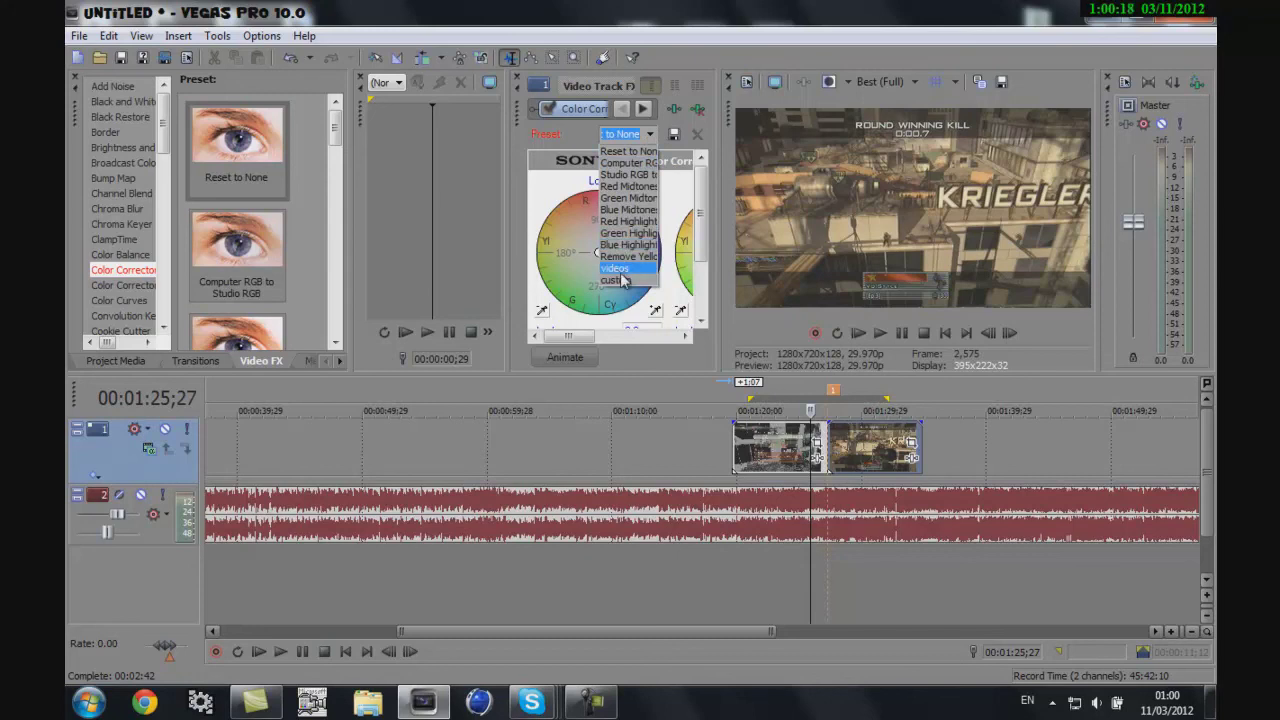
{"action": "left_click", "coordinate": [624, 282]}
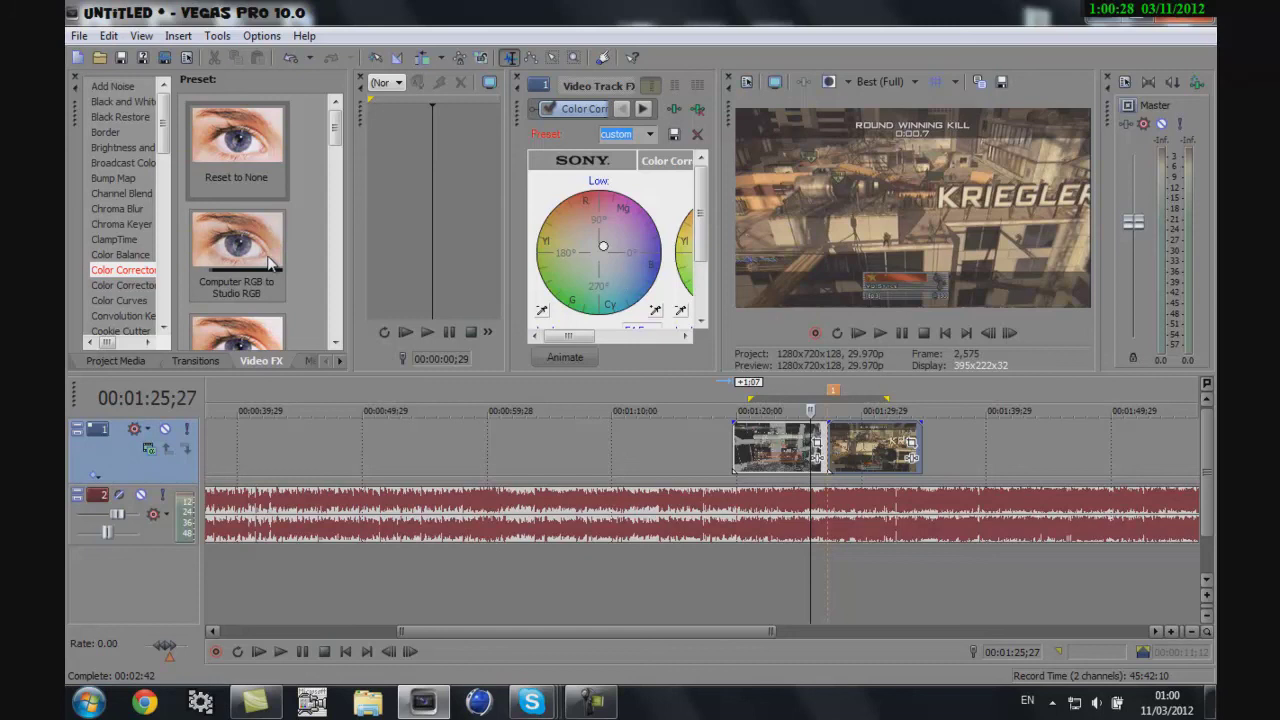
{"action": "left_click_drag", "start_coordinate": [166, 138], "coordinate": [170, 222]}
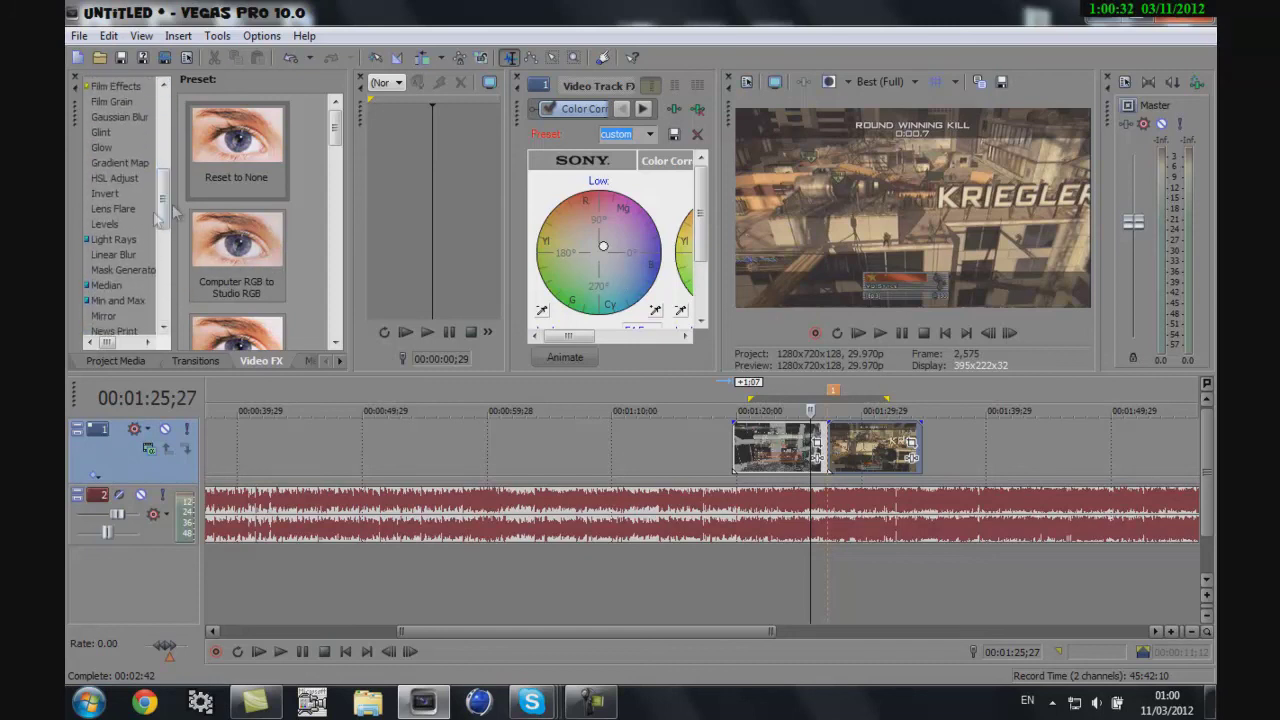
Apply Levels to video track 1 and load its custom preset, raising Input start
{"action": "left_click", "coordinate": [105, 227]}
{"action": "left_click_drag", "start_coordinate": [237, 152], "coordinate": [948, 443]}
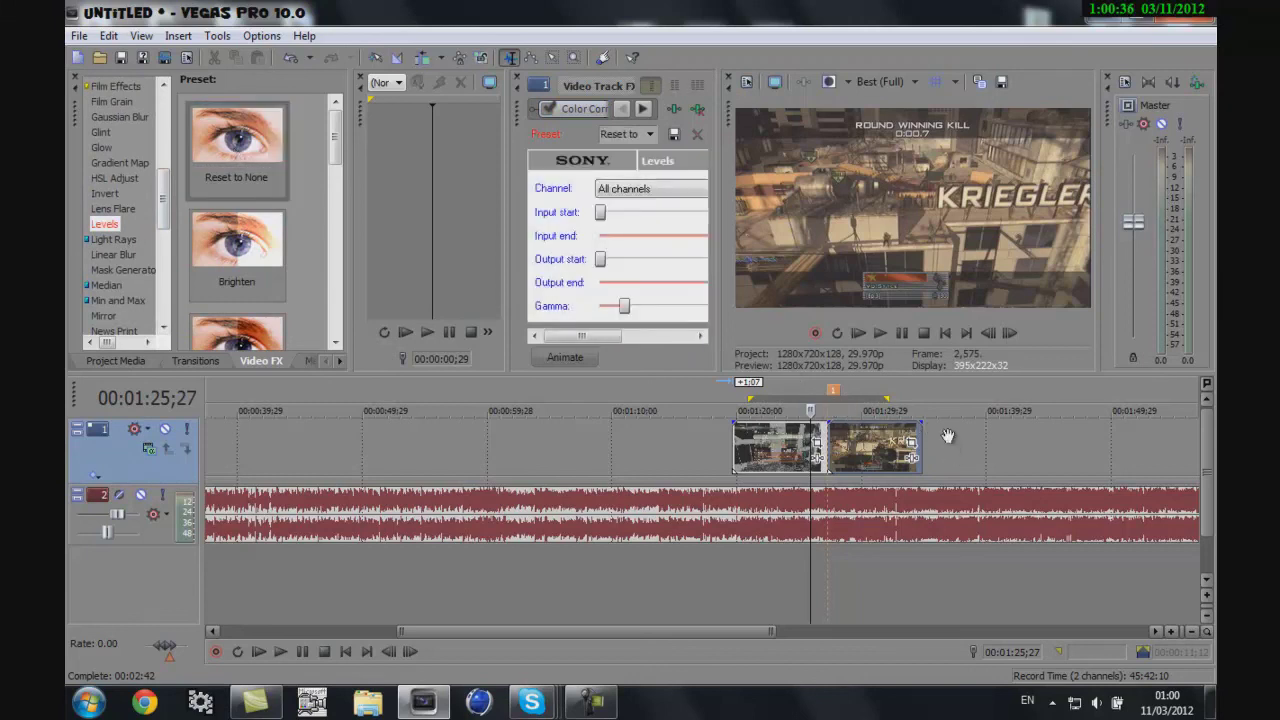
{"action": "left_click", "coordinate": [648, 134]}
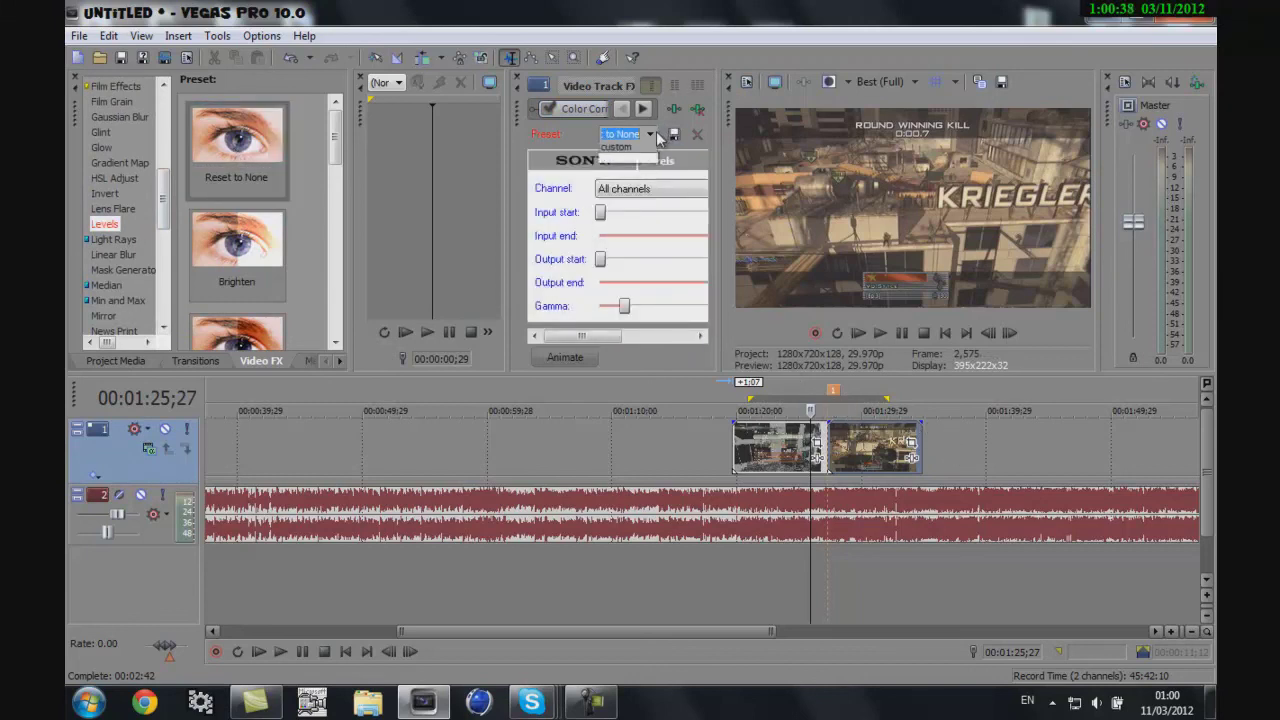
{"action": "left_click", "coordinate": [616, 233]}
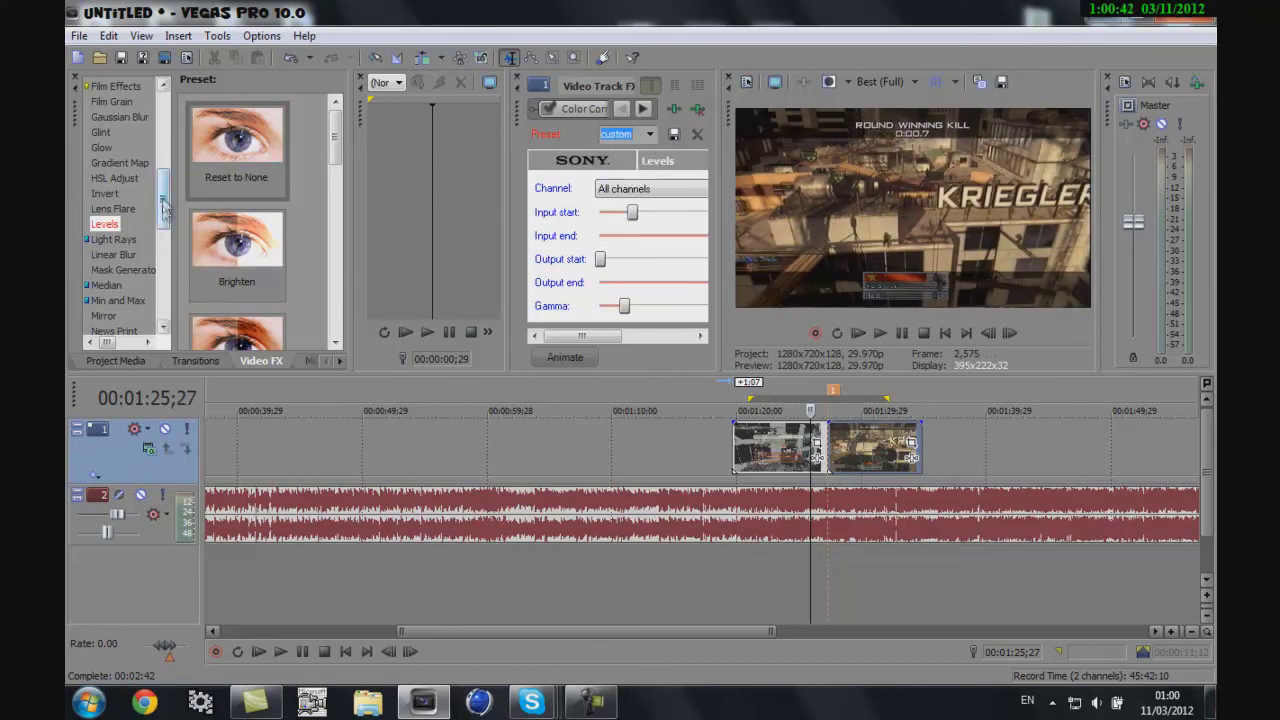
{"action": "left_click_drag", "start_coordinate": [166, 200], "coordinate": [164, 241]}
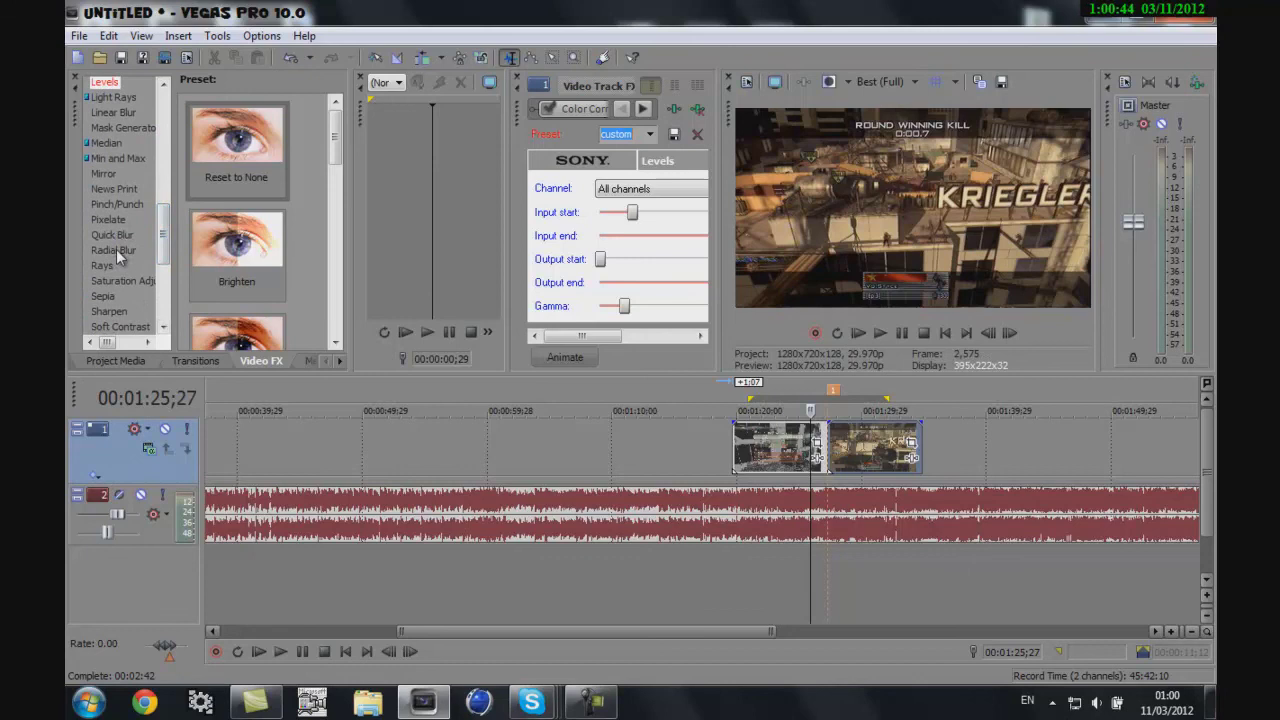
Apply Saturation Adjust to the video track with the saved saturation preset
{"action": "left_click", "coordinate": [112, 279]}
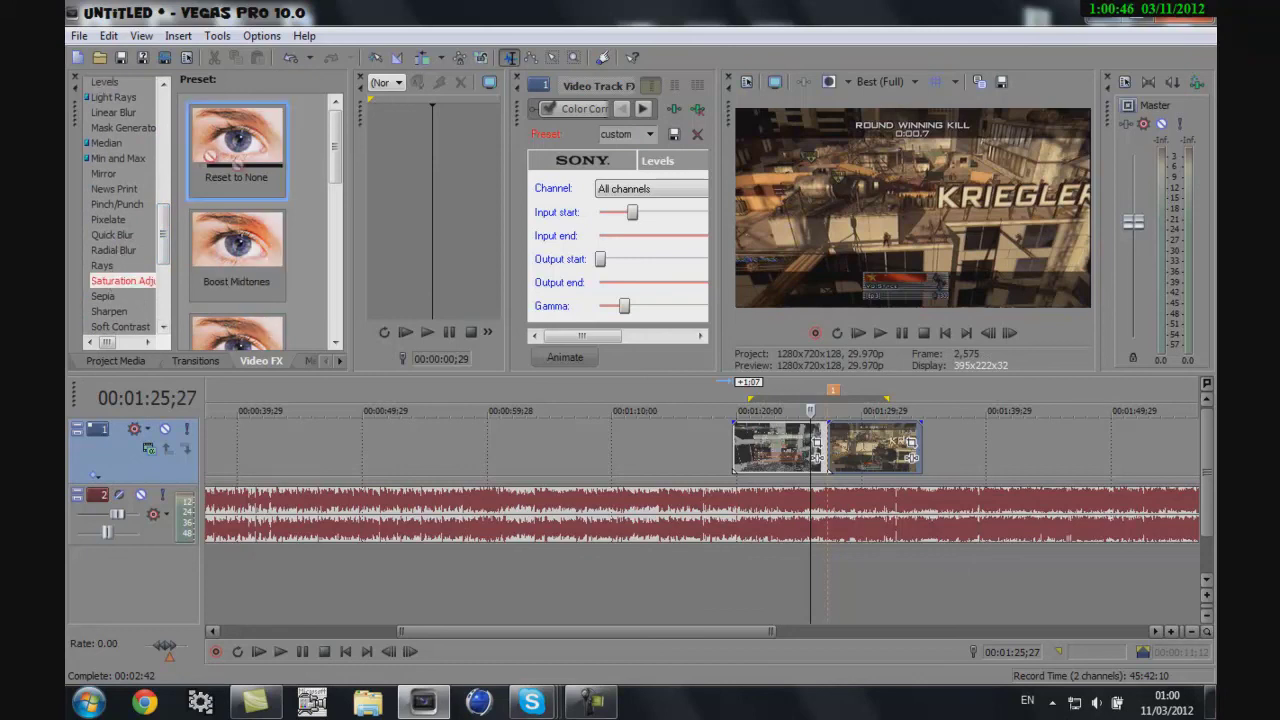
{"action": "left_click_drag", "start_coordinate": [943, 430], "coordinate": [1003, 482]}
{"action": "left_click_drag", "start_coordinate": [948, 441], "coordinate": [948, 441]}
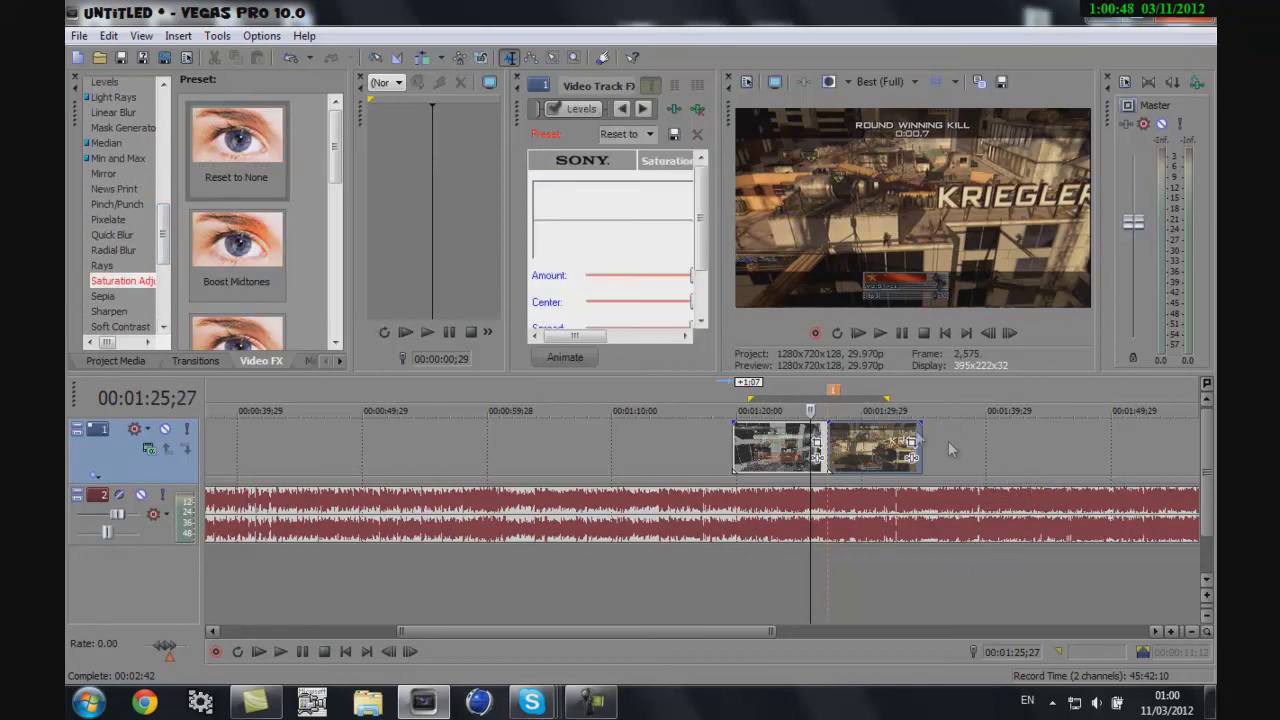
{"action": "left_click", "coordinate": [650, 134]}
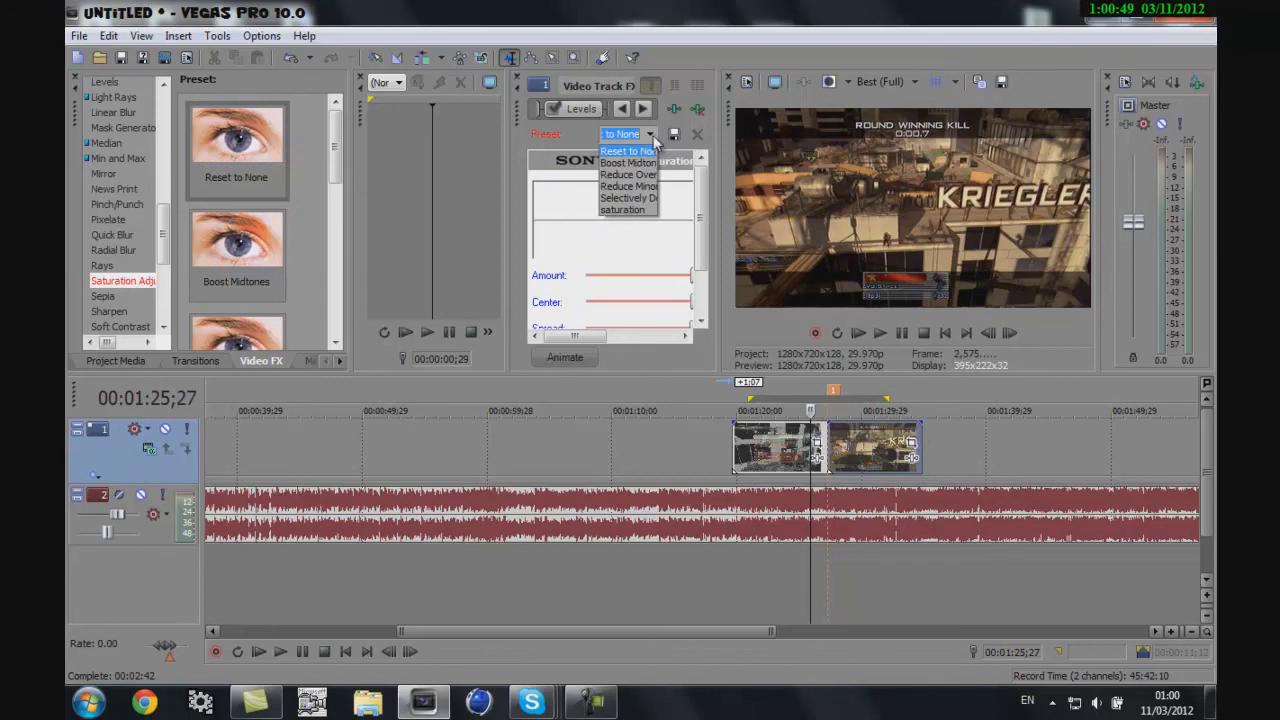
{"action": "left_click", "coordinate": [626, 211]}
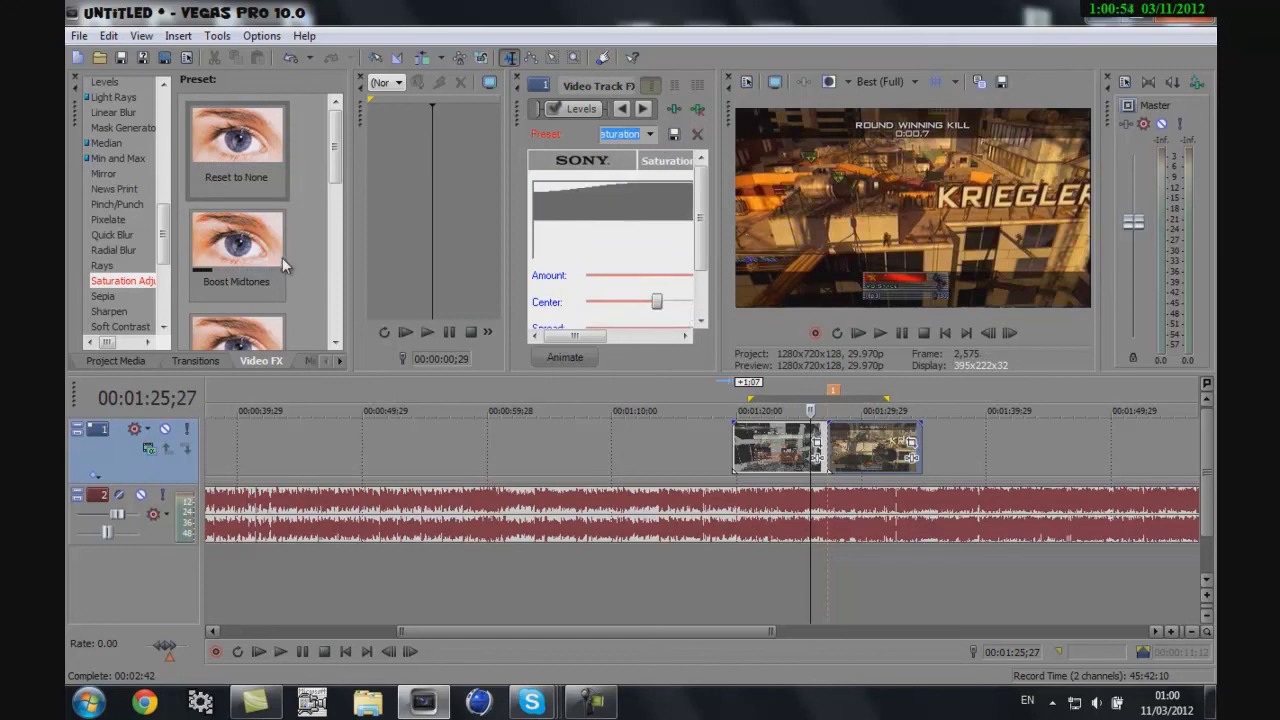
Add Sharpen with the Heavy preset and Radial Blur Weak Fixed Radius to the track
{"action": "left_click", "coordinate": [282, 257]}
{"action": "left_click_drag", "start_coordinate": [218, 328], "coordinate": [940, 451]}
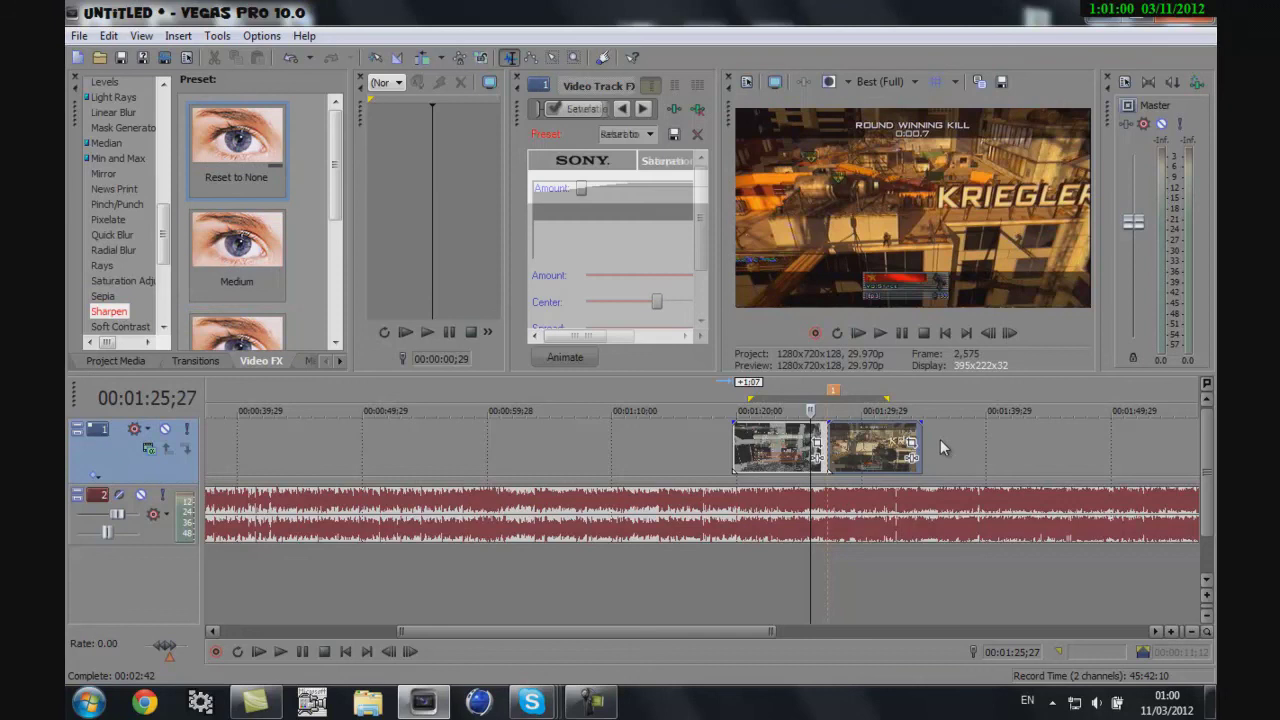
{"action": "left_click", "coordinate": [650, 135]}
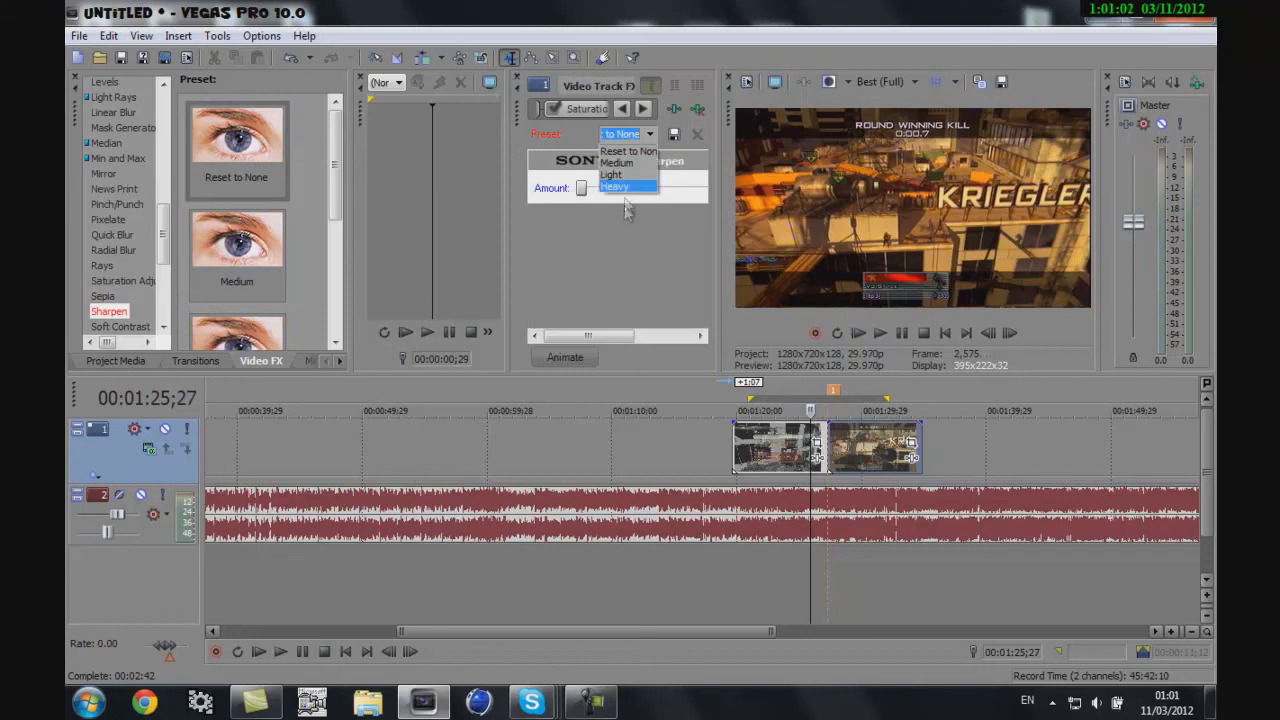
{"action": "left_click", "coordinate": [625, 187]}
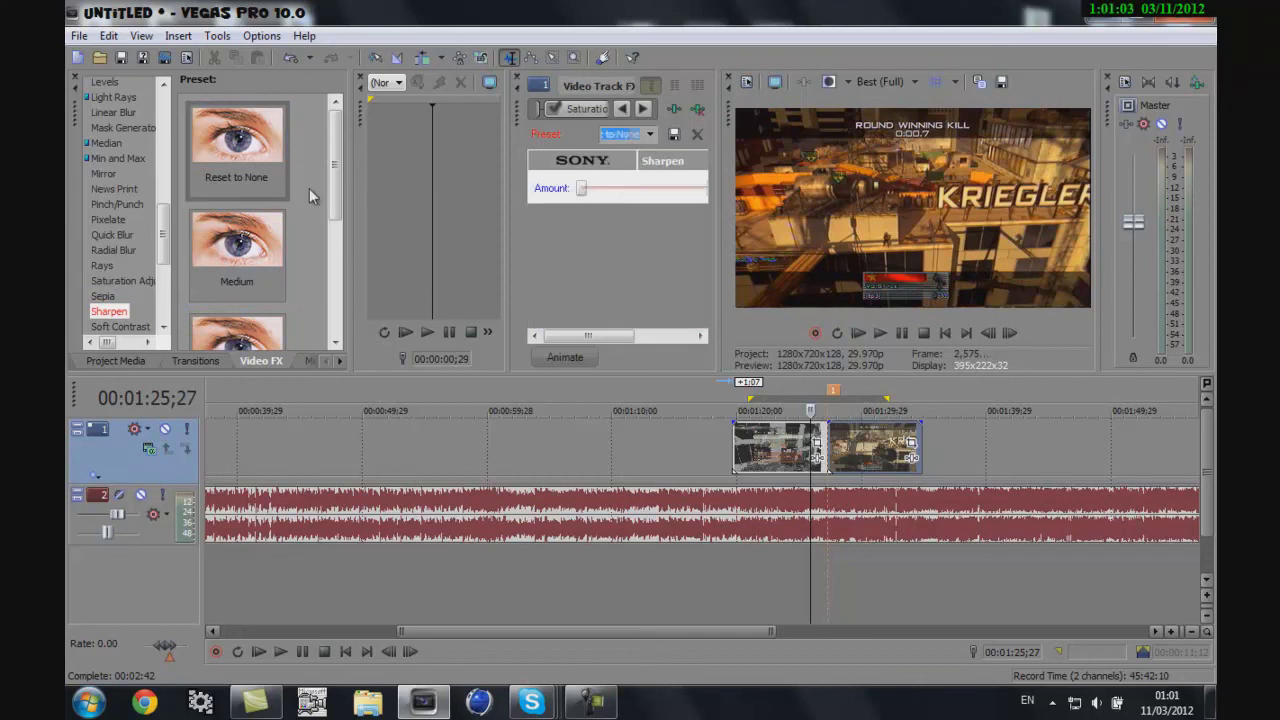
{"action": "left_click", "coordinate": [112, 249]}
{"action": "left_click_drag", "start_coordinate": [433, 245], "coordinate": [952, 447]}
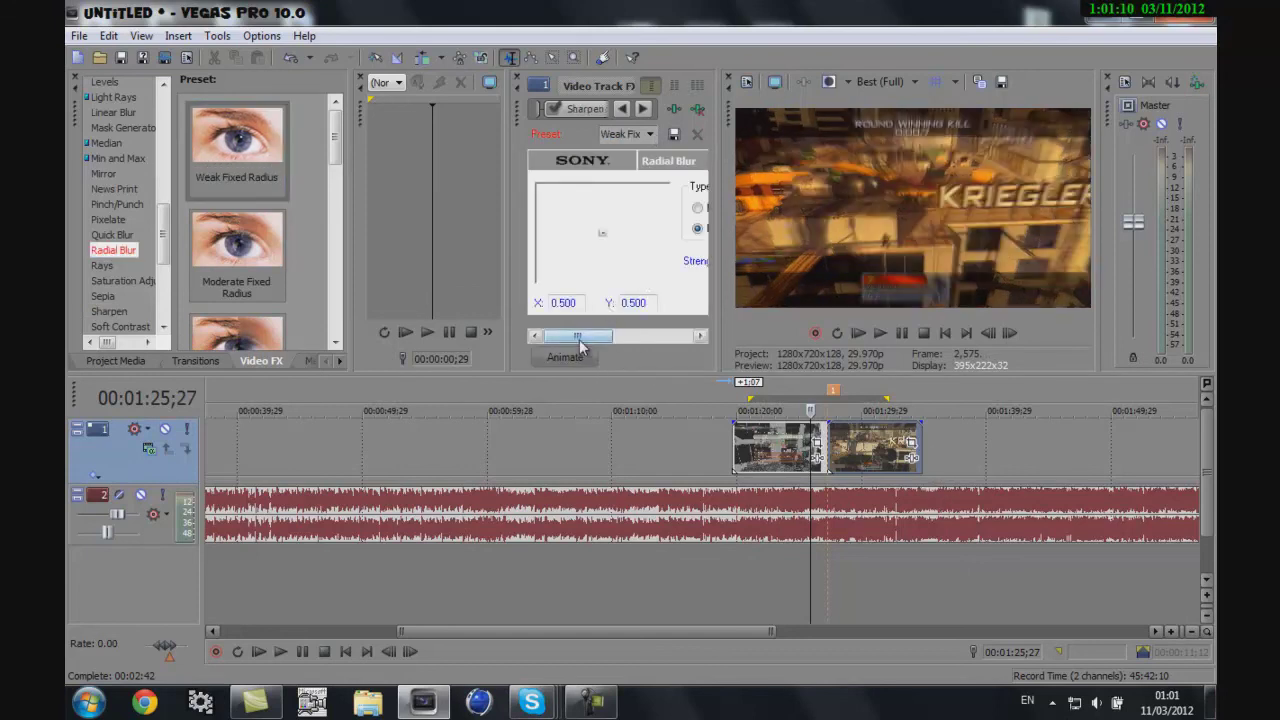
Set the Radial Blur strength to 0.2364
{"action": "left_click_drag", "start_coordinate": [585, 337], "coordinate": [650, 340]}
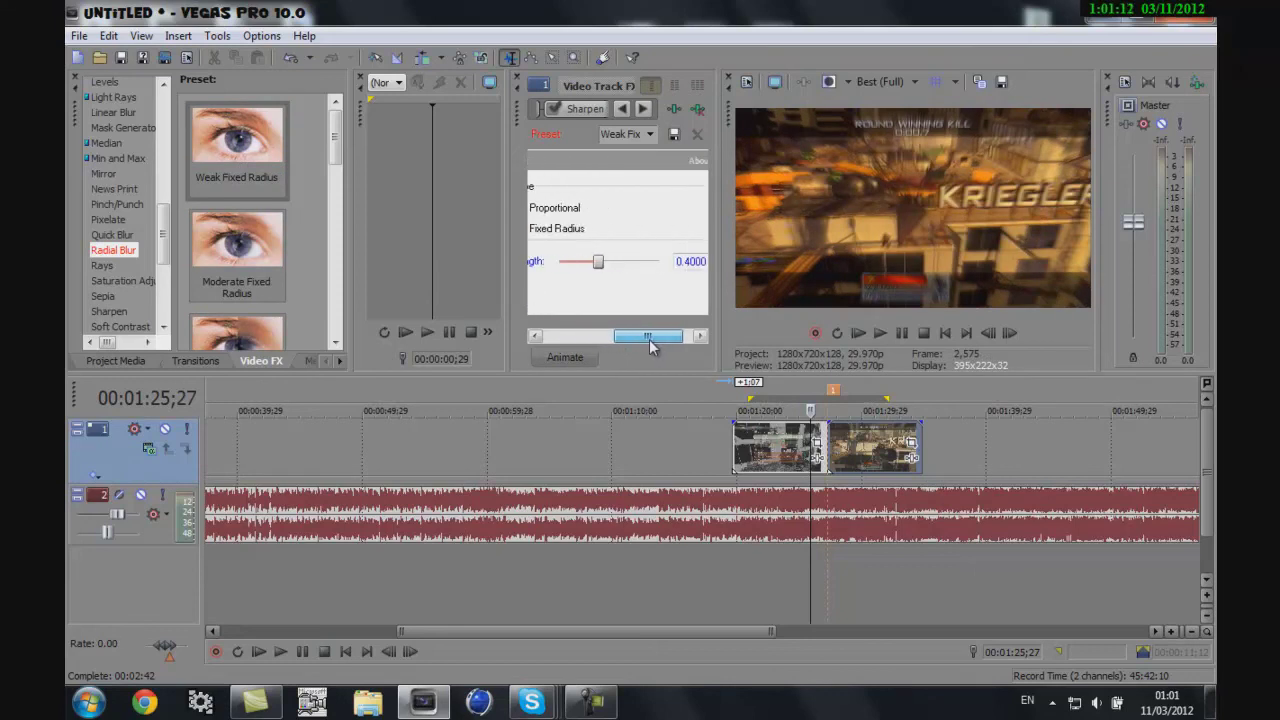
{"action": "left_click_drag", "start_coordinate": [598, 262], "coordinate": [582, 265]}
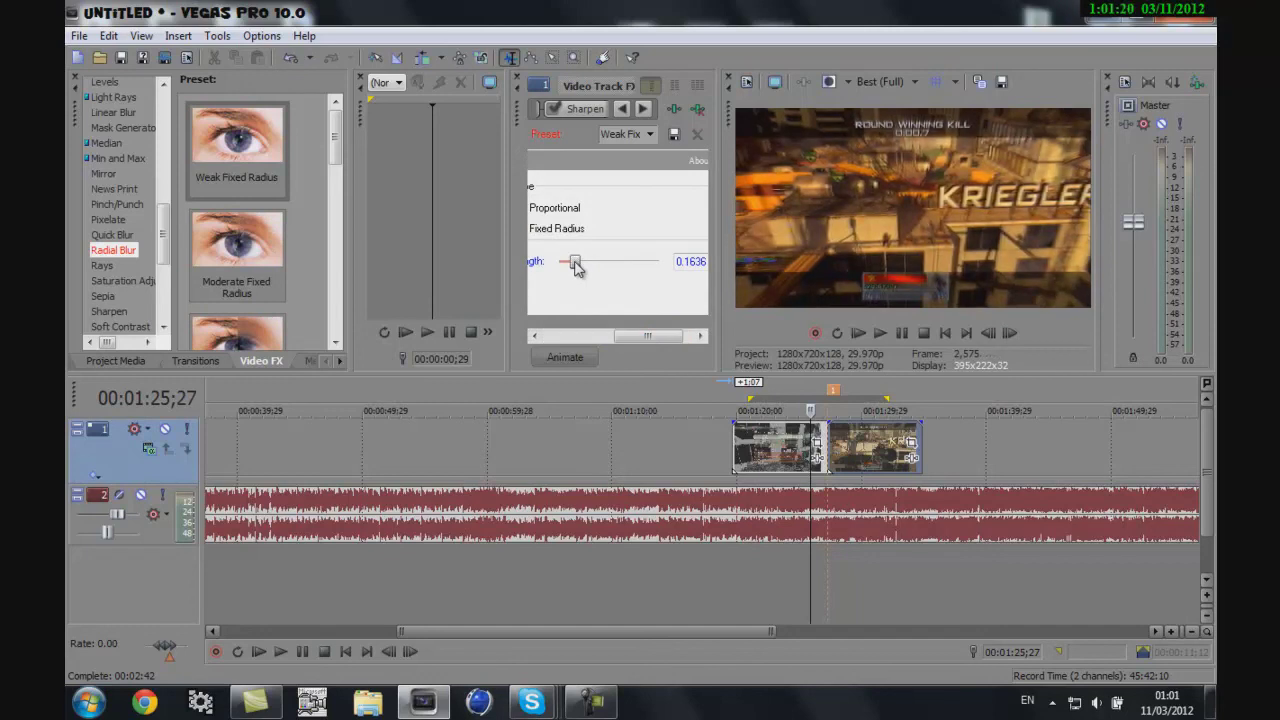
{"action": "left_click_drag", "start_coordinate": [575, 265], "coordinate": [585, 267]}
Preview the effects by scrubbing and playing the clip, then minimise Vegas
{"action": "left_click_drag", "start_coordinate": [810, 557], "coordinate": [847, 546]}
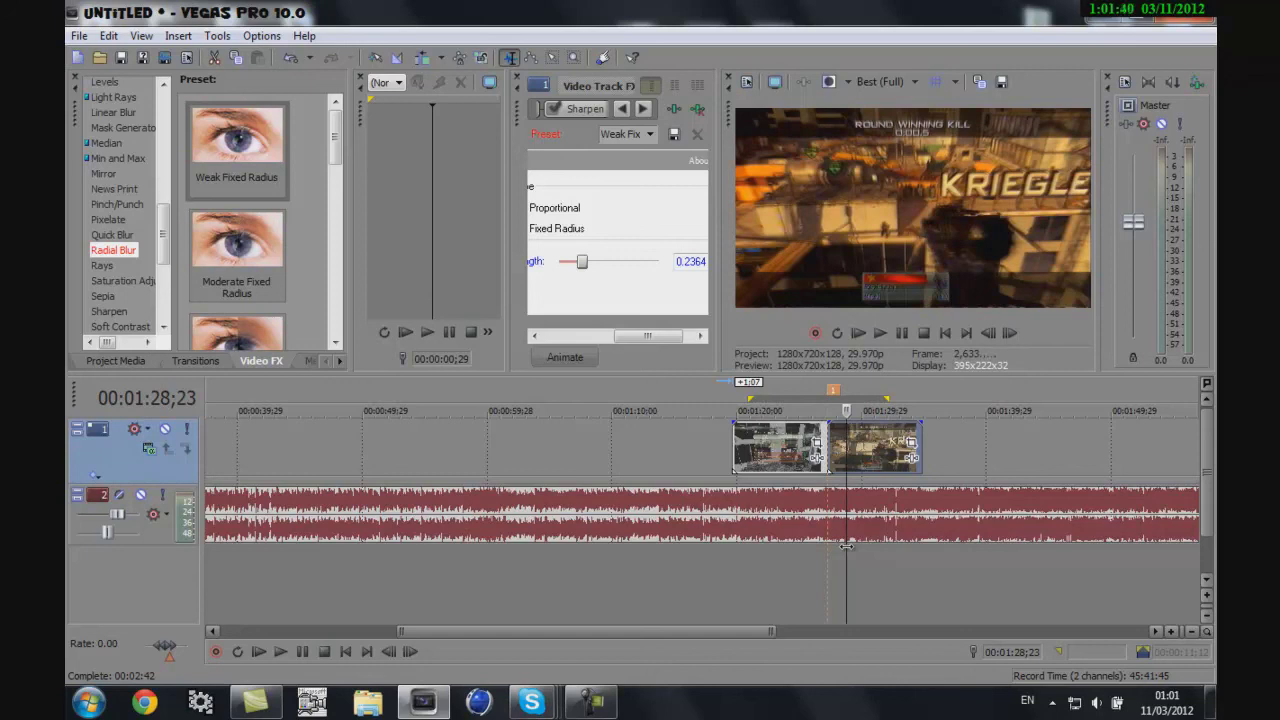
{"action": "key", "text": "space"}
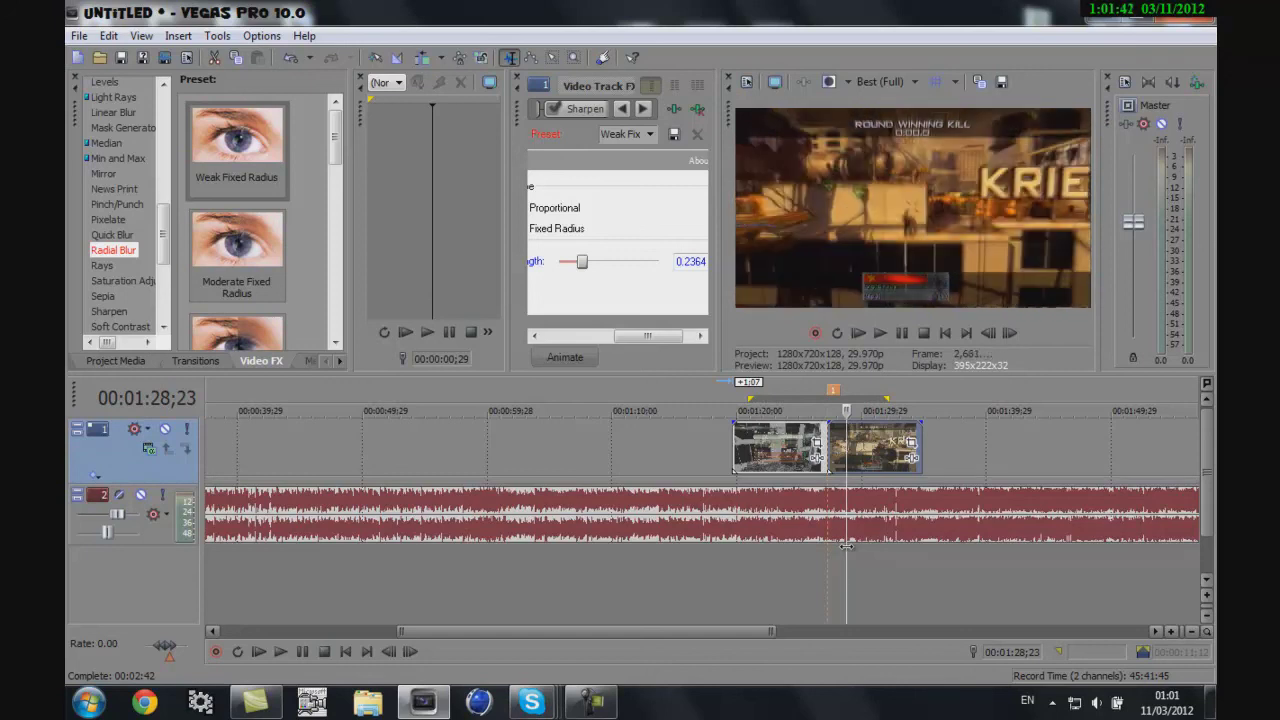
{"action": "left_click_drag", "start_coordinate": [846, 546], "coordinate": [846, 546]}
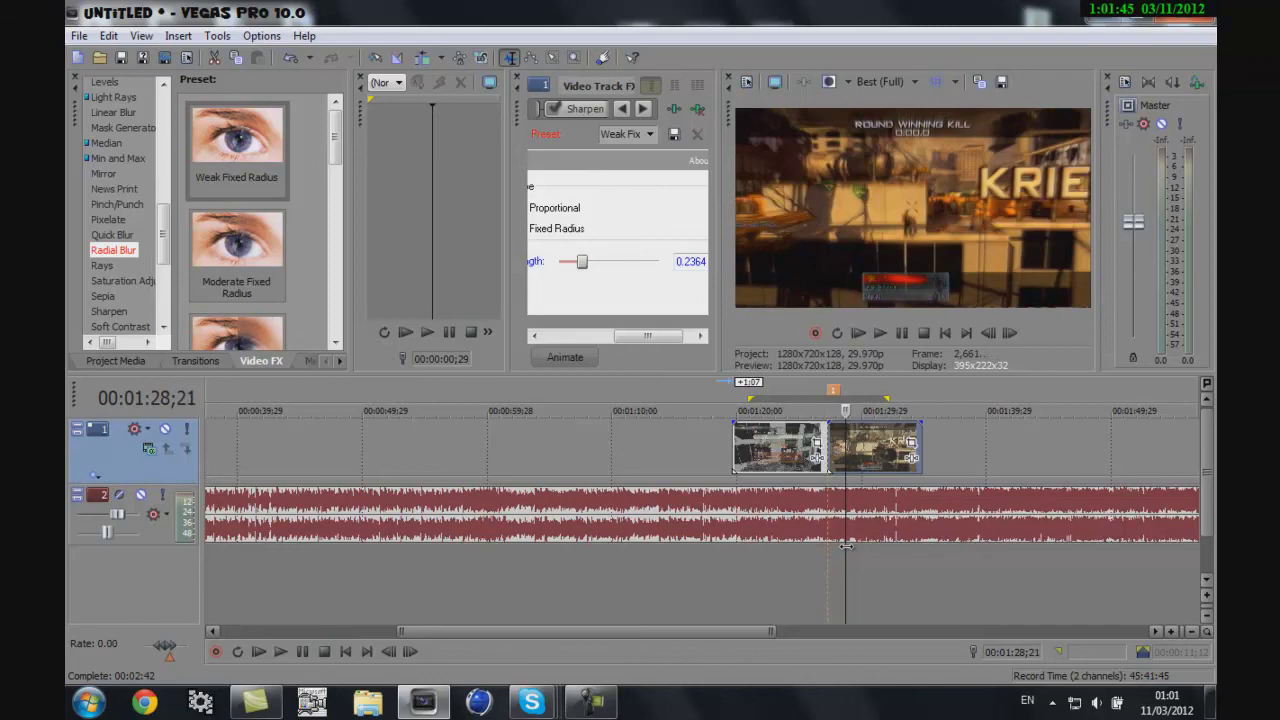
{"action": "left_click", "coordinate": [1108, 10]}
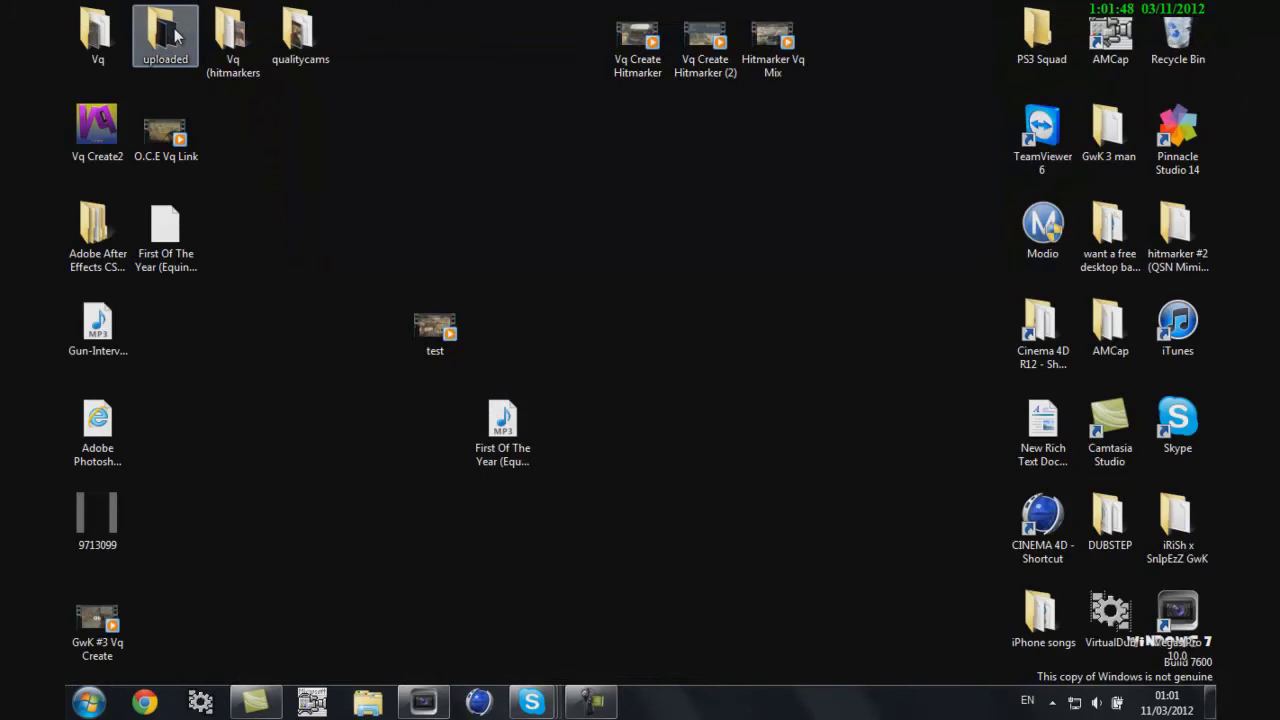
Open the 'uploaded' desktop folder and maximise its window
{"action": "left_click", "coordinate": [176, 38]}
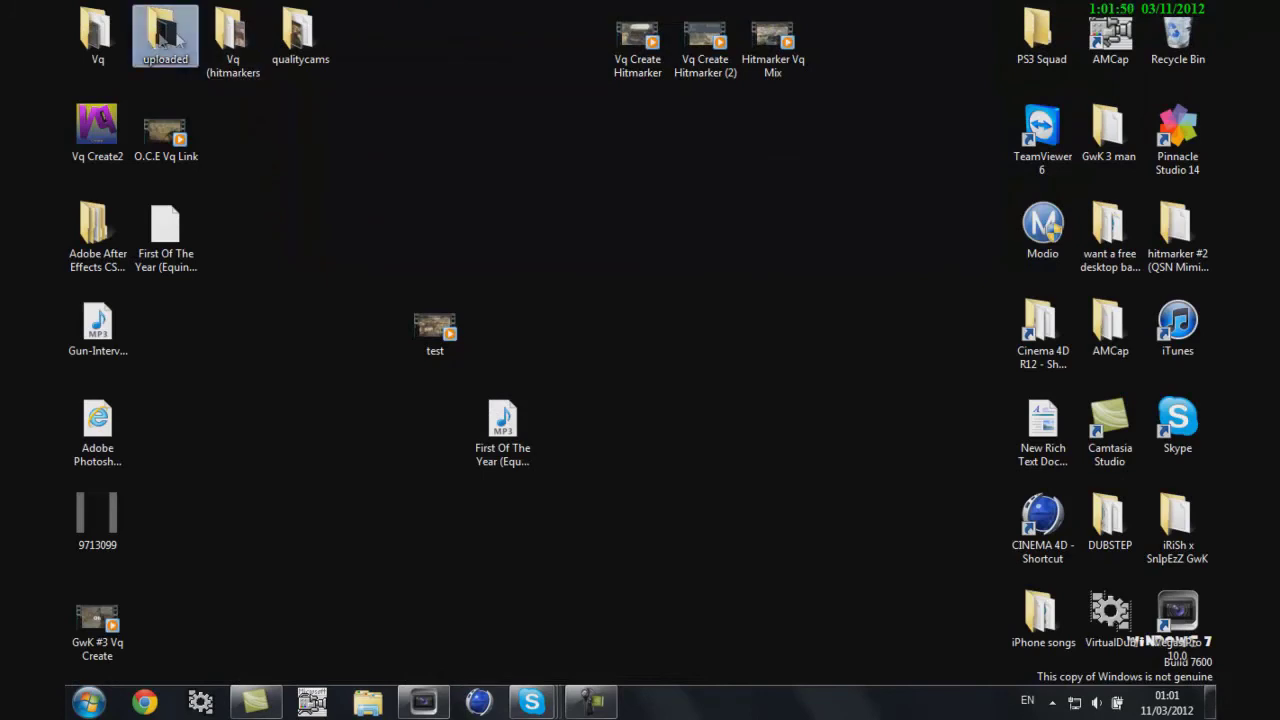
{"action": "key", "text": "Return"}
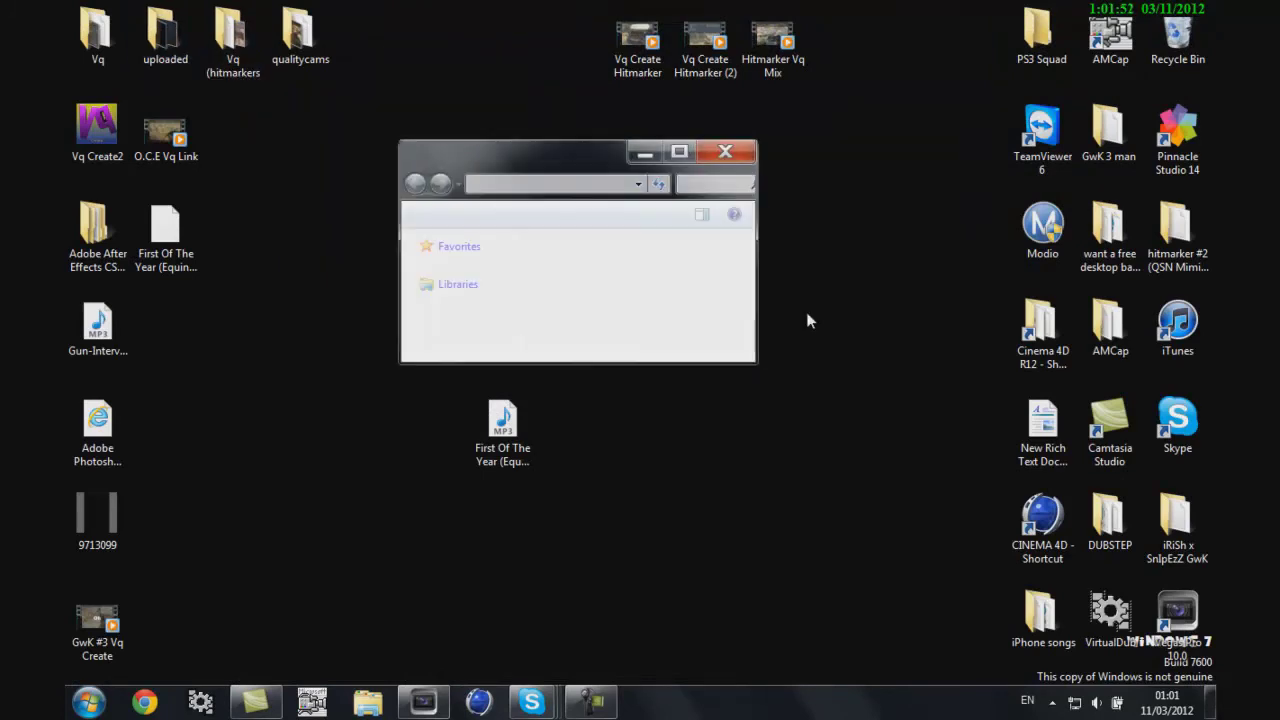
{"action": "left_click", "coordinate": [679, 151]}
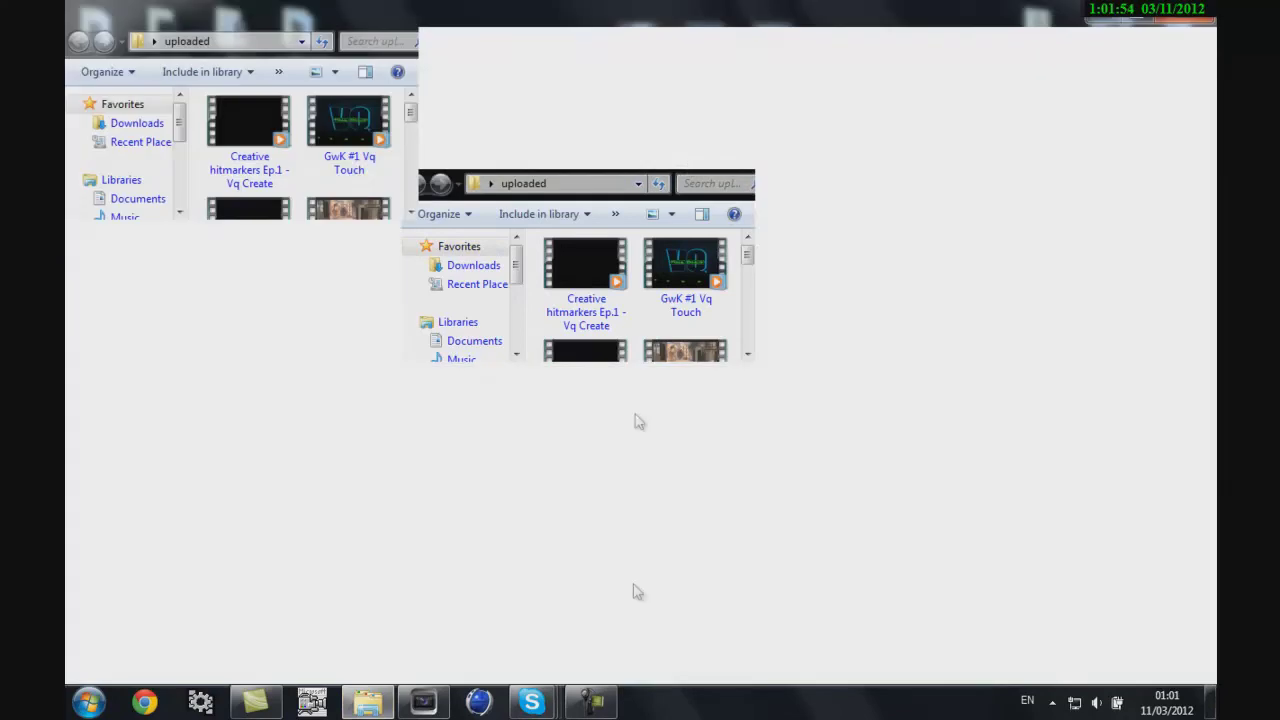
{"action": "left_click", "coordinate": [590, 703]}
{"action": "left_click", "coordinate": [590, 703]}
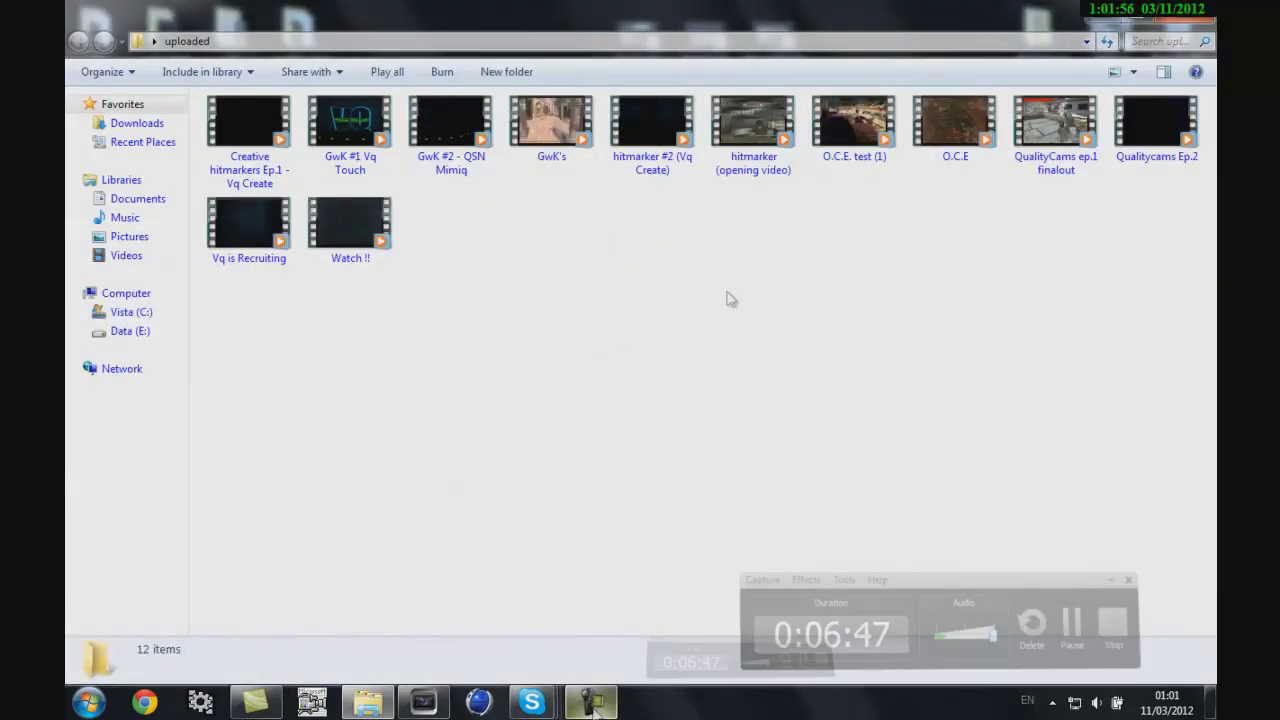
Play the O.C.E. test (1) video, then switch back to Vegas
{"action": "left_click", "coordinate": [843, 155]}
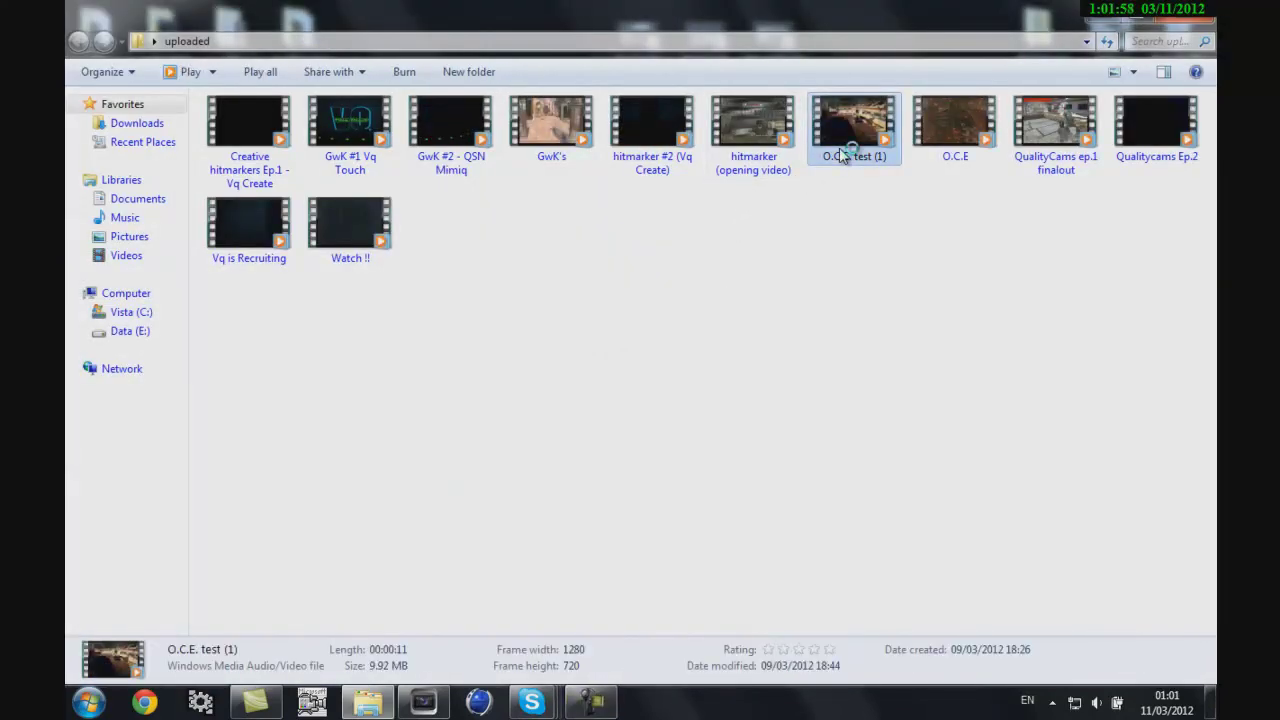
{"action": "double_click", "coordinate": [843, 155]}
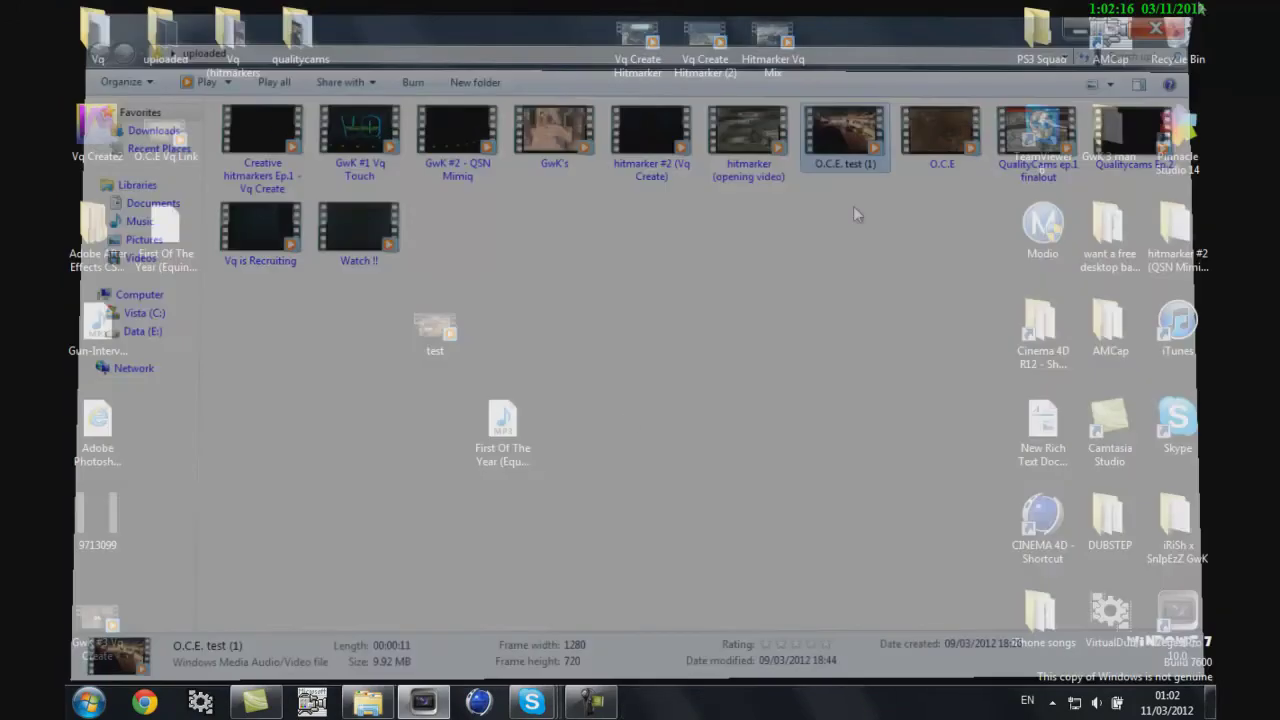
{"action": "left_click", "coordinate": [423, 703]}
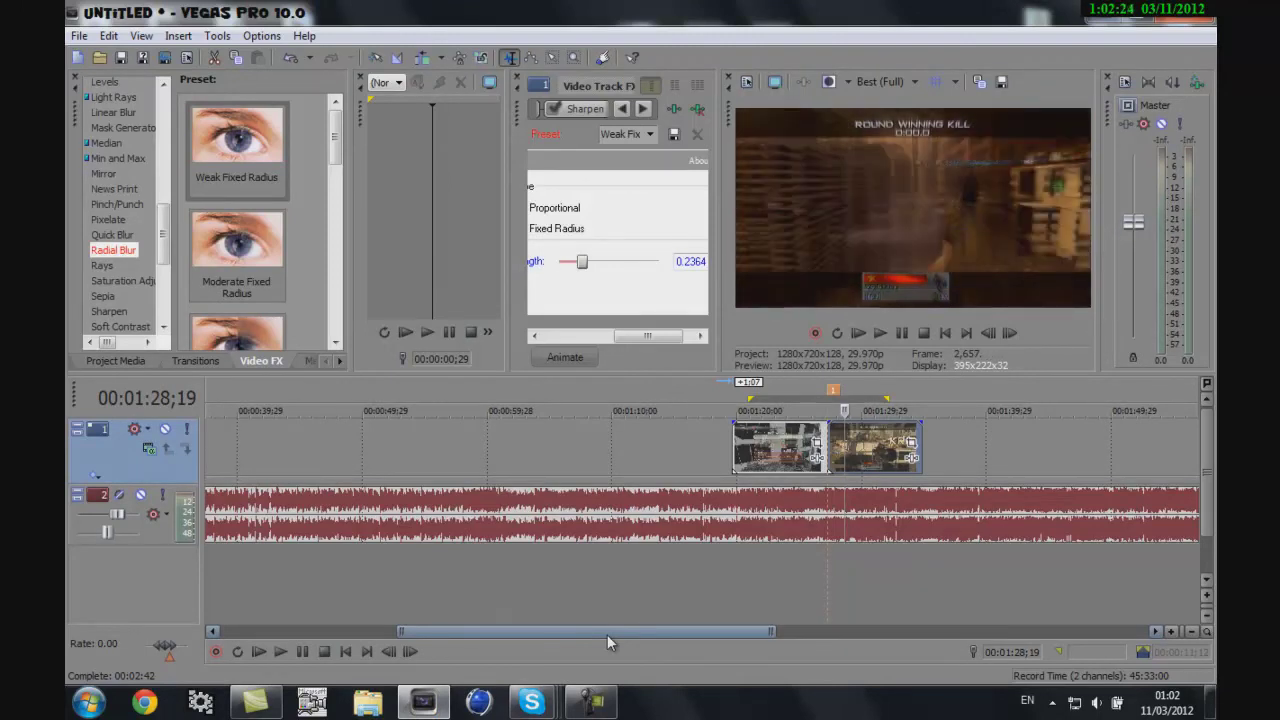
Step frame by frame and play to locate the cut point at 00:01:28;27
{"action": "key", "text": "Left"}
{"action": "key", "text": "Left"}
{"action": "key", "text": "Left"}
{"action": "key", "text": "Left"}
{"action": "key", "text": "Left"}
{"action": "key", "text": "Left"}
{"action": "key", "text": "Left"}
{"action": "key", "text": "Left"}
{"action": "key", "text": "Left"}
{"action": "key", "text": "Left"}
{"action": "key", "text": "Left"}
{"action": "key", "text": "Left"}
{"action": "key", "text": "Left"}
{"action": "key", "text": "Left"}
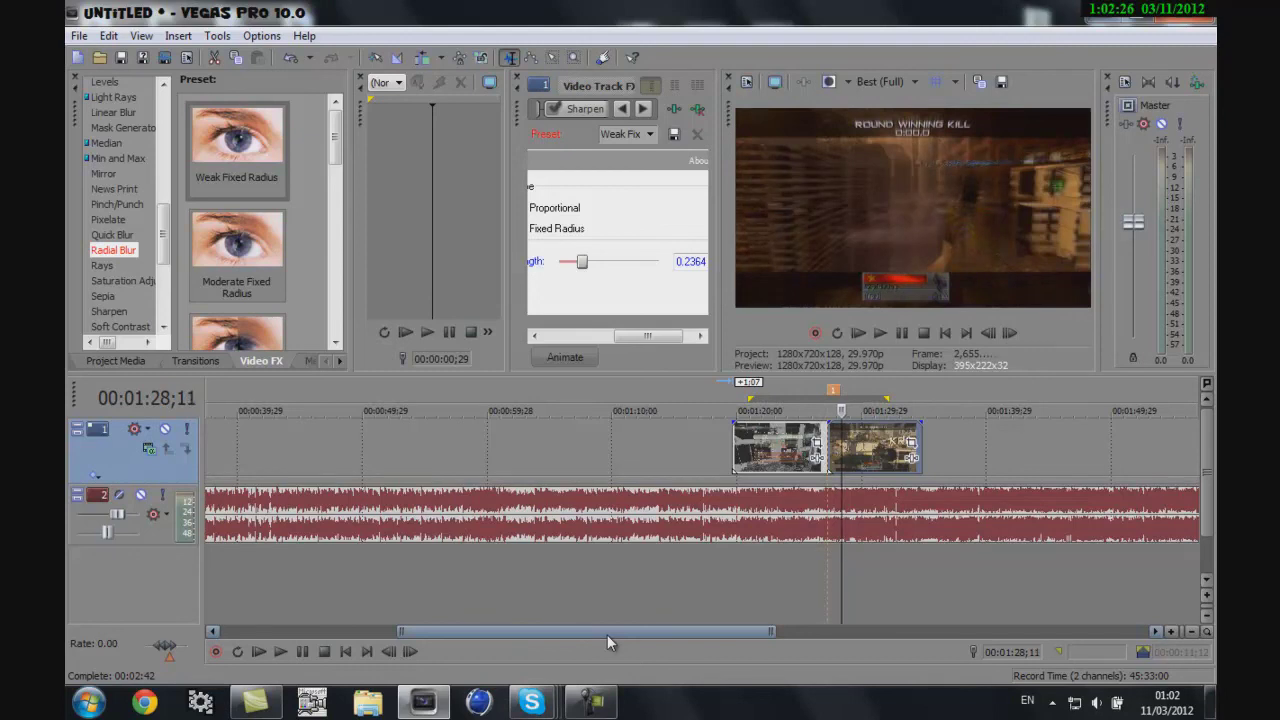
{"action": "key", "text": "Left"}
{"action": "key", "text": "Left"}
{"action": "key", "text": "Left"}
{"action": "key", "text": "Left"}
{"action": "key", "text": "Left"}
{"action": "key", "text": "Left"}
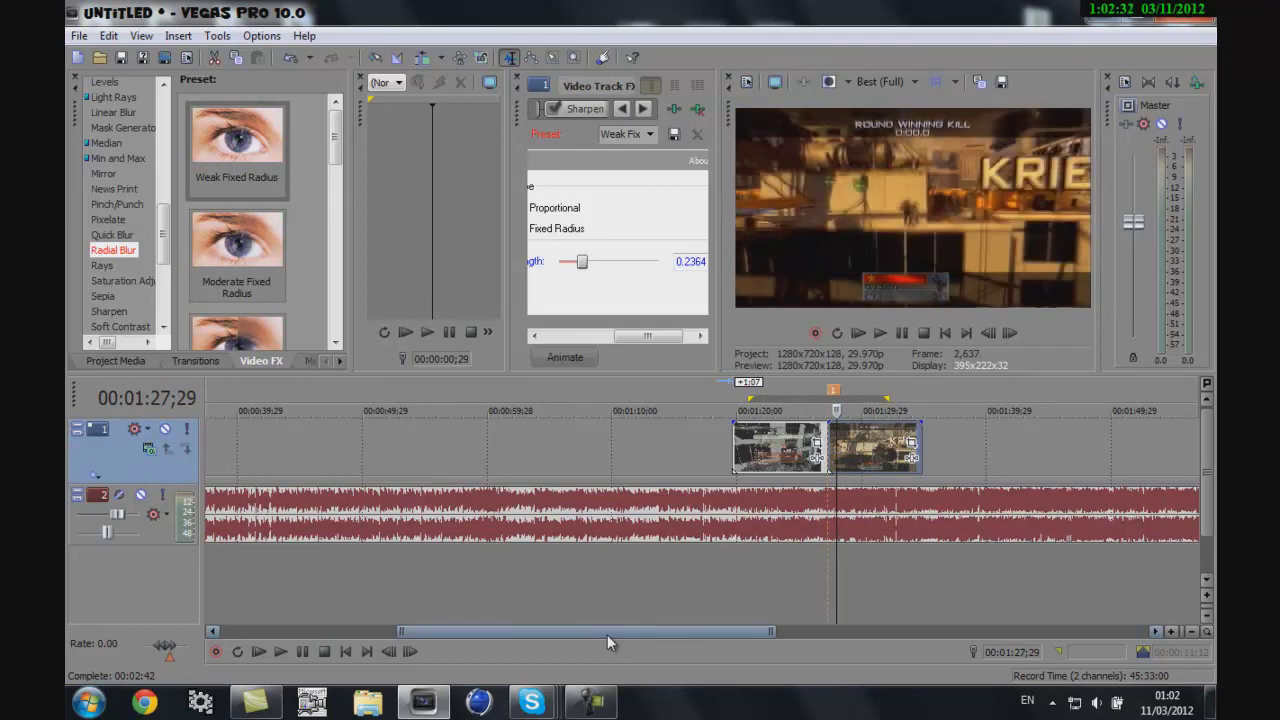
{"action": "key", "text": "Right"}
{"action": "key", "text": "Right"}
{"action": "key", "text": "Right"}
{"action": "key", "text": "Right"}
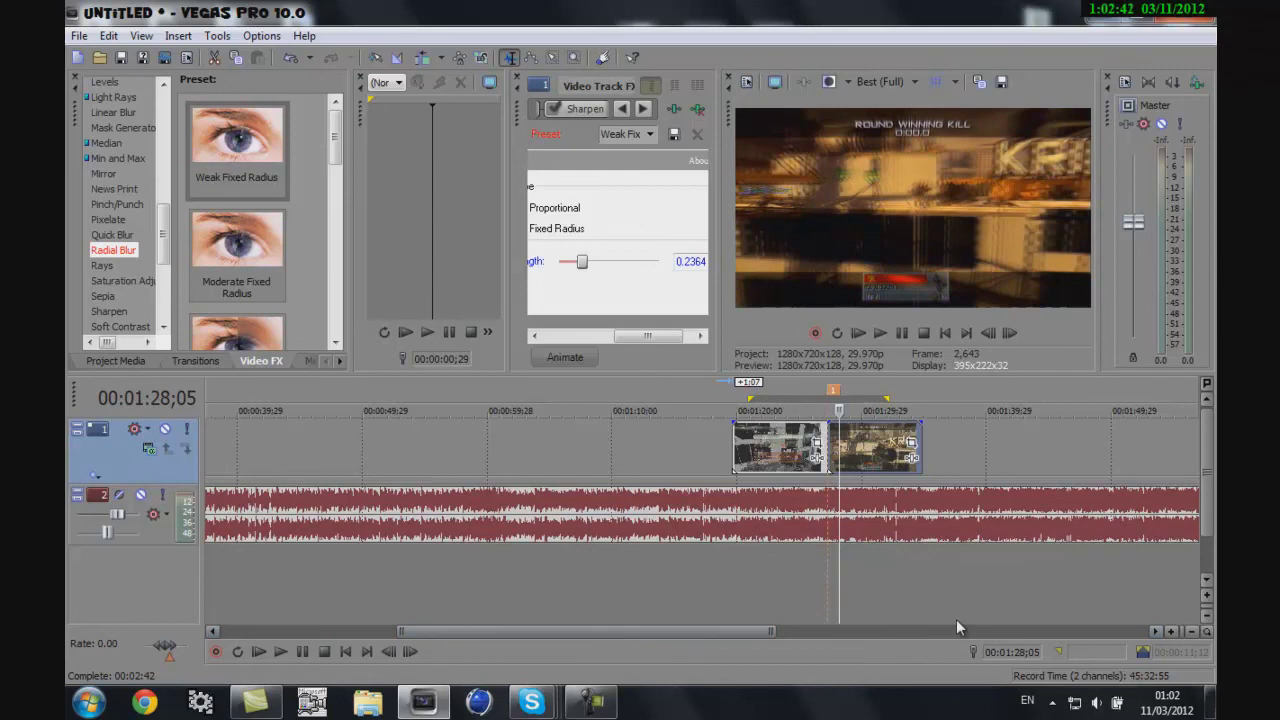
{"action": "key", "text": "space"}
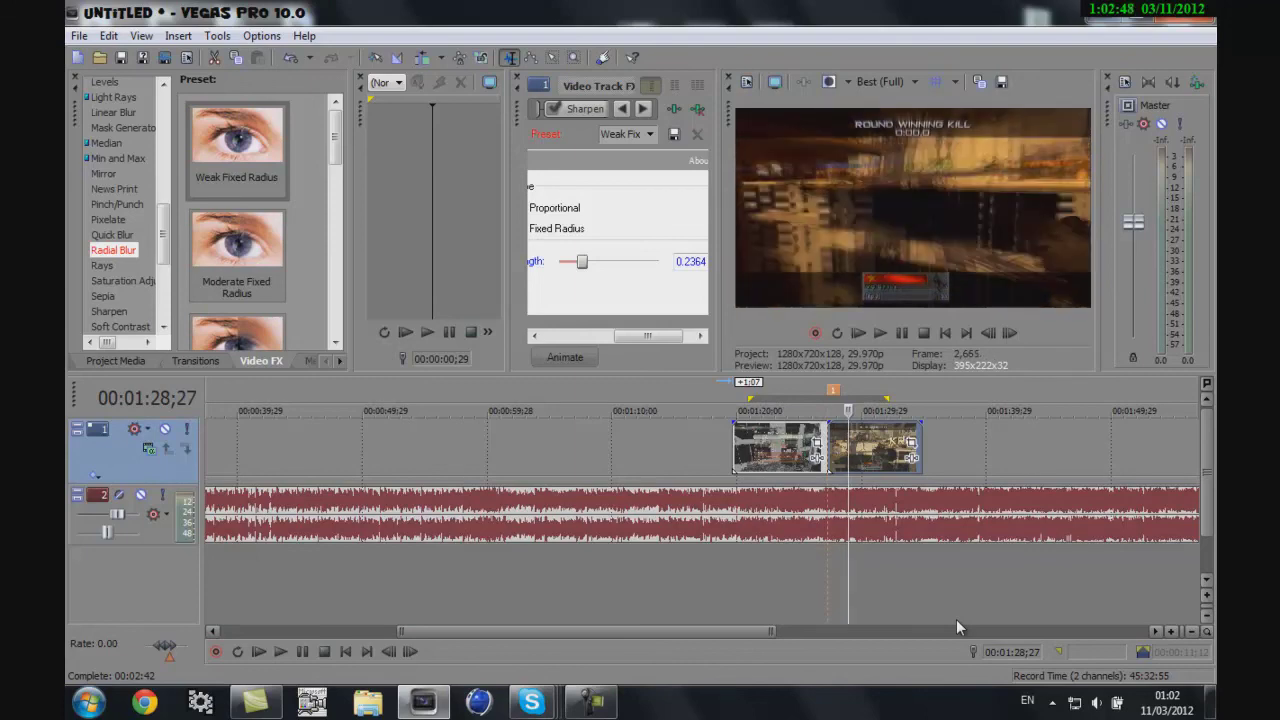
Split the second gameplay clip at the playhead and delete the piece after it
{"action": "key", "text": "s"}
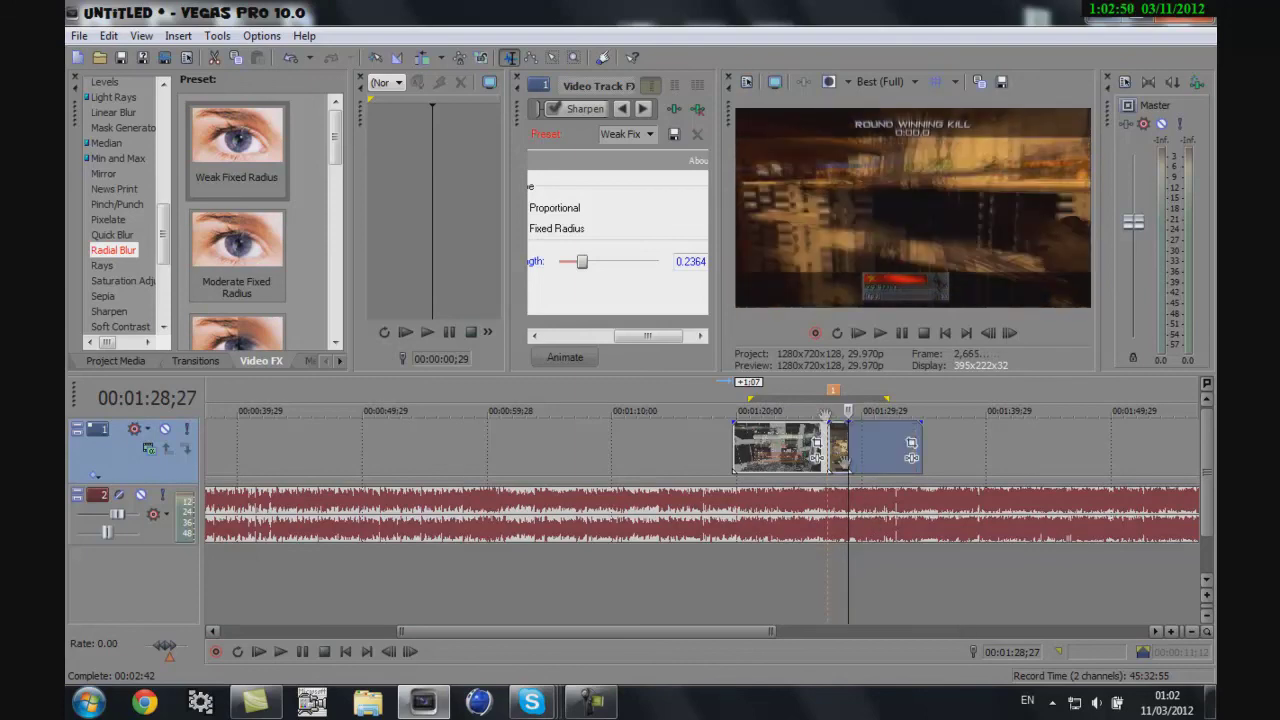
{"action": "right_click", "coordinate": [867, 436]}
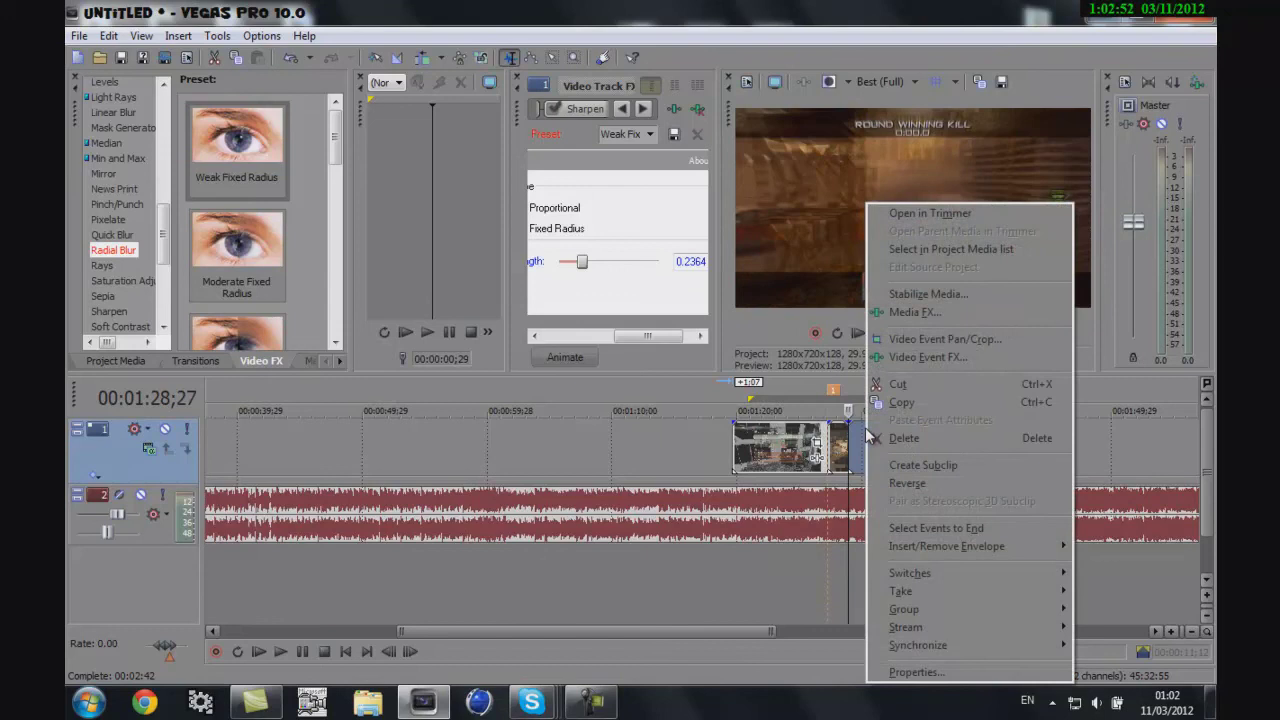
{"action": "left_click", "coordinate": [884, 443]}
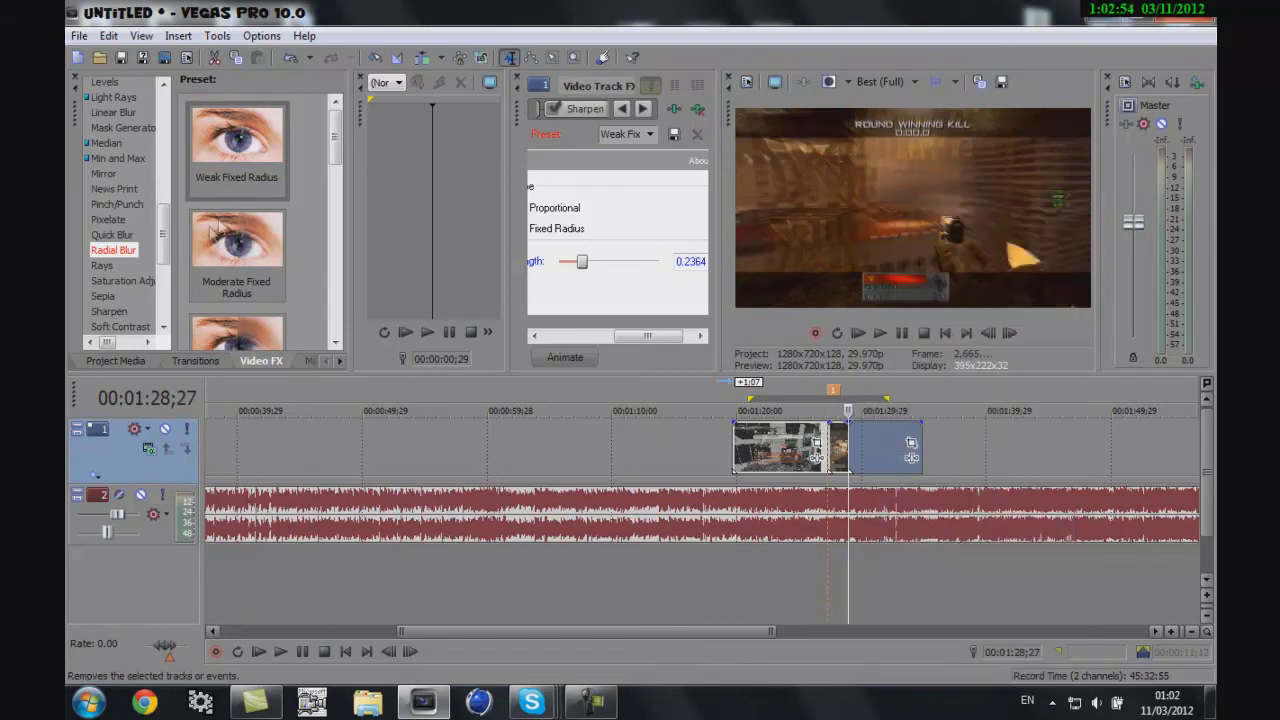
{"action": "left_click_drag", "start_coordinate": [168, 230], "coordinate": [168, 296]}
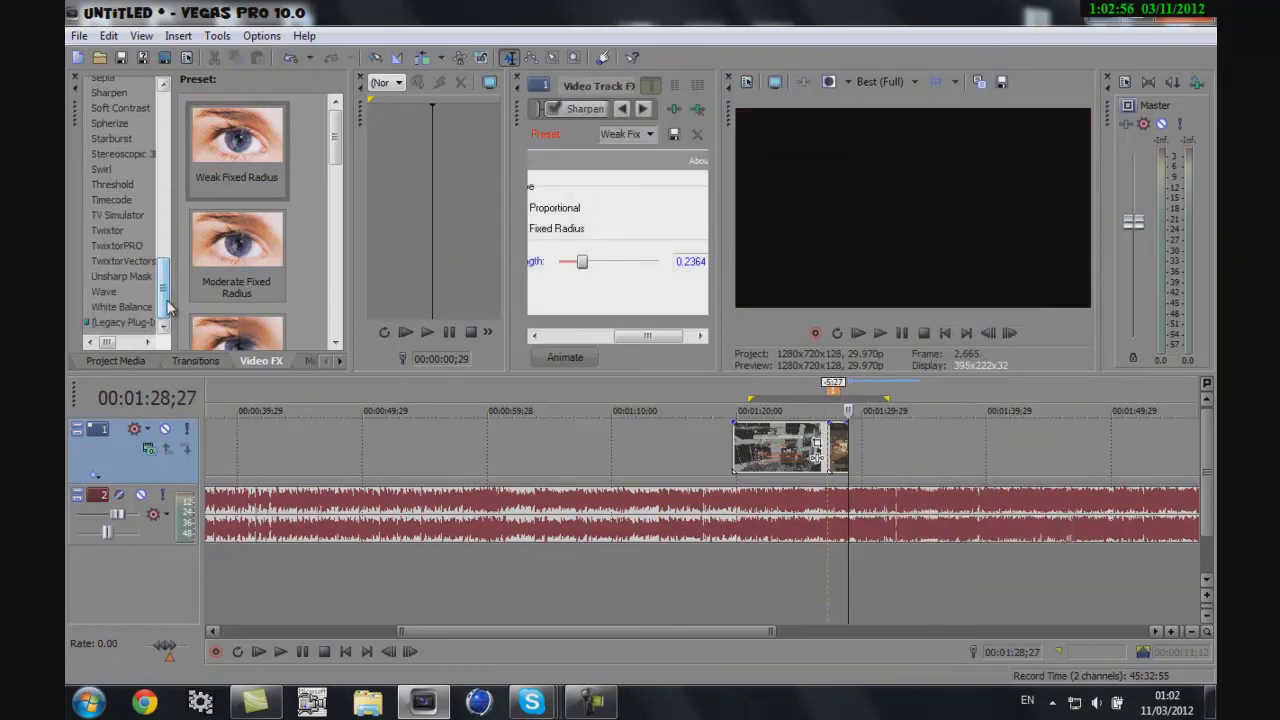
Apply default Twixtor at speed 10 to the trimmed clip and stretch the event to about 1:31
{"action": "left_click", "coordinate": [107, 230]}
{"action": "left_click_drag", "start_coordinate": [212, 177], "coordinate": [840, 438]}
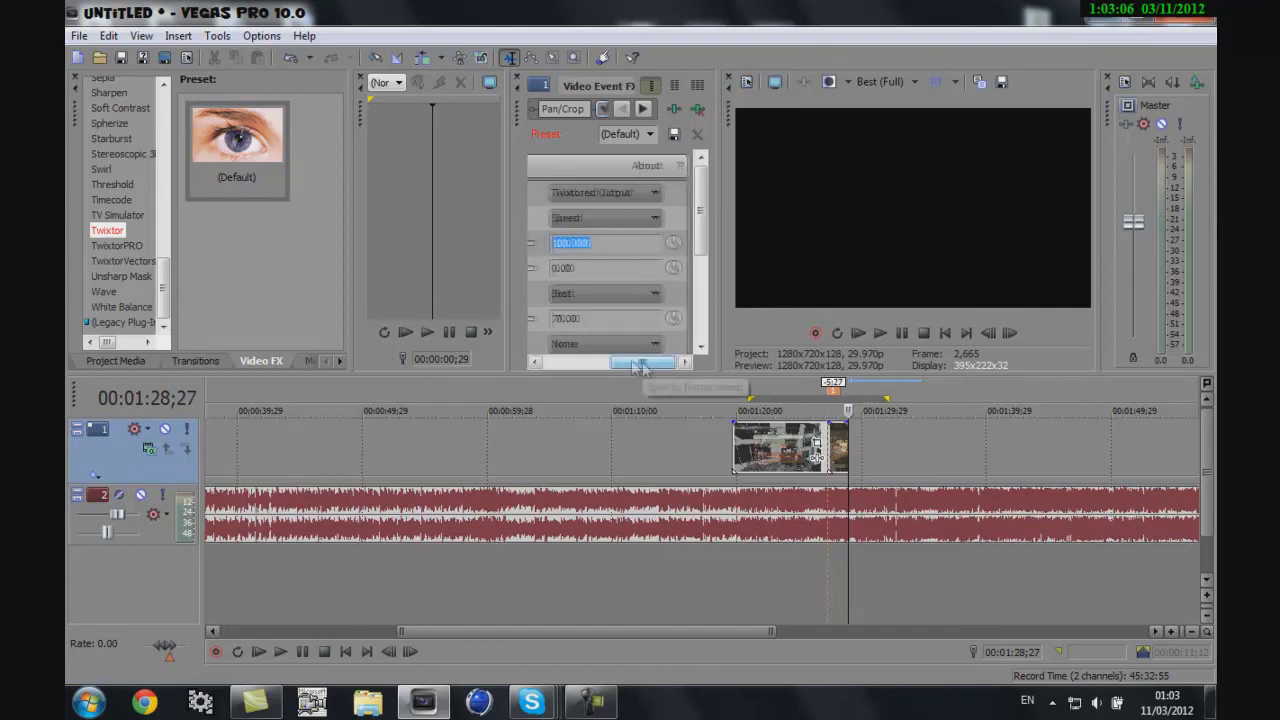
{"action": "mouse_move", "coordinate": [643, 362]}
{"action": "left_mouse_down"}
{"action": "mouse_move", "coordinate": [583, 364]}
{"action": "mouse_move", "coordinate": [640, 362]}
{"action": "left_mouse_up"}
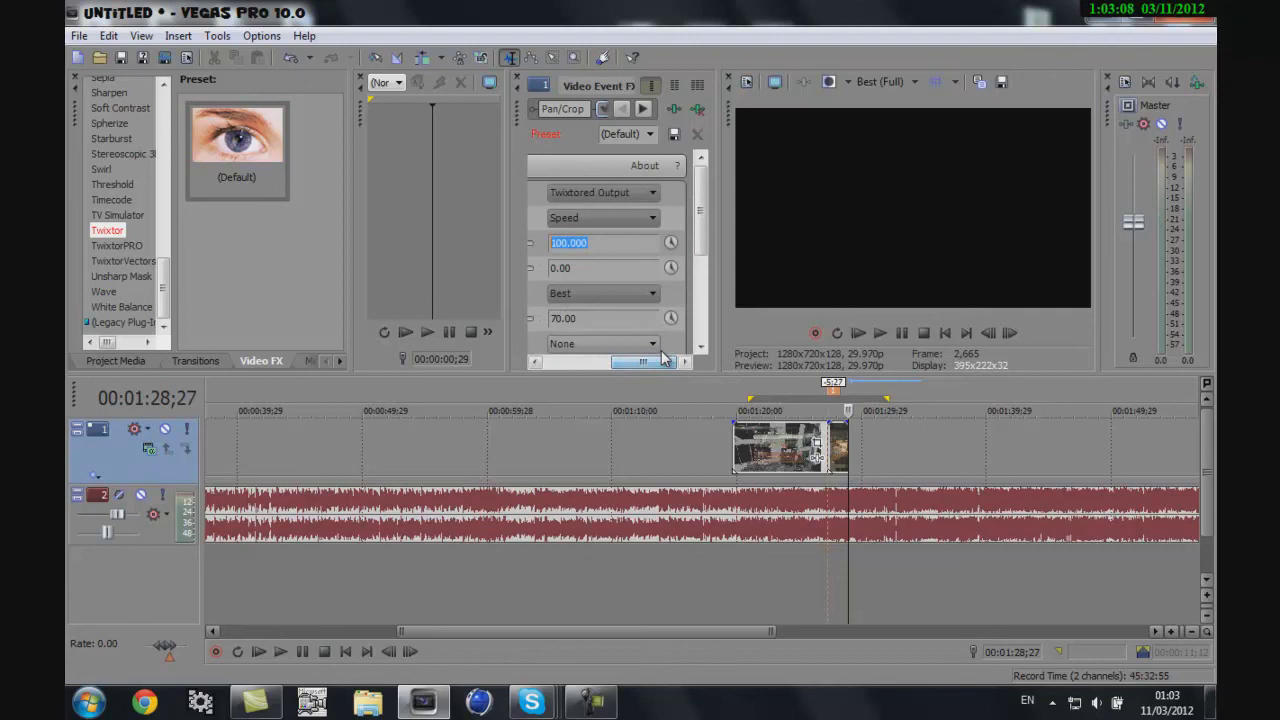
{"action": "key", "text": "Return"}
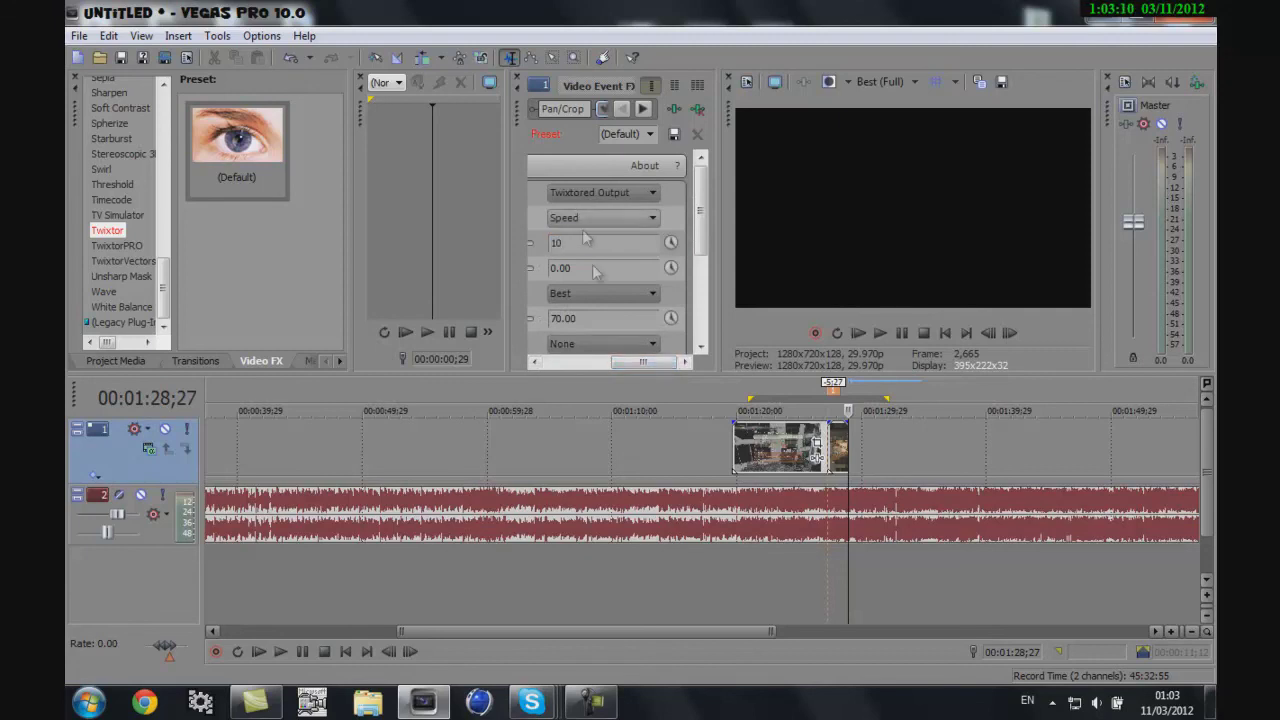
{"action": "left_click", "coordinate": [564, 389]}
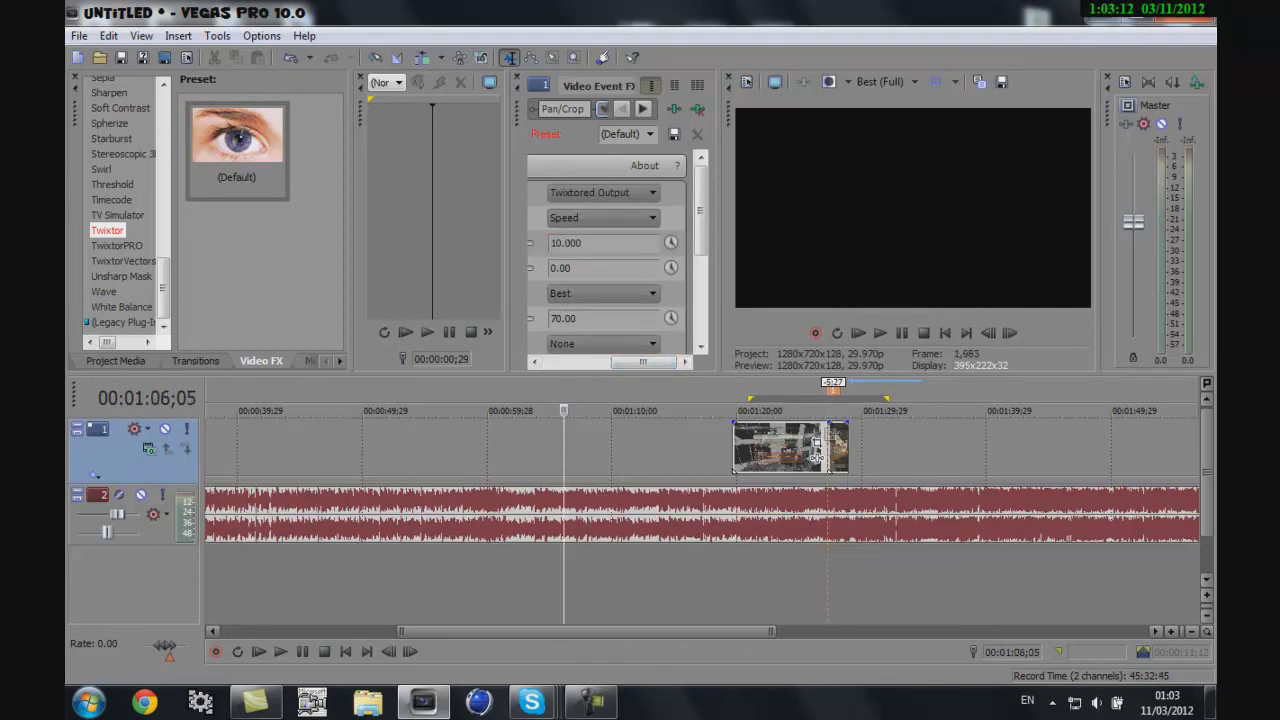
{"action": "left_click_drag", "start_coordinate": [847, 449], "coordinate": [917, 441]}
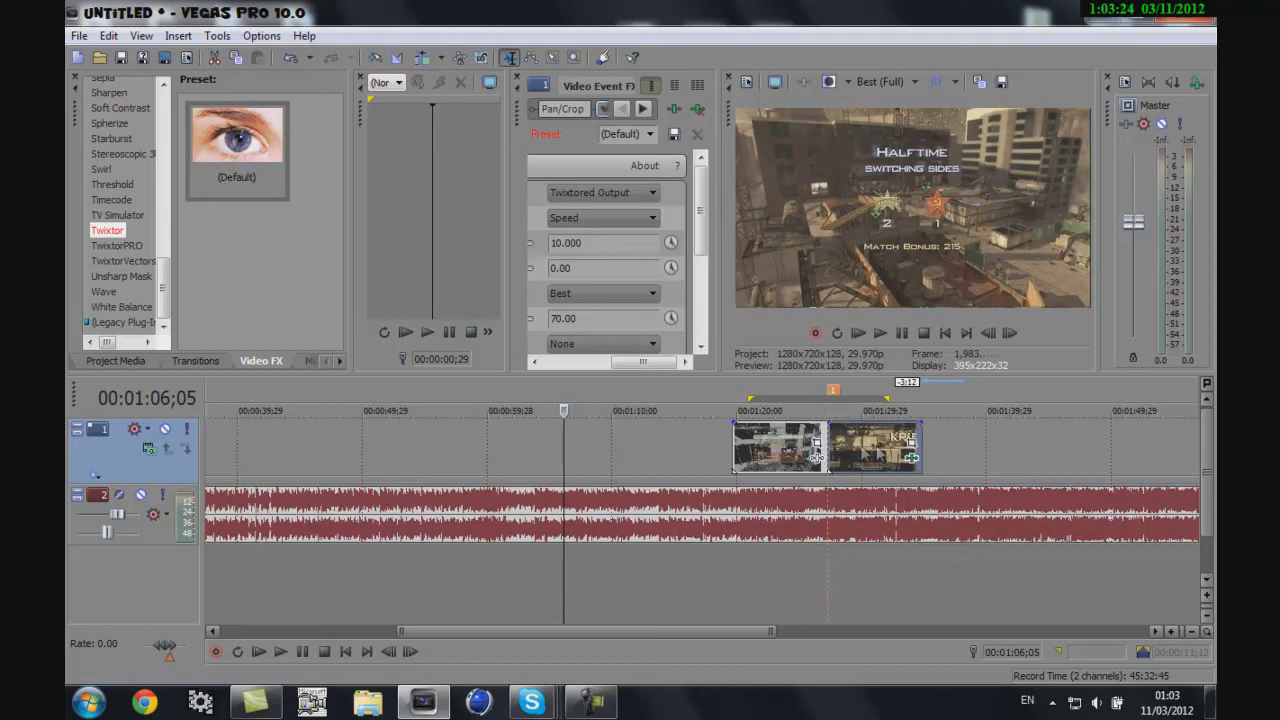
{"action": "left_click", "coordinate": [858, 450]}
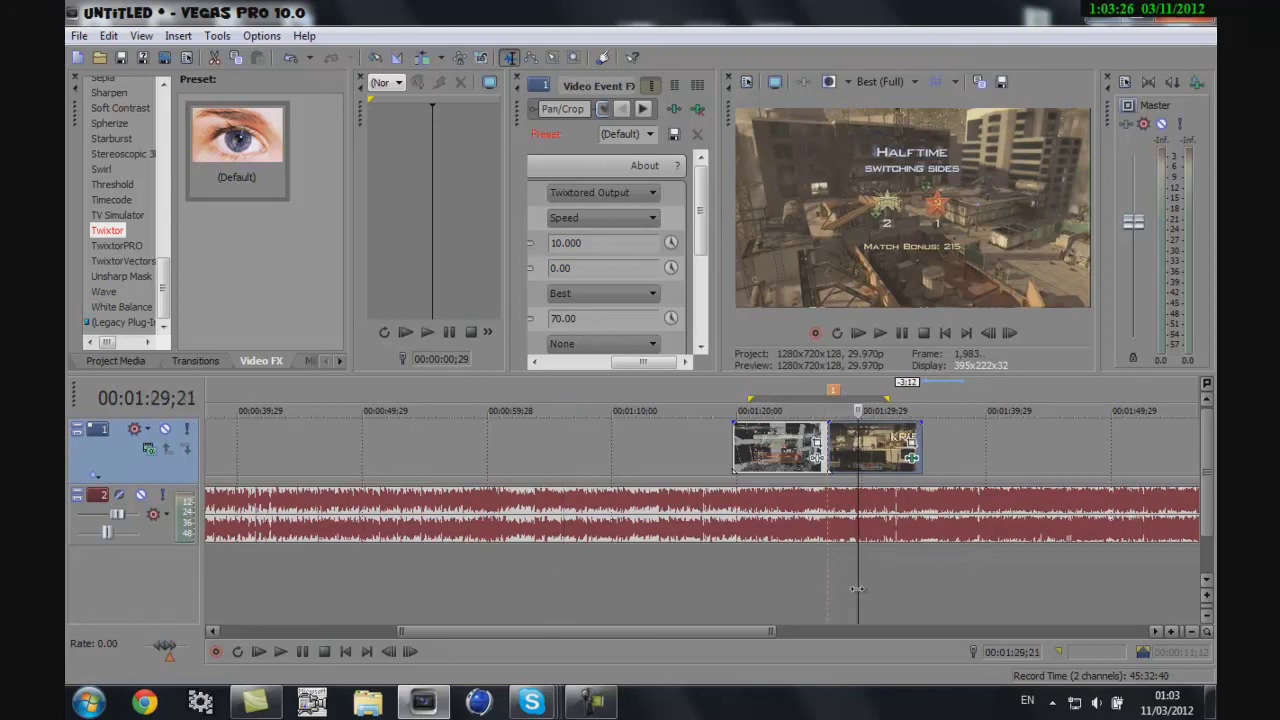
{"action": "left_click_drag", "start_coordinate": [858, 578], "coordinate": [832, 582]}
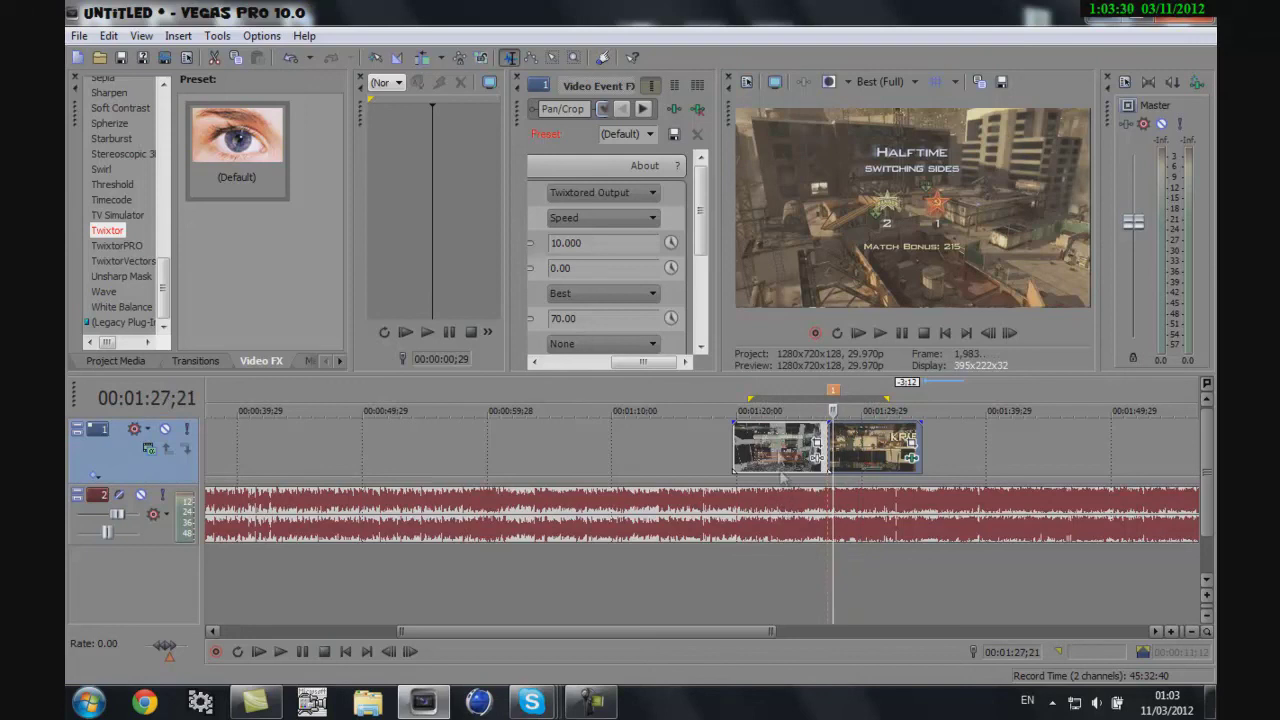
{"action": "left_click", "coordinate": [780, 455]}
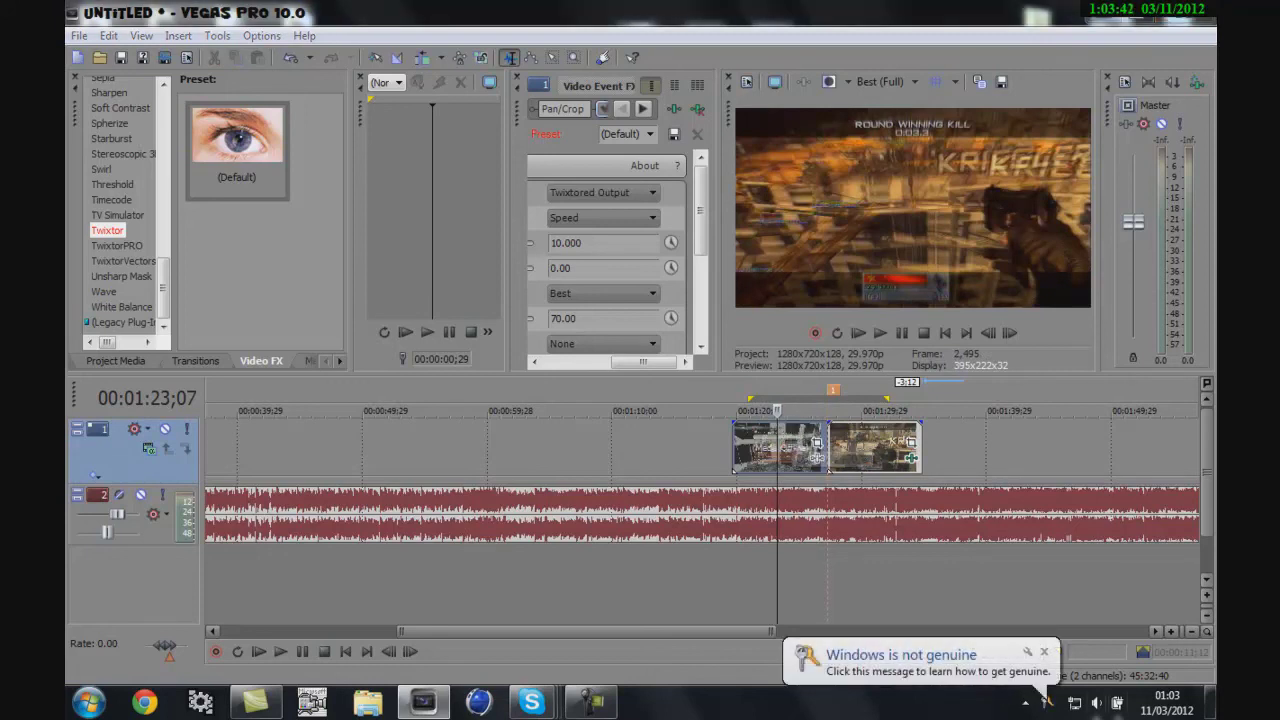
Dismiss the Windows notification and lower the first gameplay clip's opacity to 74%
{"action": "left_click", "coordinate": [1044, 651]}
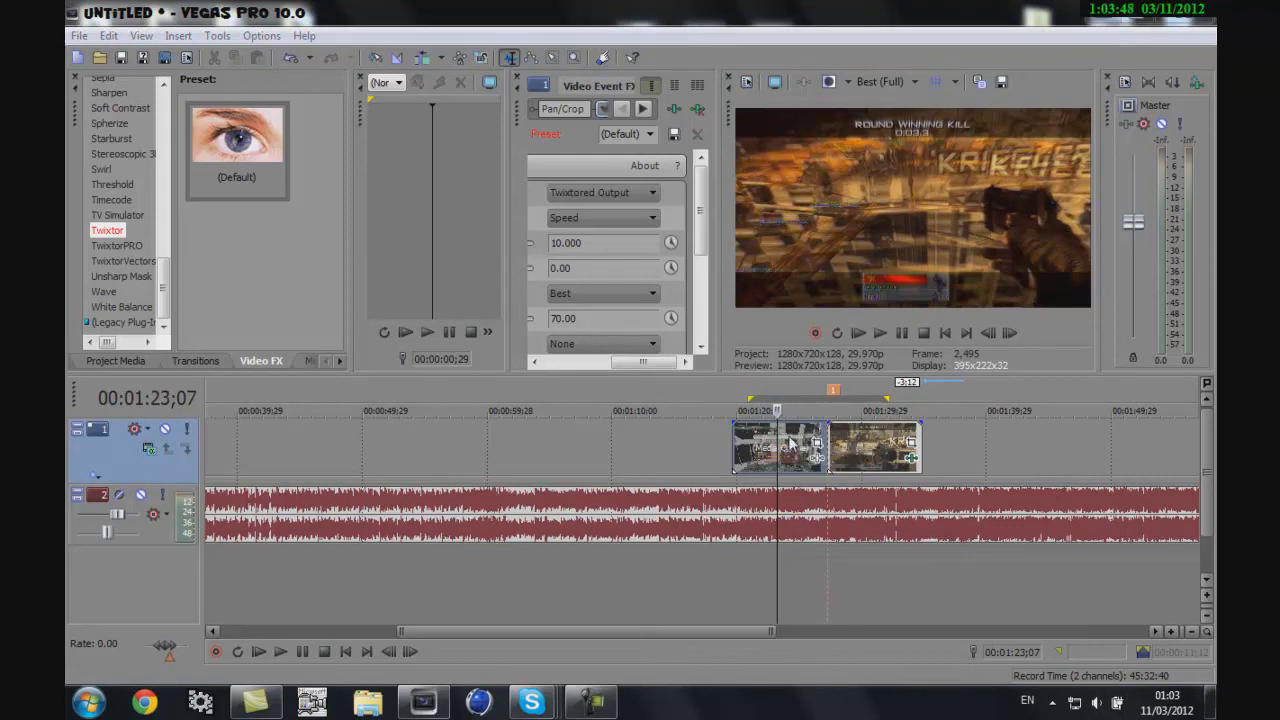
{"action": "left_click_drag", "start_coordinate": [791, 432], "coordinate": [792, 450]}
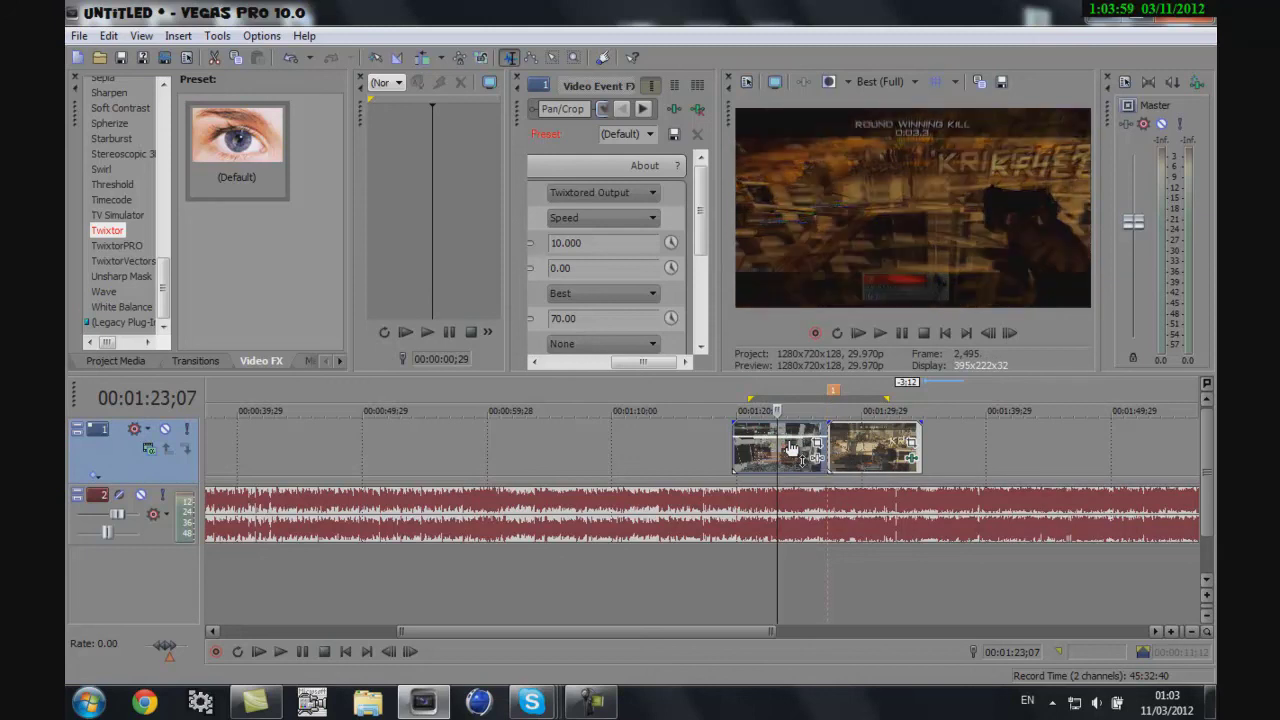
{"action": "left_click_drag", "start_coordinate": [790, 448], "coordinate": [786, 437]}
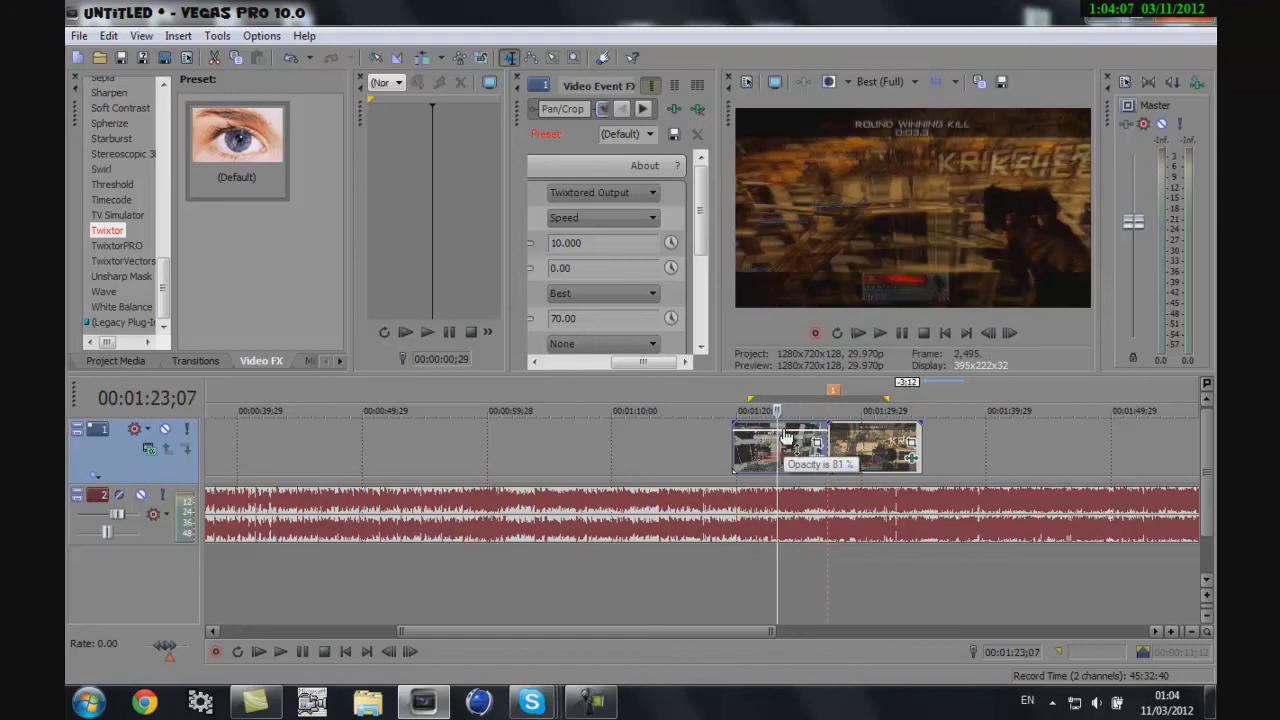
{"action": "left_click_drag", "start_coordinate": [786, 437], "coordinate": [786, 437]}
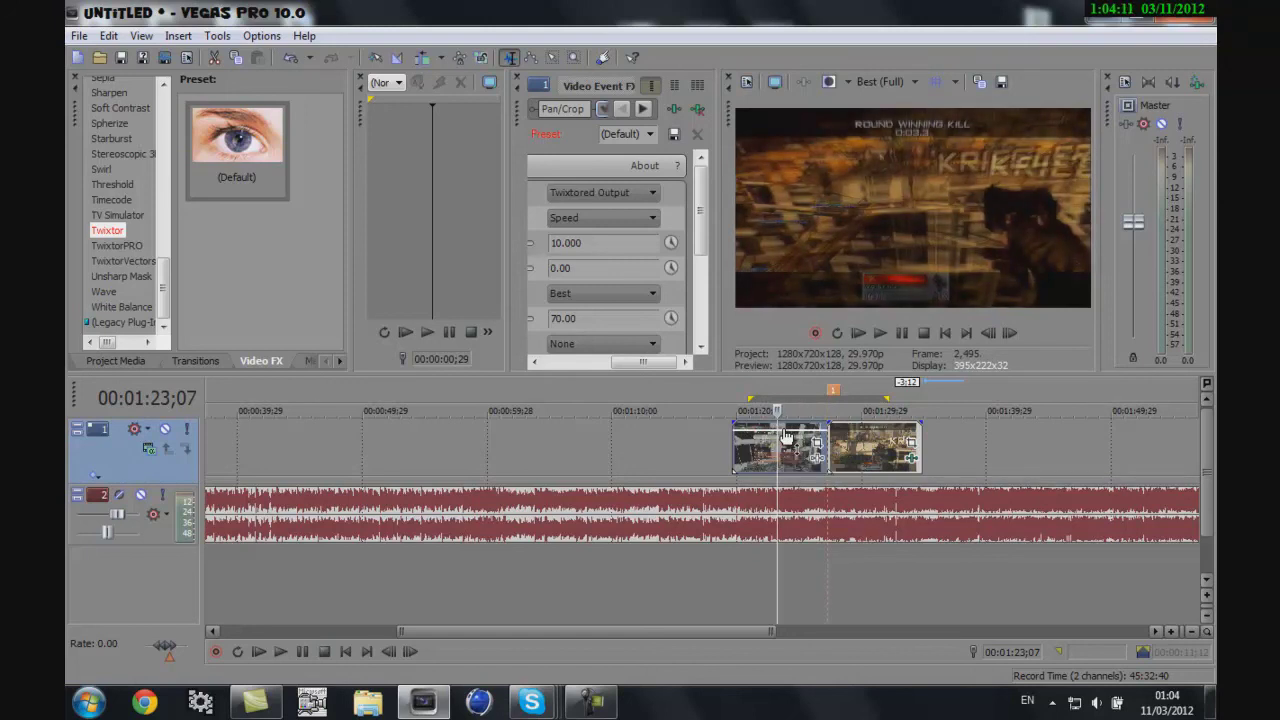
{"action": "left_click_drag", "start_coordinate": [786, 437], "coordinate": [786, 440]}
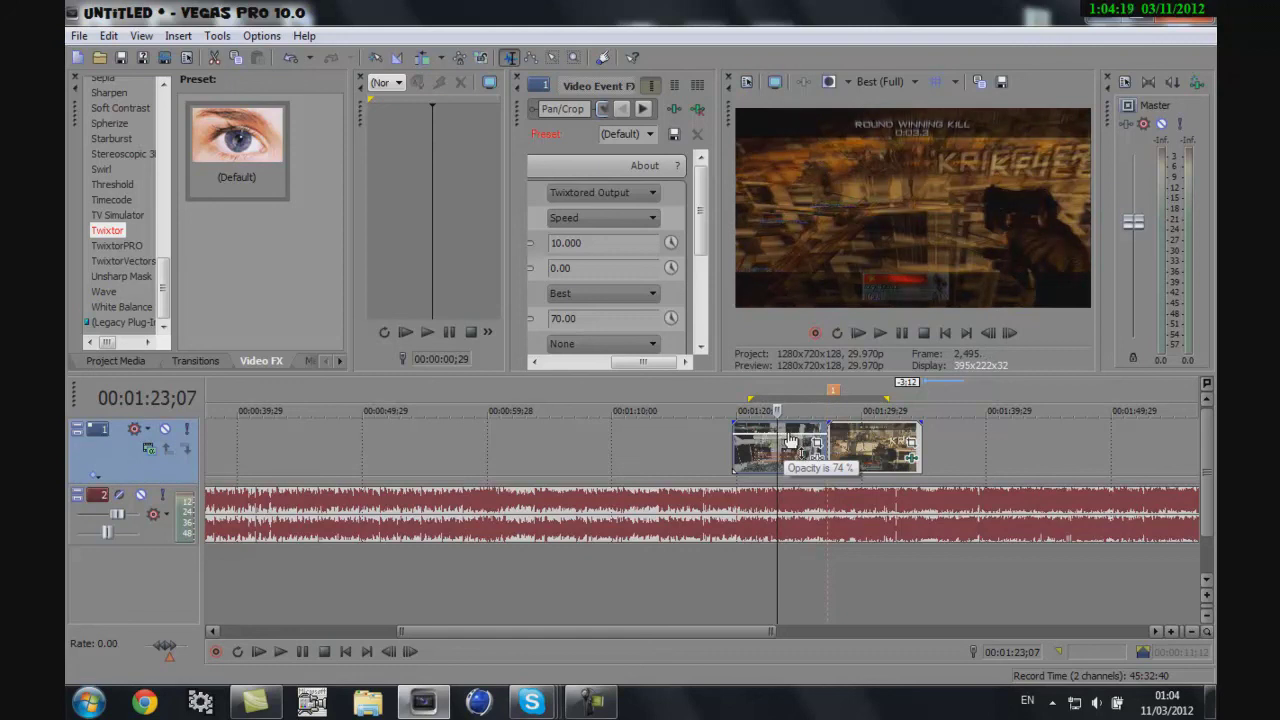
Delete the music before the slowed gameplay clip's start at about 1:17;24
{"action": "scroll", "coordinate": [810, 450], "scroll_direction": "down", "scroll_amount": 2}
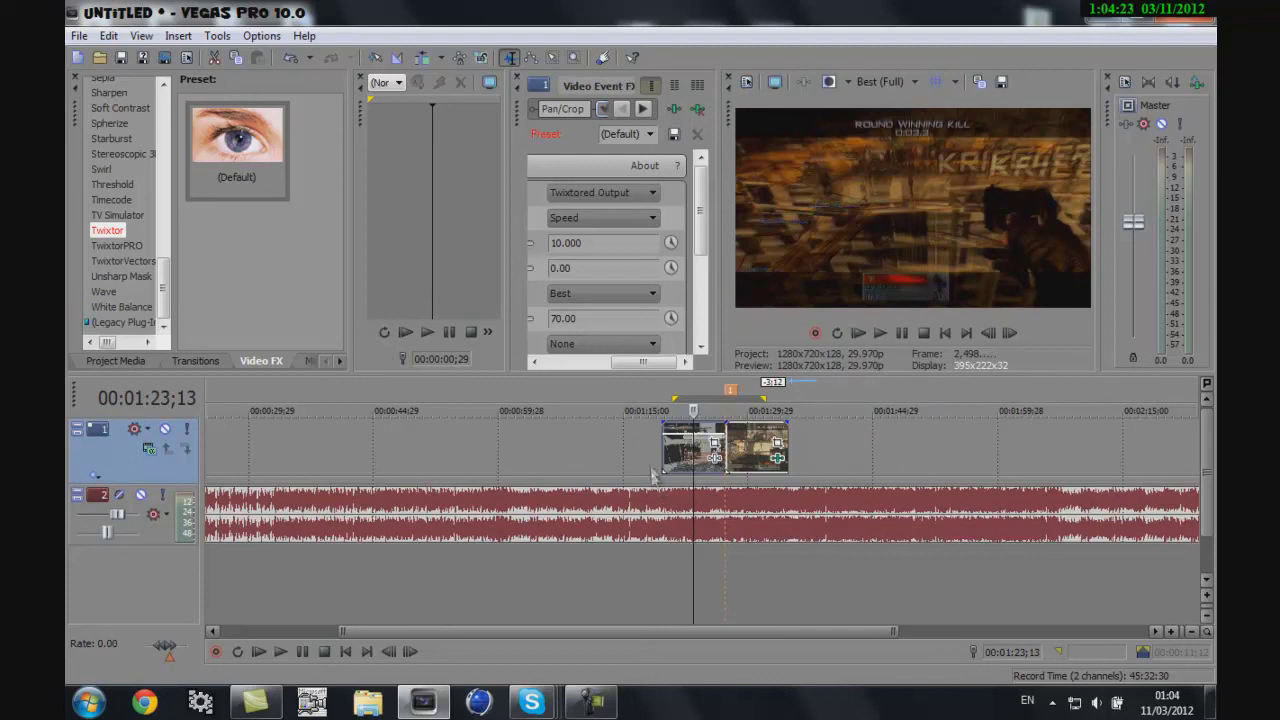
{"action": "left_click", "coordinate": [627, 489]}
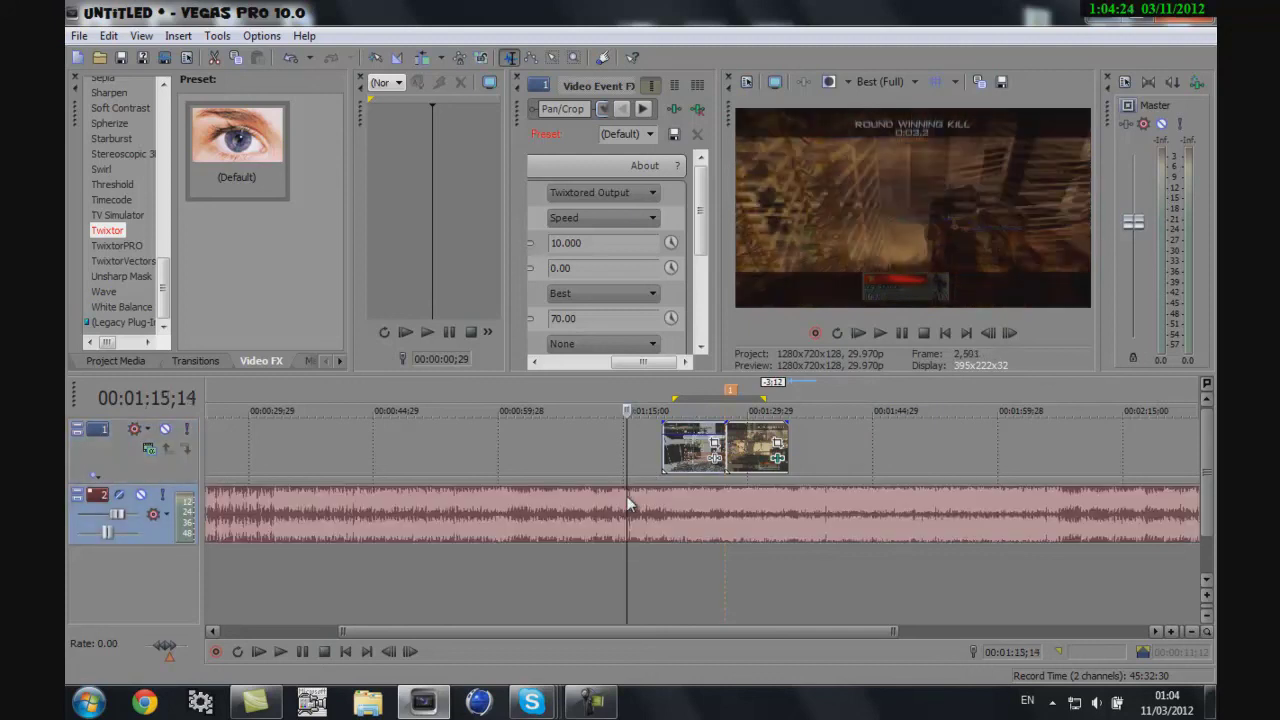
{"action": "left_click", "coordinate": [900, 336]}
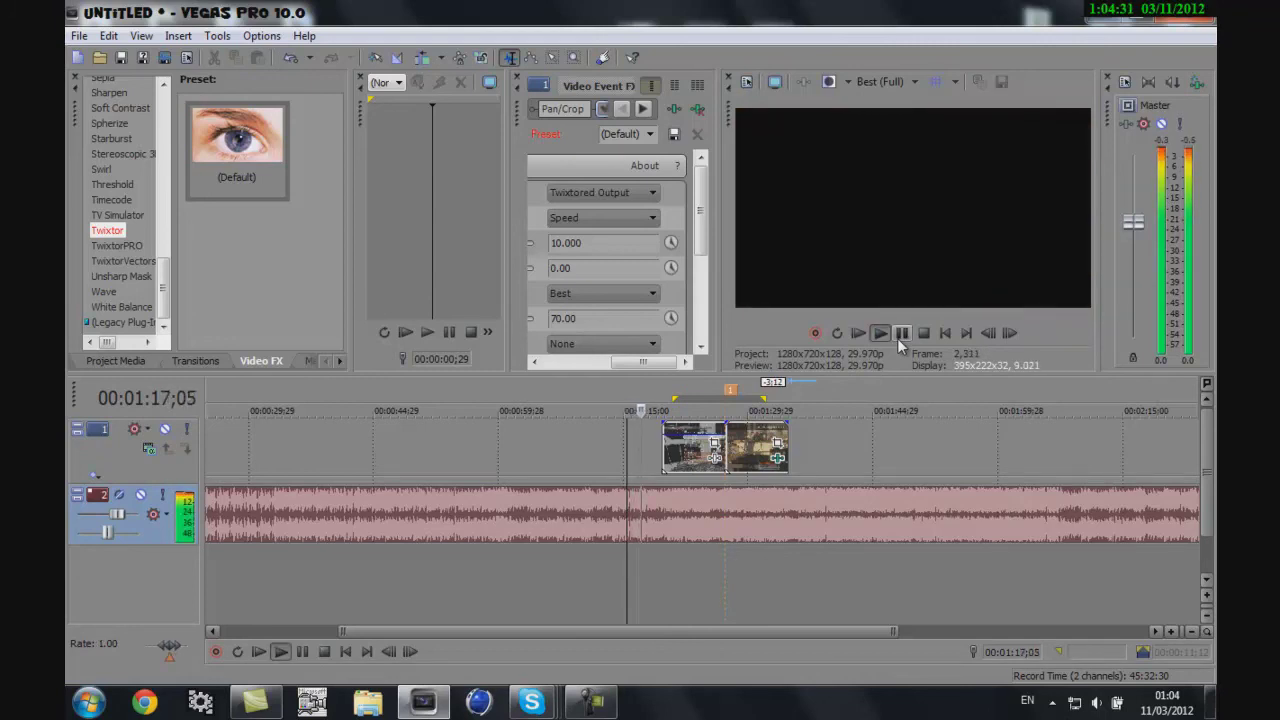
{"action": "left_click", "coordinate": [899, 336]}
{"action": "left_click", "coordinate": [635, 525]}
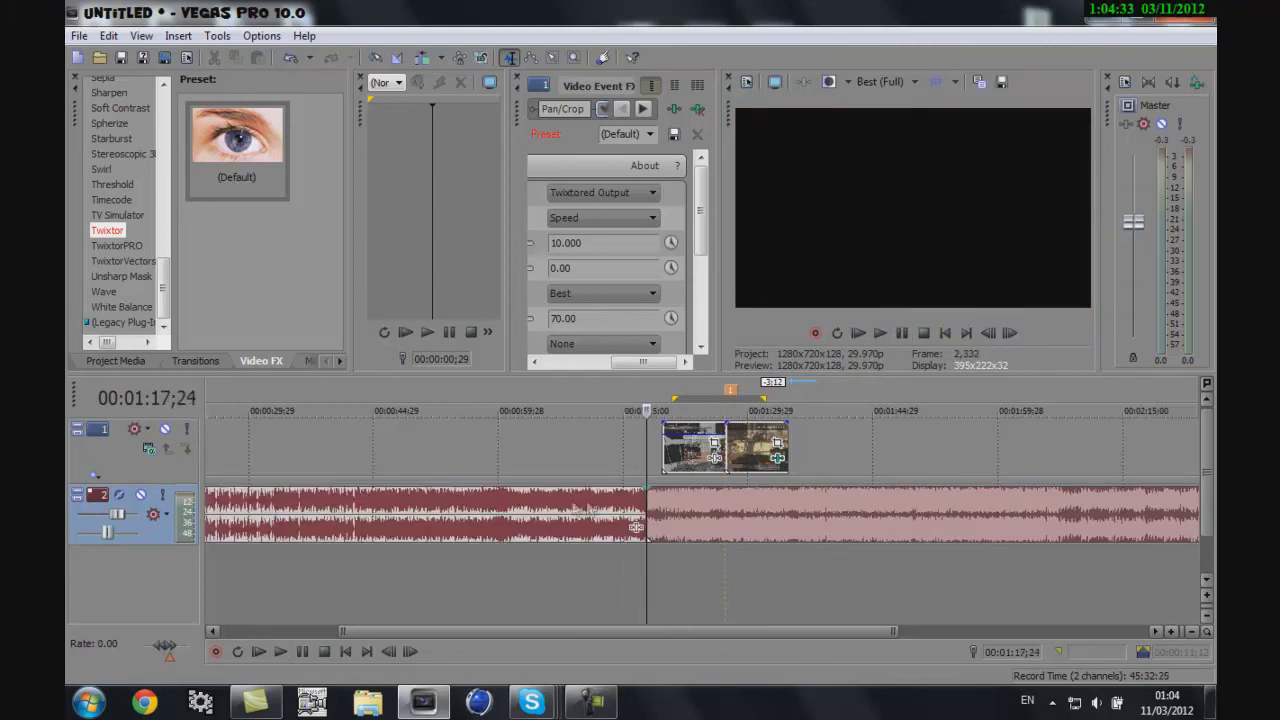
{"action": "right_click", "coordinate": [558, 503]}
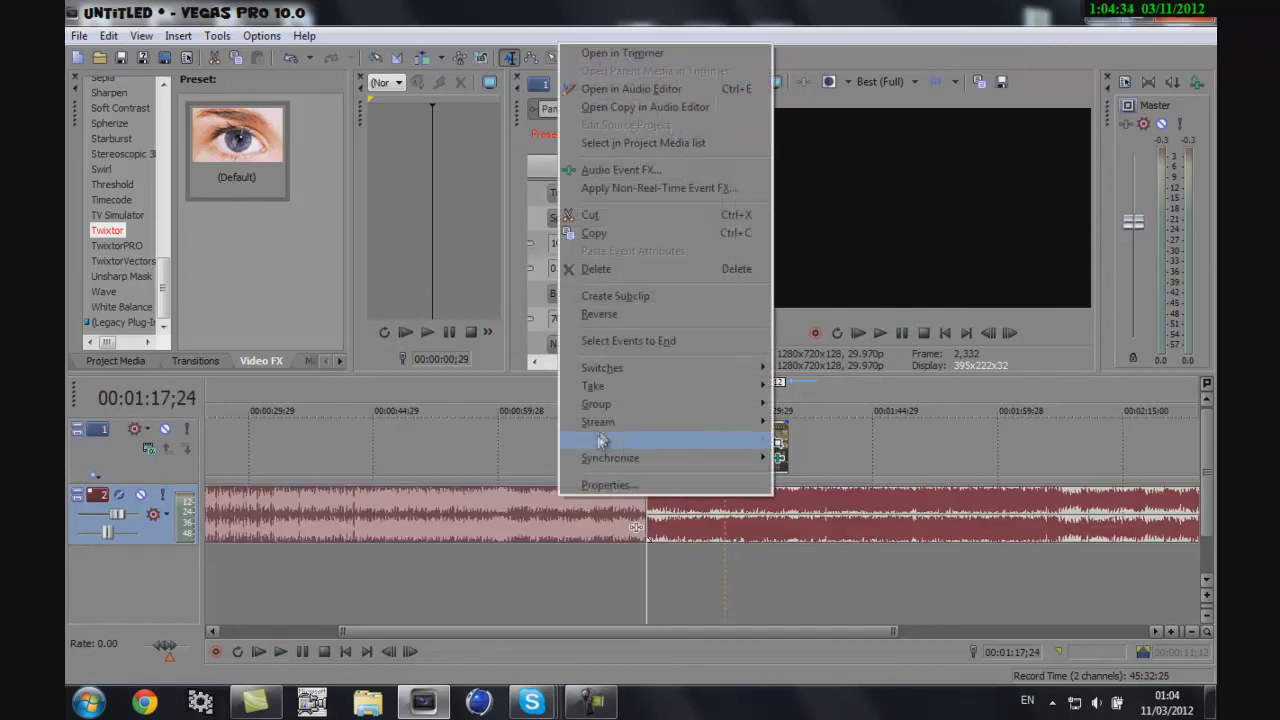
{"action": "left_click", "coordinate": [590, 268]}
Split the music near 1:37 at the clip's end and delete everything after it
{"action": "left_click", "coordinate": [790, 432]}
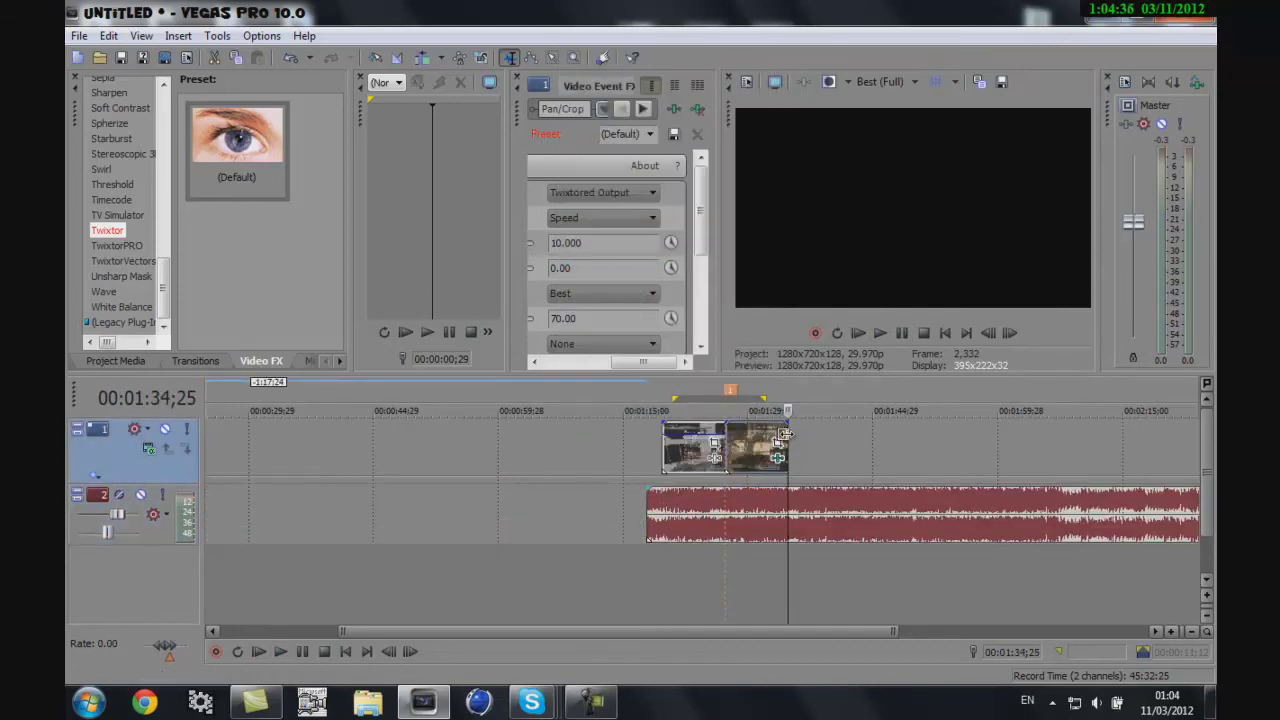
{"action": "left_click", "coordinate": [903, 334]}
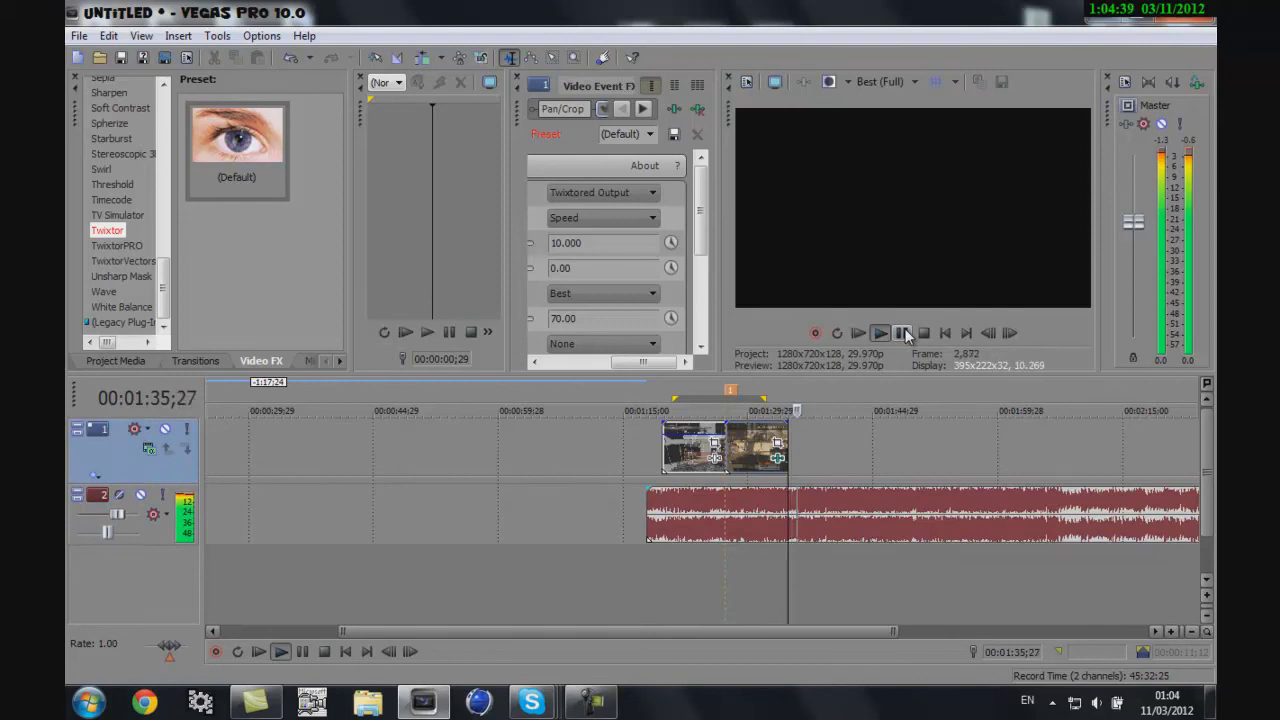
{"action": "left_click", "coordinate": [903, 334]}
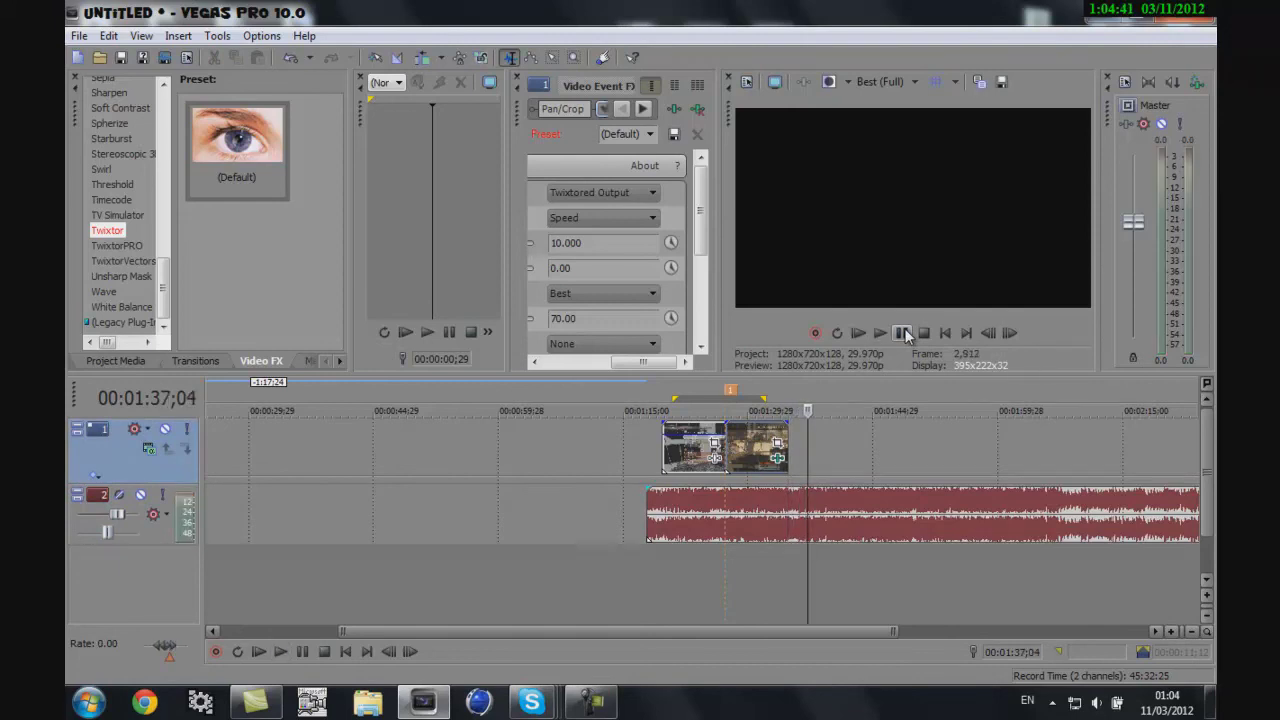
{"action": "left_click", "coordinate": [808, 505]}
{"action": "key", "text": "s"}
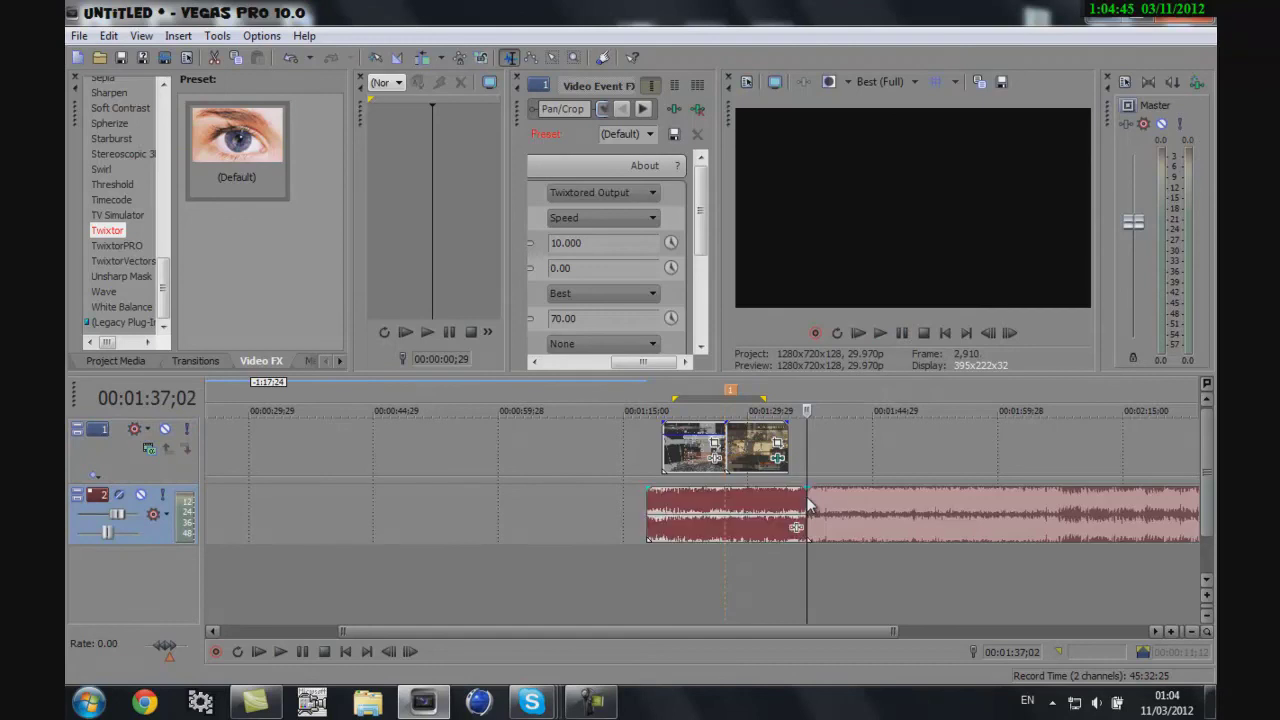
{"action": "right_click", "coordinate": [830, 500]}
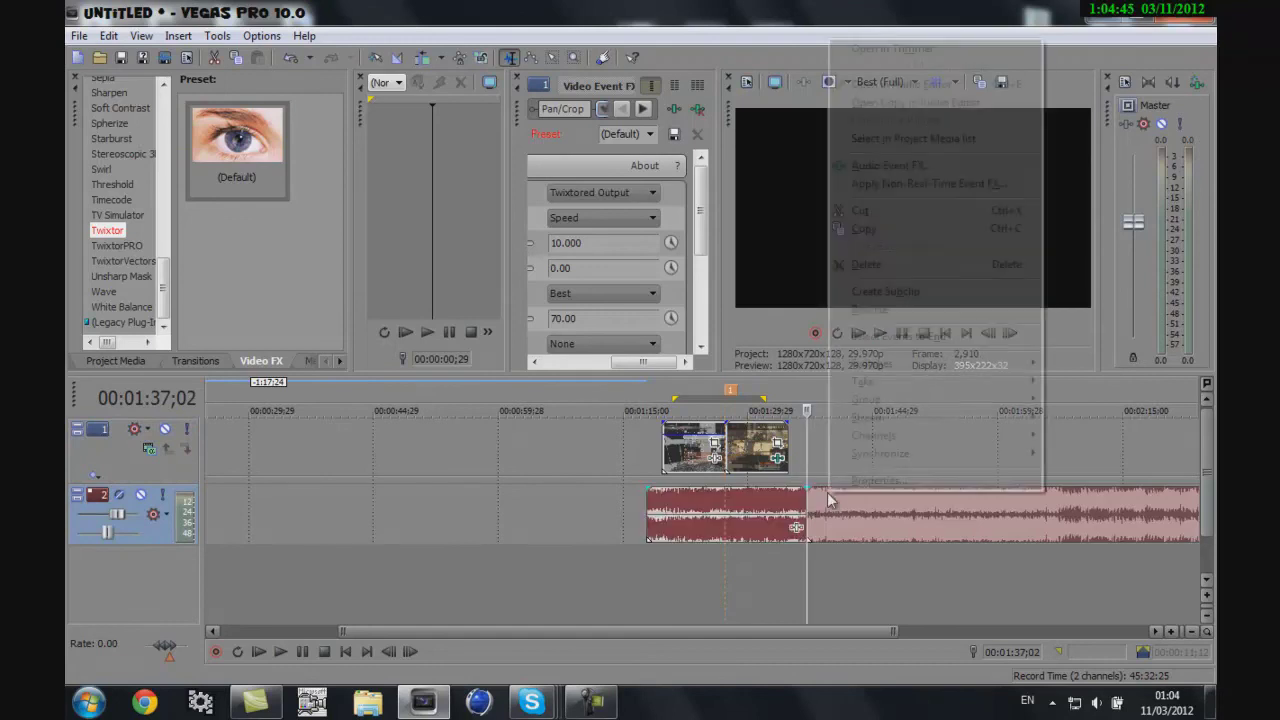
{"action": "left_click", "coordinate": [866, 264]}
{"action": "left_click", "coordinate": [651, 447]}
{"action": "key", "text": "shift+Home"}
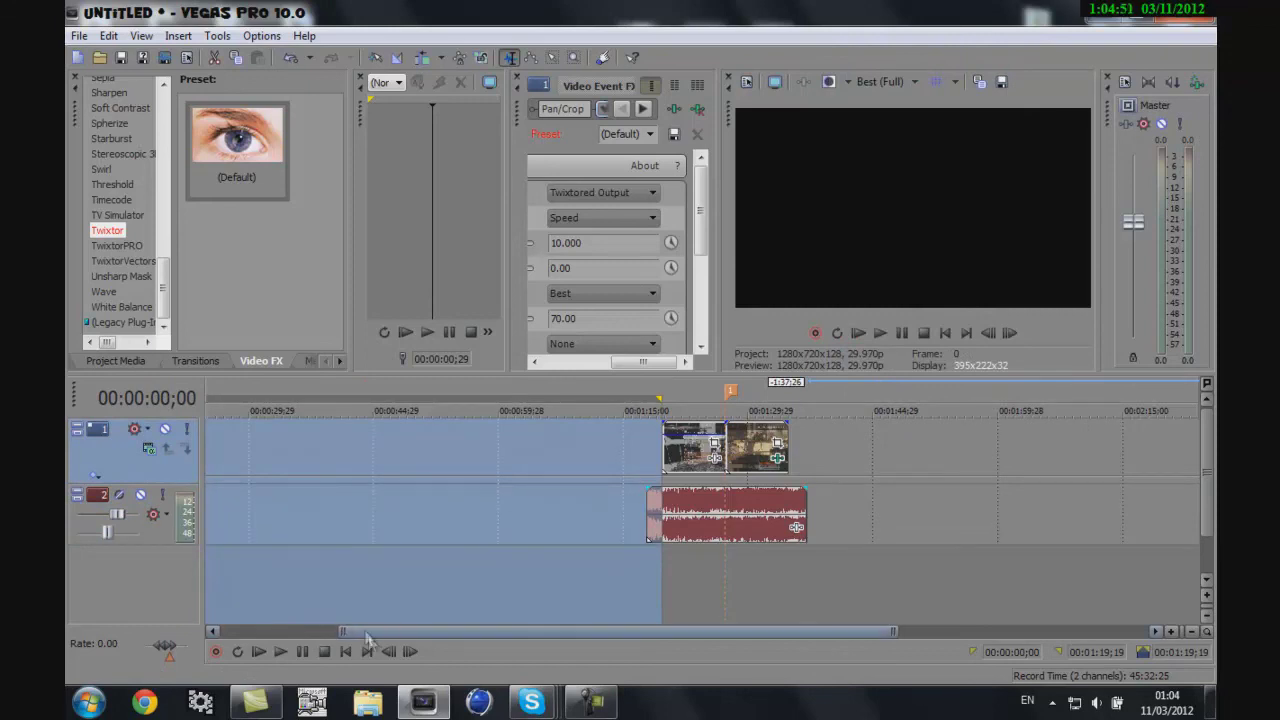
Set the loop region from 00:01:17;16 to 00:01:37;09 and open the Render As dialog
{"action": "left_click_drag", "start_coordinate": [371, 633], "coordinate": [1021, 591]}
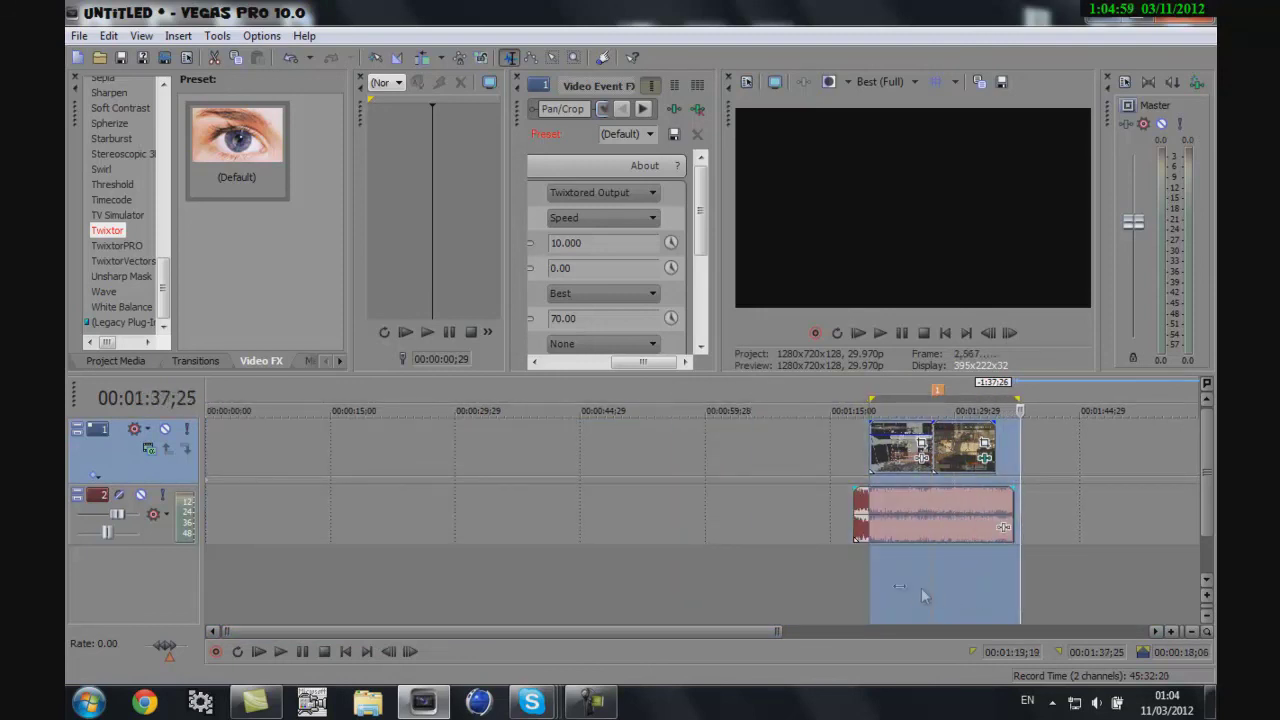
{"action": "left_click_drag", "start_coordinate": [860, 576], "coordinate": [844, 579]}
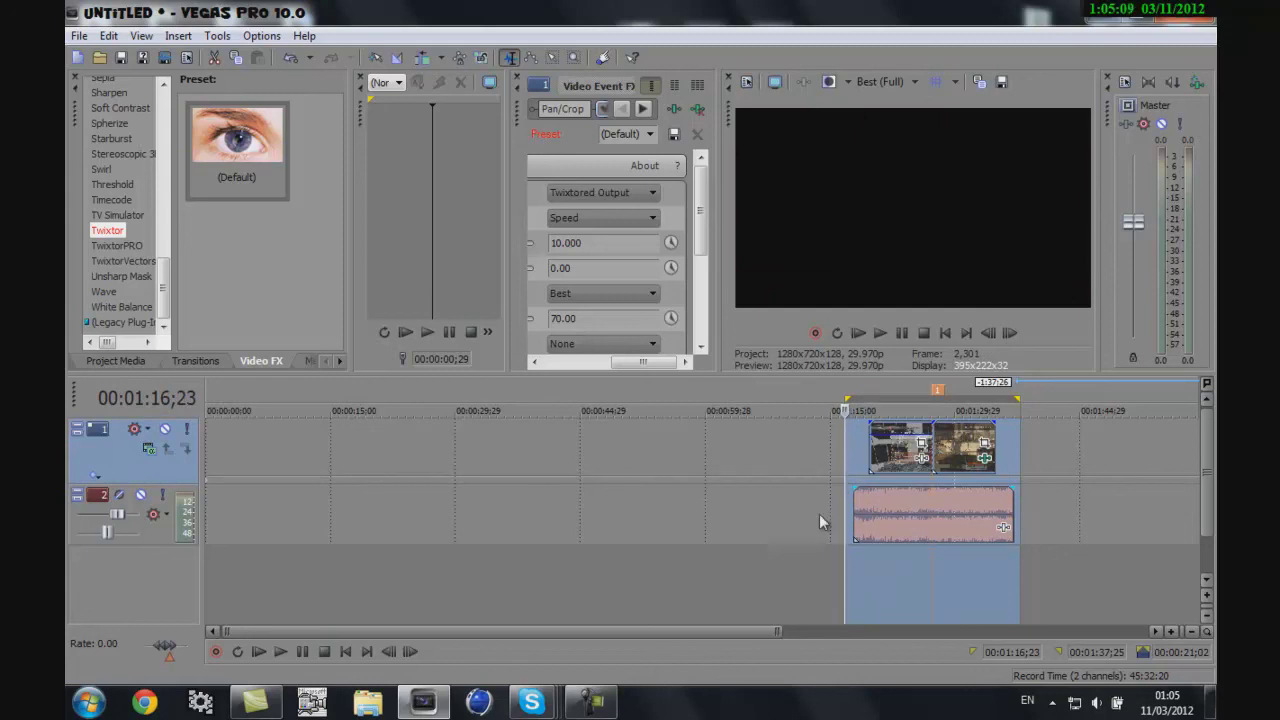
{"action": "left_click", "coordinate": [594, 702]}
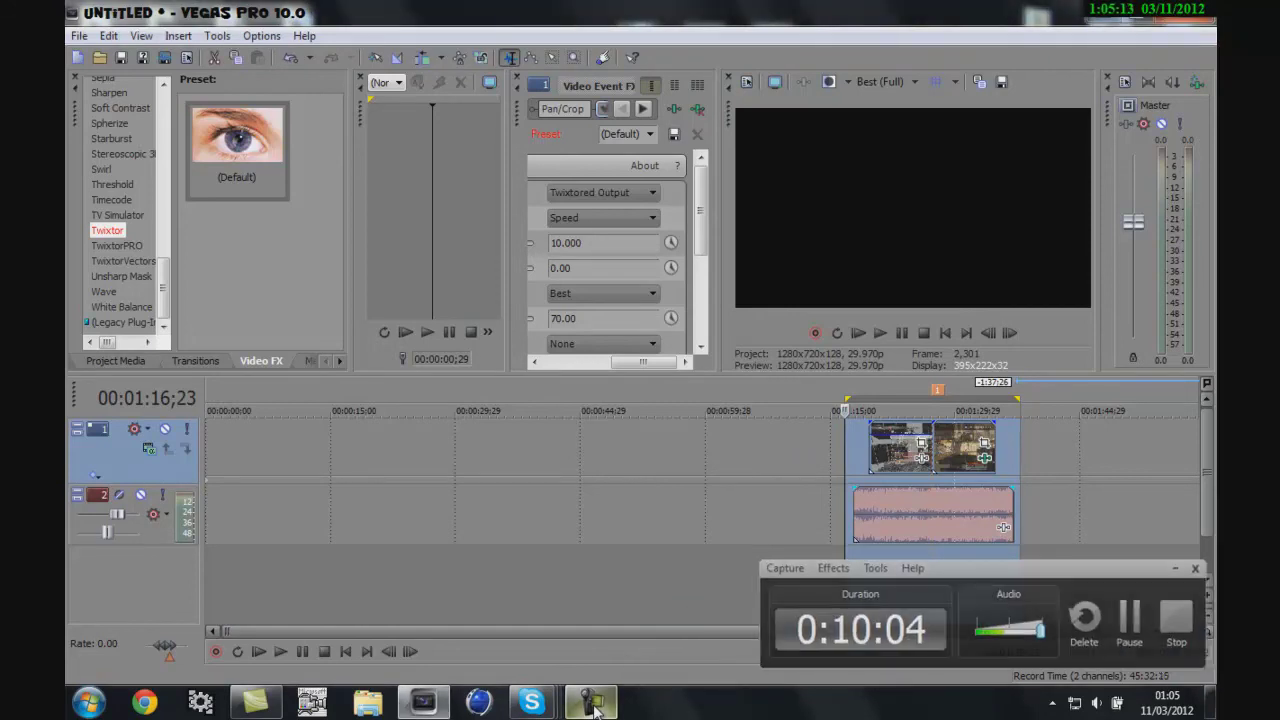
{"action": "left_click", "coordinate": [594, 702]}
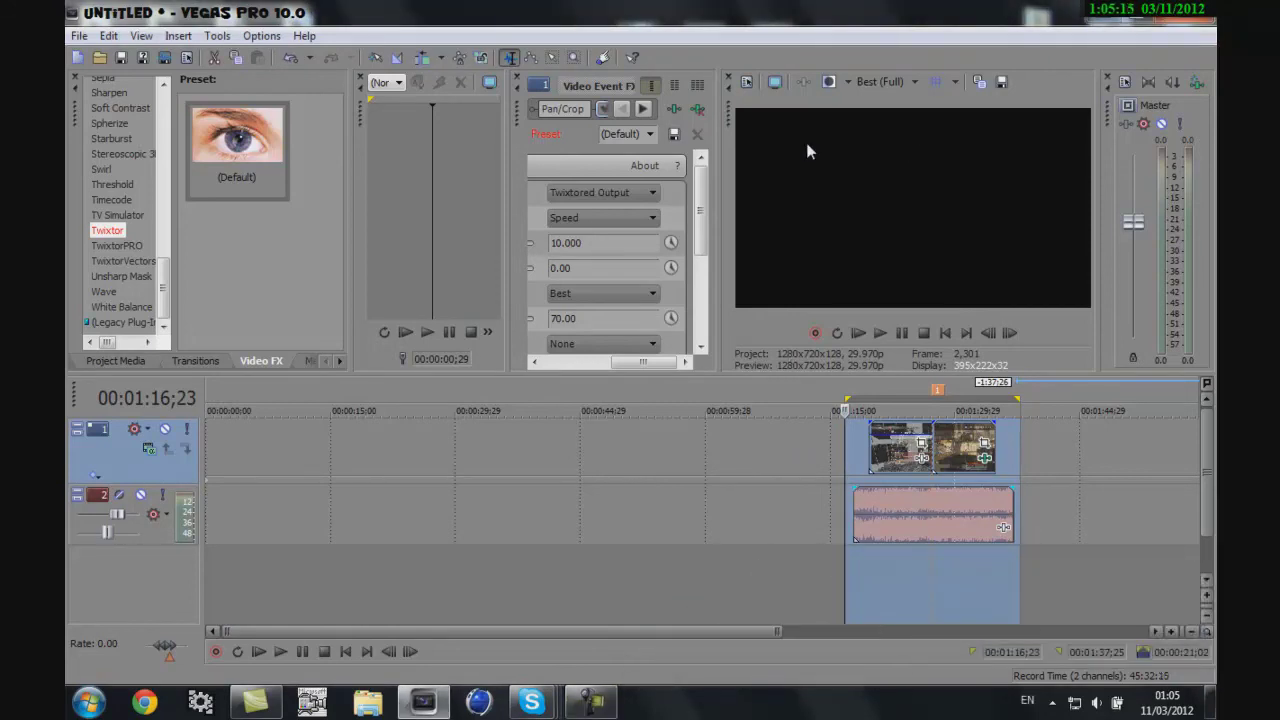
{"action": "double_click", "coordinate": [832, 494]}
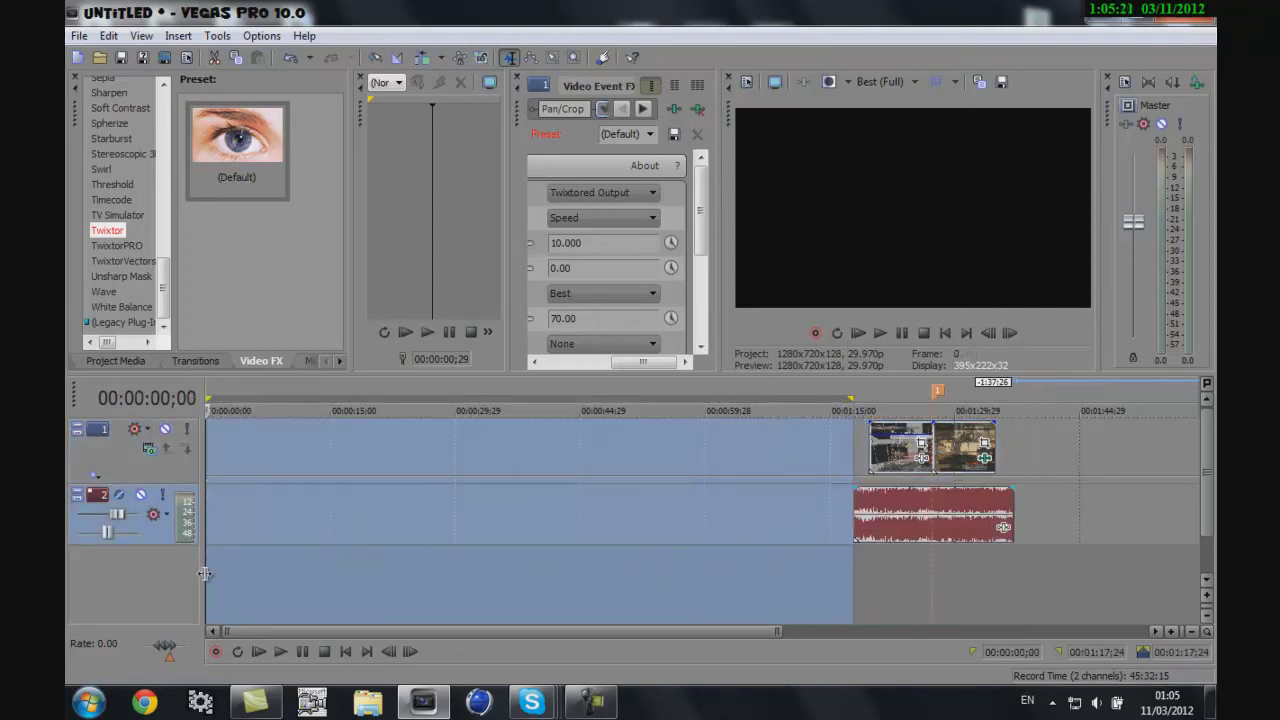
{"action": "left_click_drag", "start_coordinate": [205, 573], "coordinate": [1024, 552]}
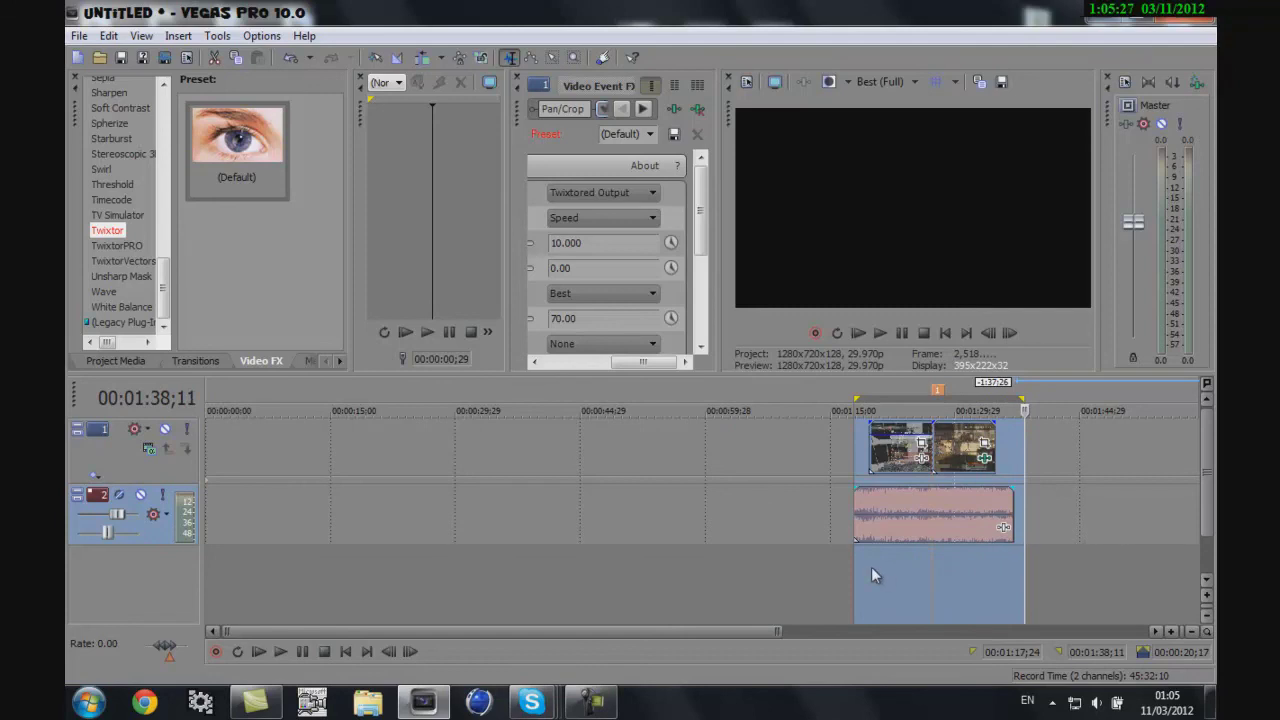
{"action": "mouse_move", "coordinate": [857, 563]}
{"action": "left_mouse_down"}
{"action": "mouse_move", "coordinate": [1008, 563]}
{"action": "mouse_move", "coordinate": [851, 565]}
{"action": "left_mouse_up"}
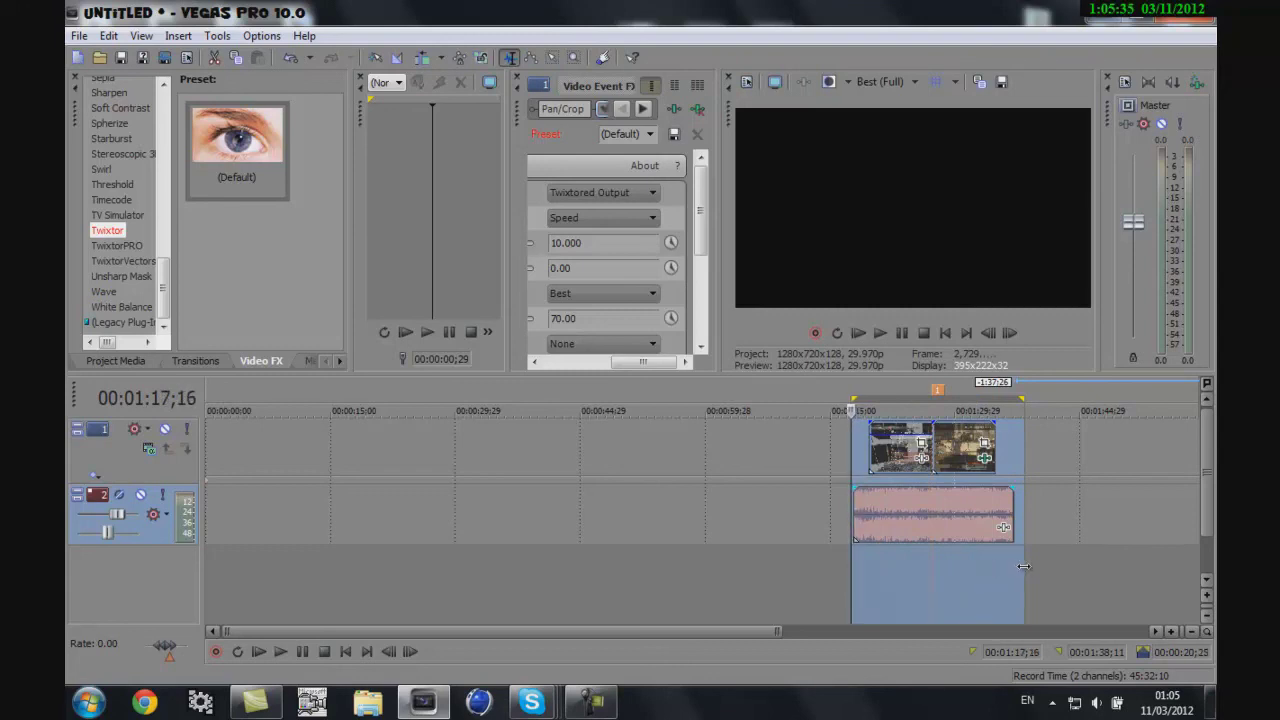
{"action": "left_click_drag", "start_coordinate": [1018, 566], "coordinate": [1015, 564]}
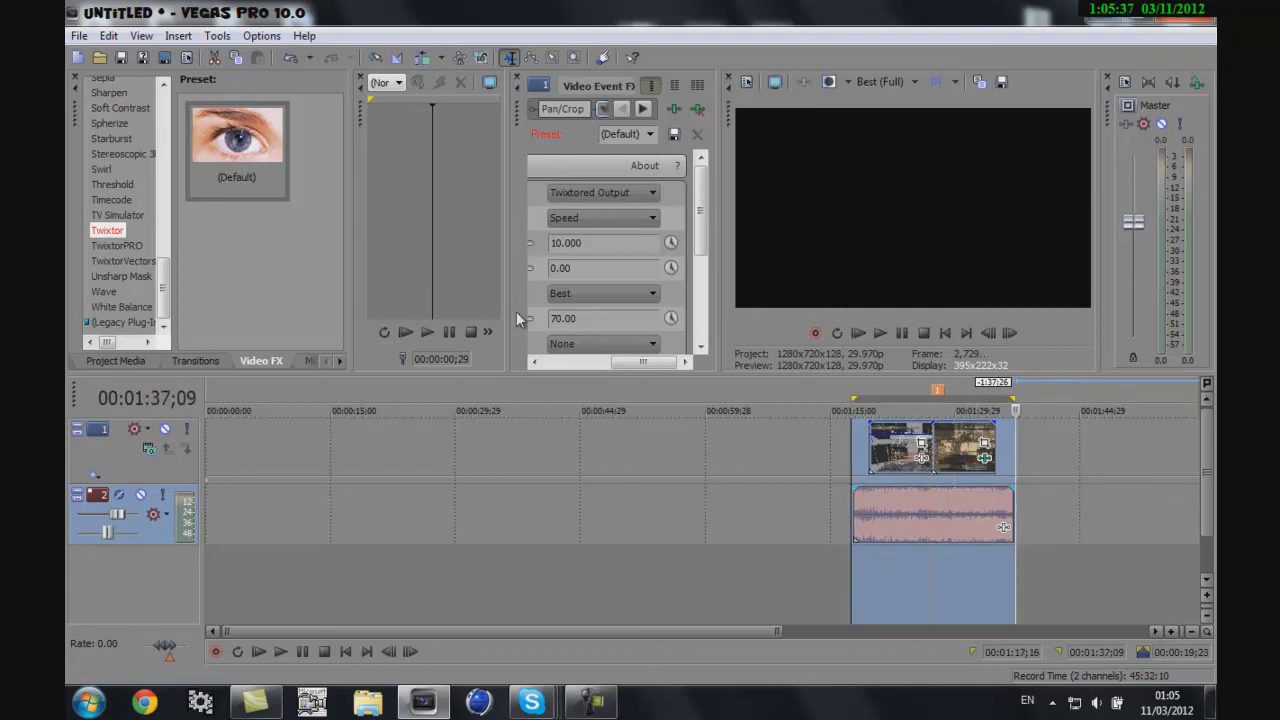
{"action": "left_click", "coordinate": [166, 58]}
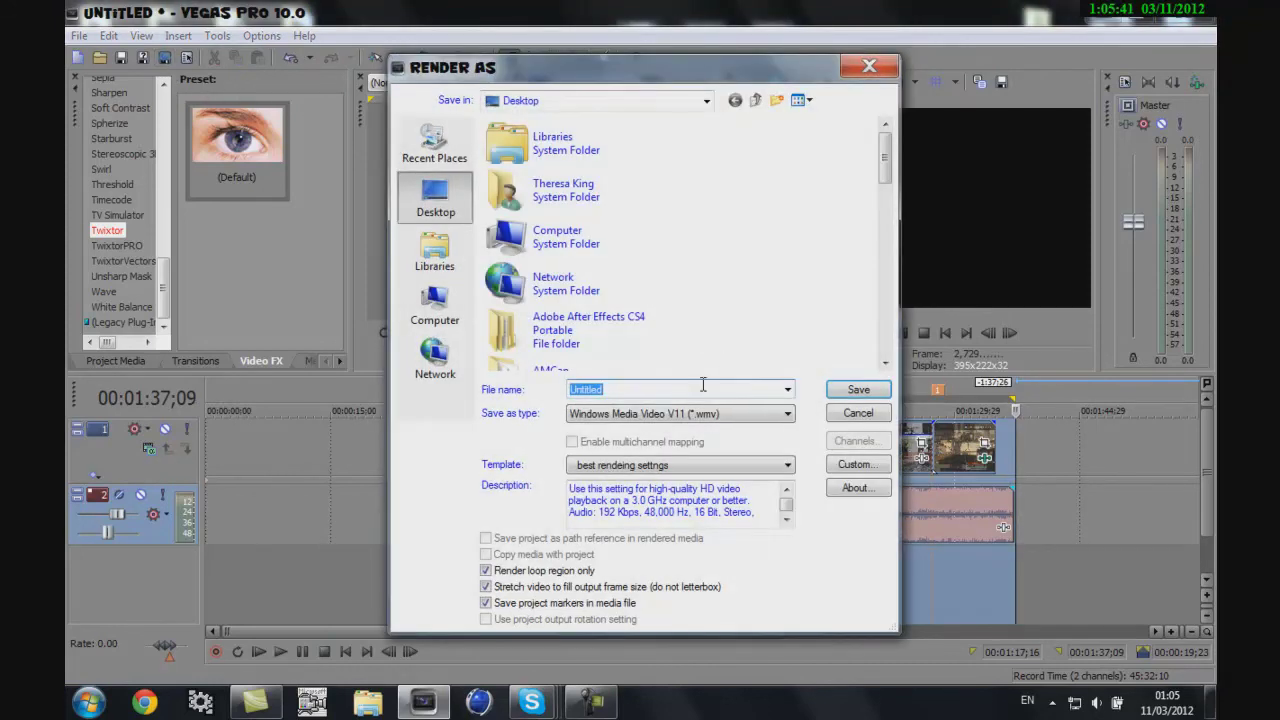
Name the file 'test oce', start the Windows Media Video loop-region render, and pause the recorder
{"action": "type", "text": "test oce.wmv"}
{"action": "key", "text": "Escape"}
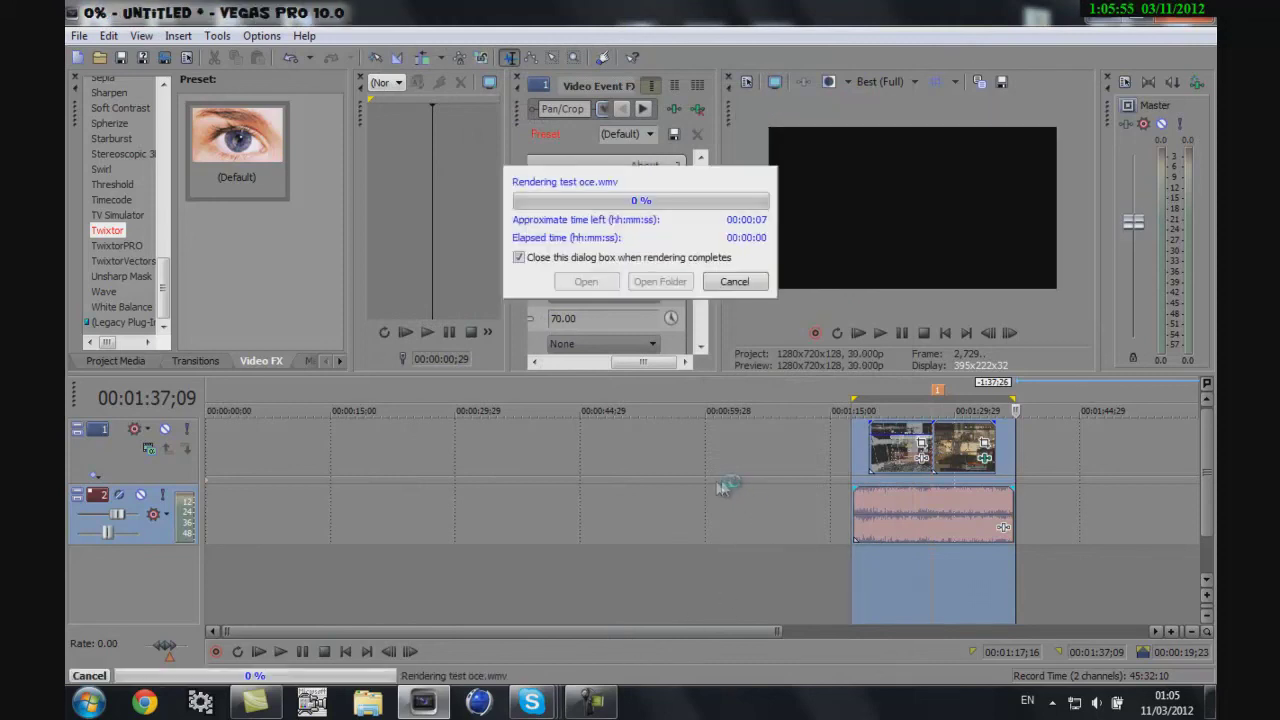
{"action": "mouse_move", "coordinate": [600, 703]}
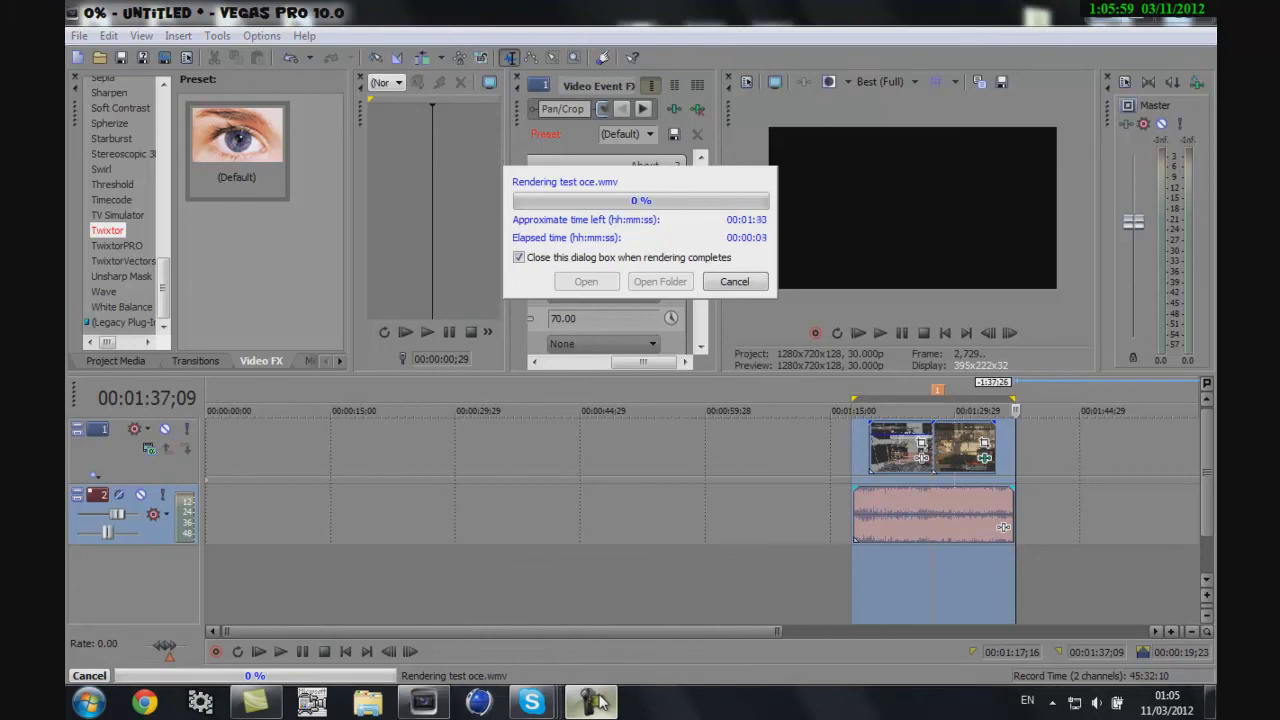
{"action": "left_click", "coordinate": [600, 703]}
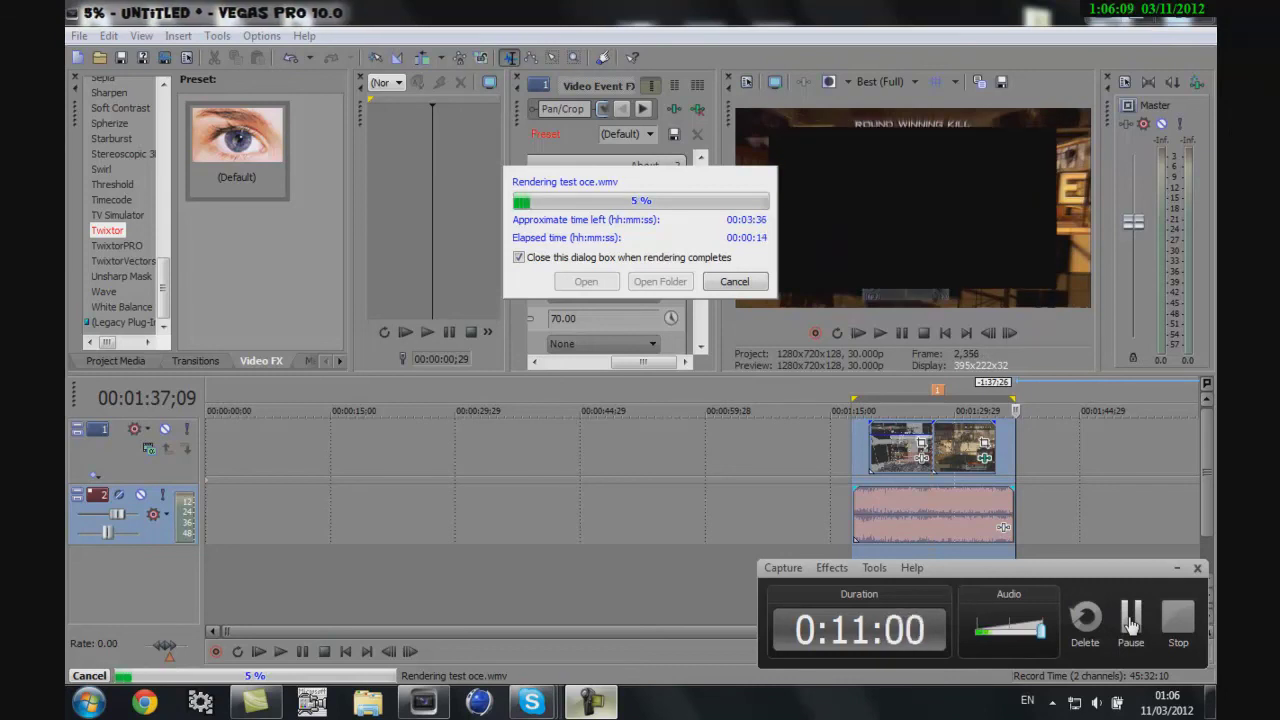
{"action": "left_click", "coordinate": [1131, 620]}
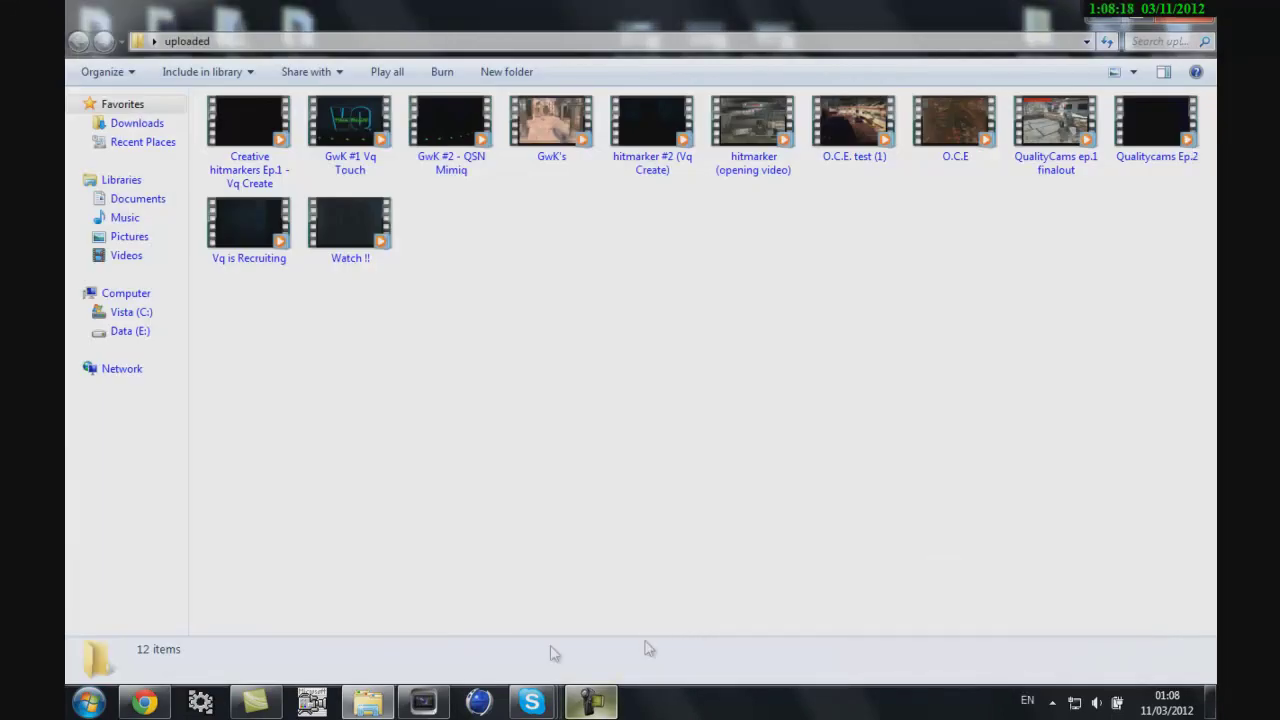
Minimize Vegas and play the O.C.E video from the uploaded folder in Windows Media Player
{"action": "left_click", "coordinate": [437, 702]}
{"action": "left_click", "coordinate": [437, 702]}
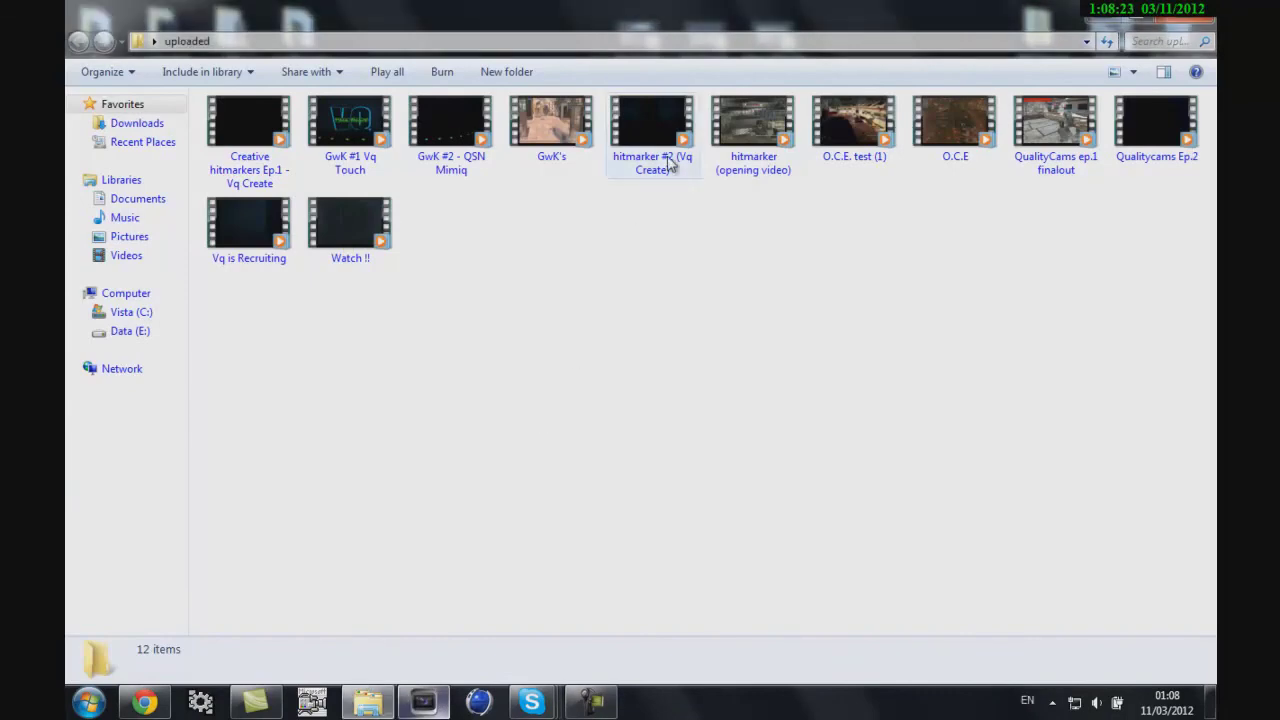
{"action": "left_click", "coordinate": [938, 138]}
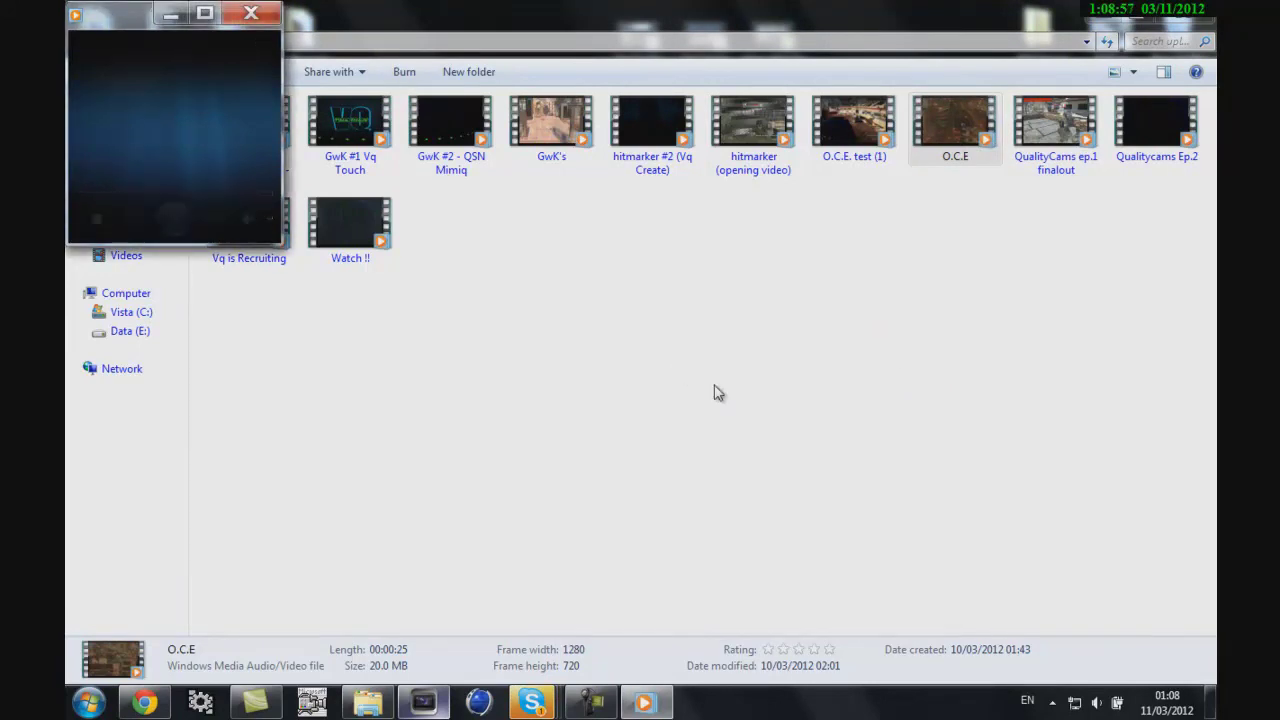
{"action": "mouse_move", "coordinate": [221, 188]}
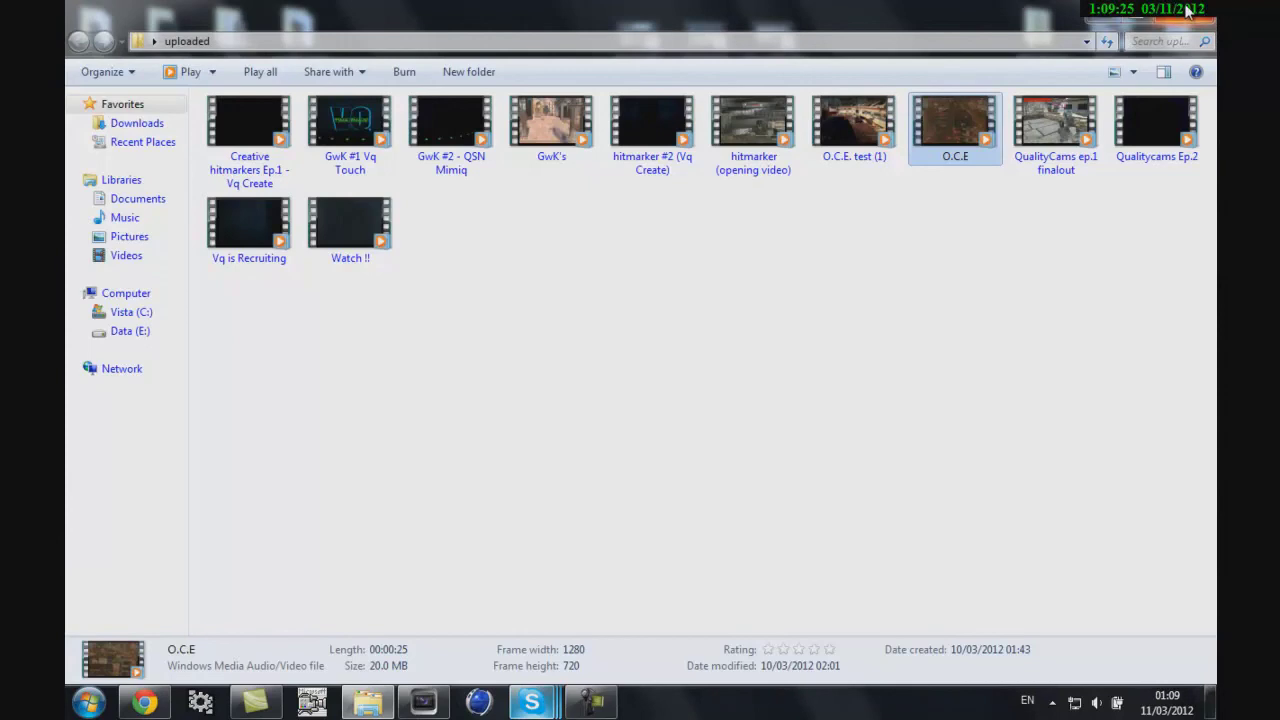
Restore the Camtasia recorder from the taskbar and end the capture
{"action": "mouse_move", "coordinate": [600, 697]}
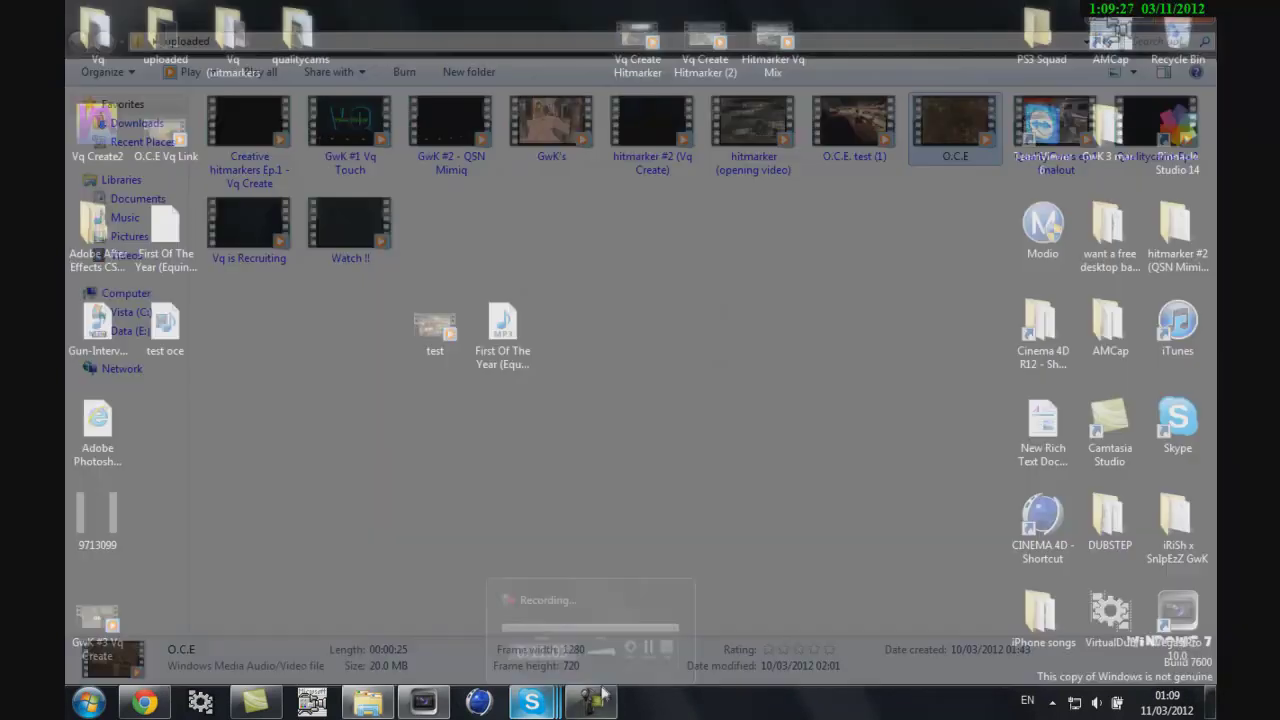
{"action": "left_click", "coordinate": [602, 698]}
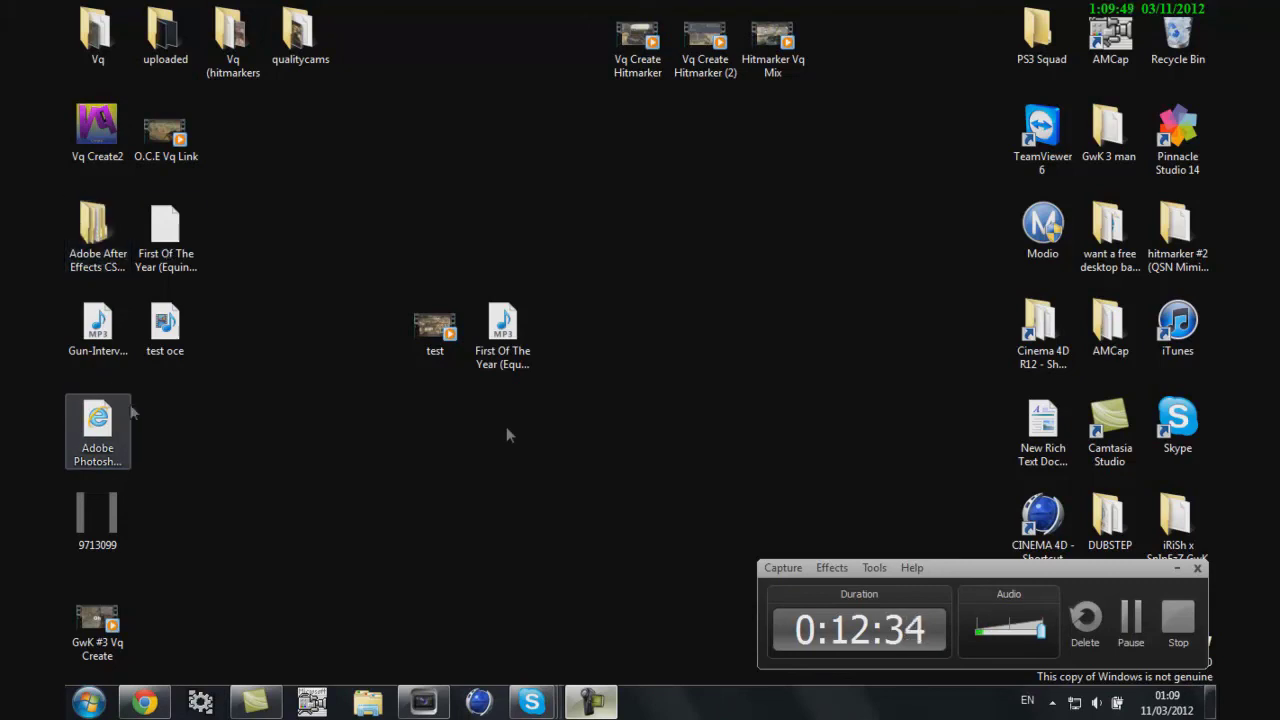
{"action": "left_click", "coordinate": [1130, 618]}
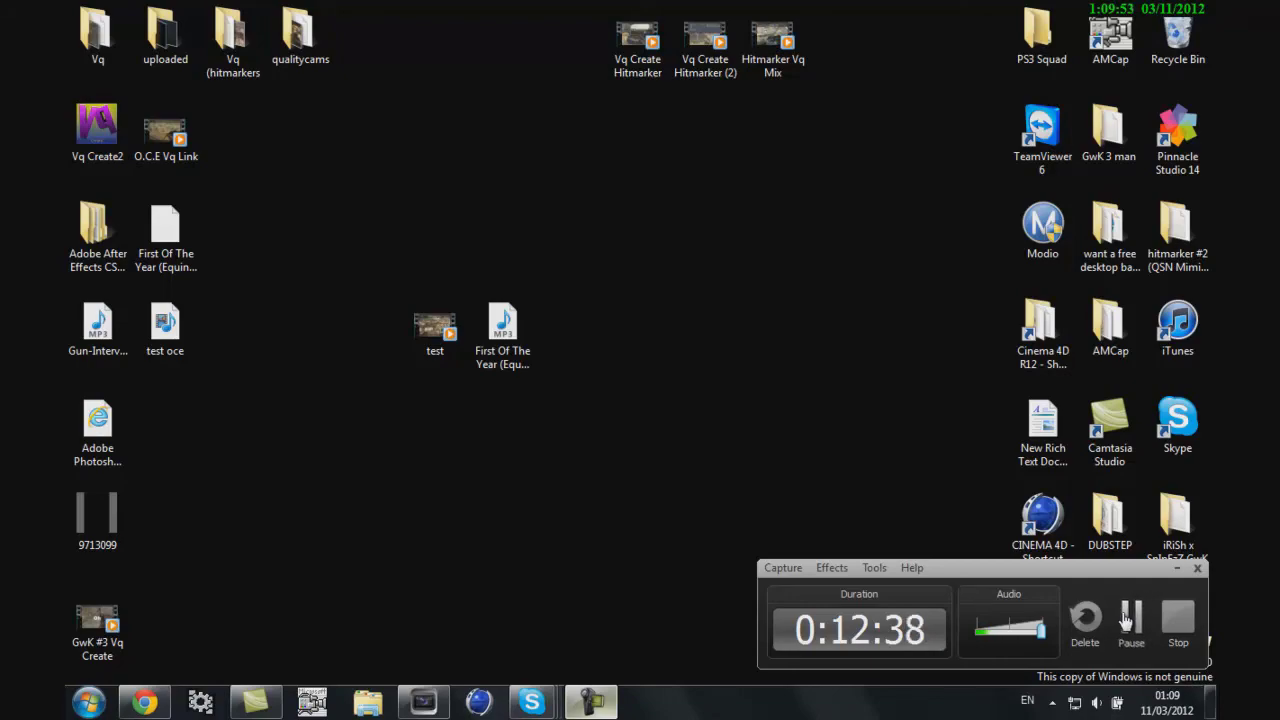